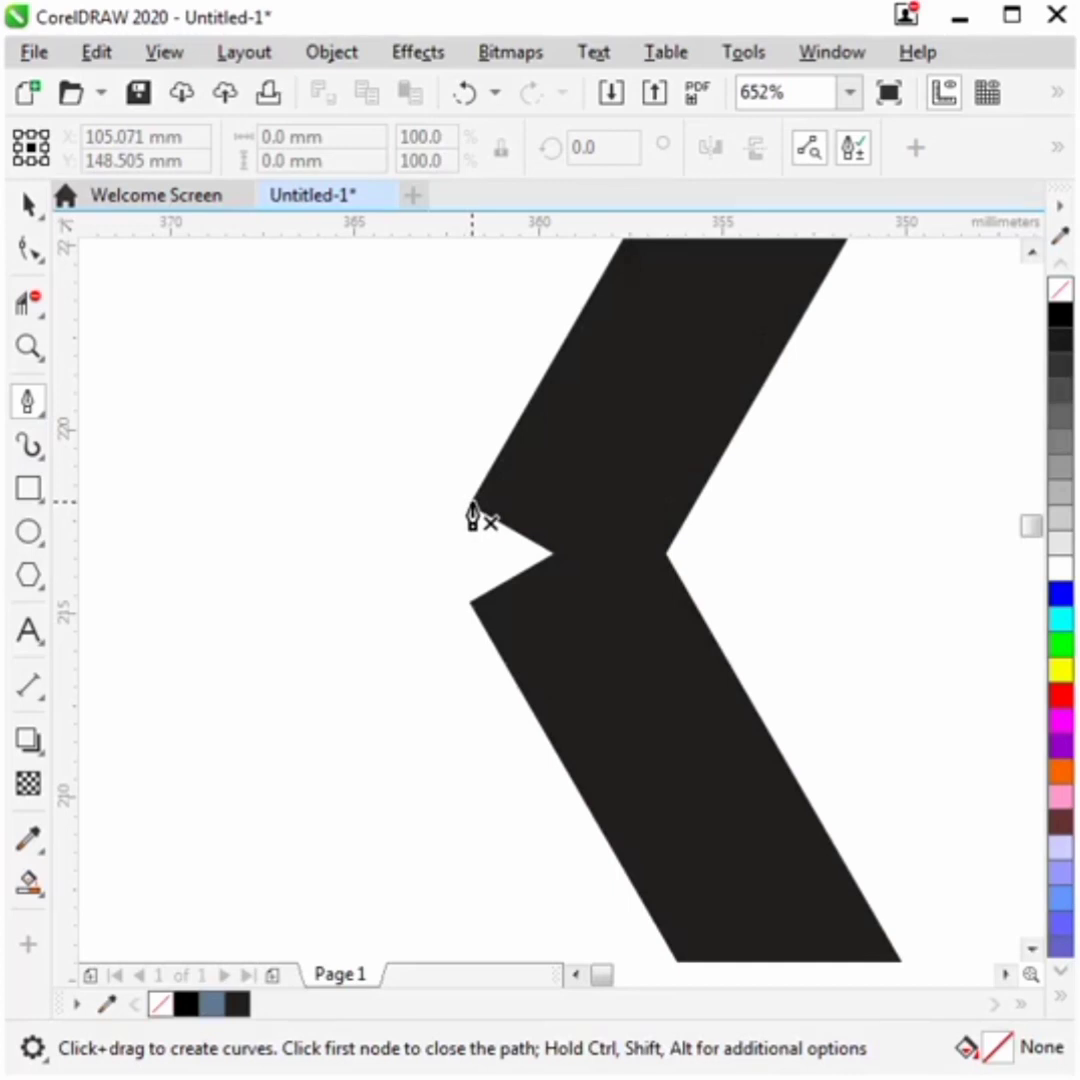
# - Draw a closed four-node patch over the gap at the diamond's left corner with the Pen tool and fill it black
pyautogui.click(453, 503)
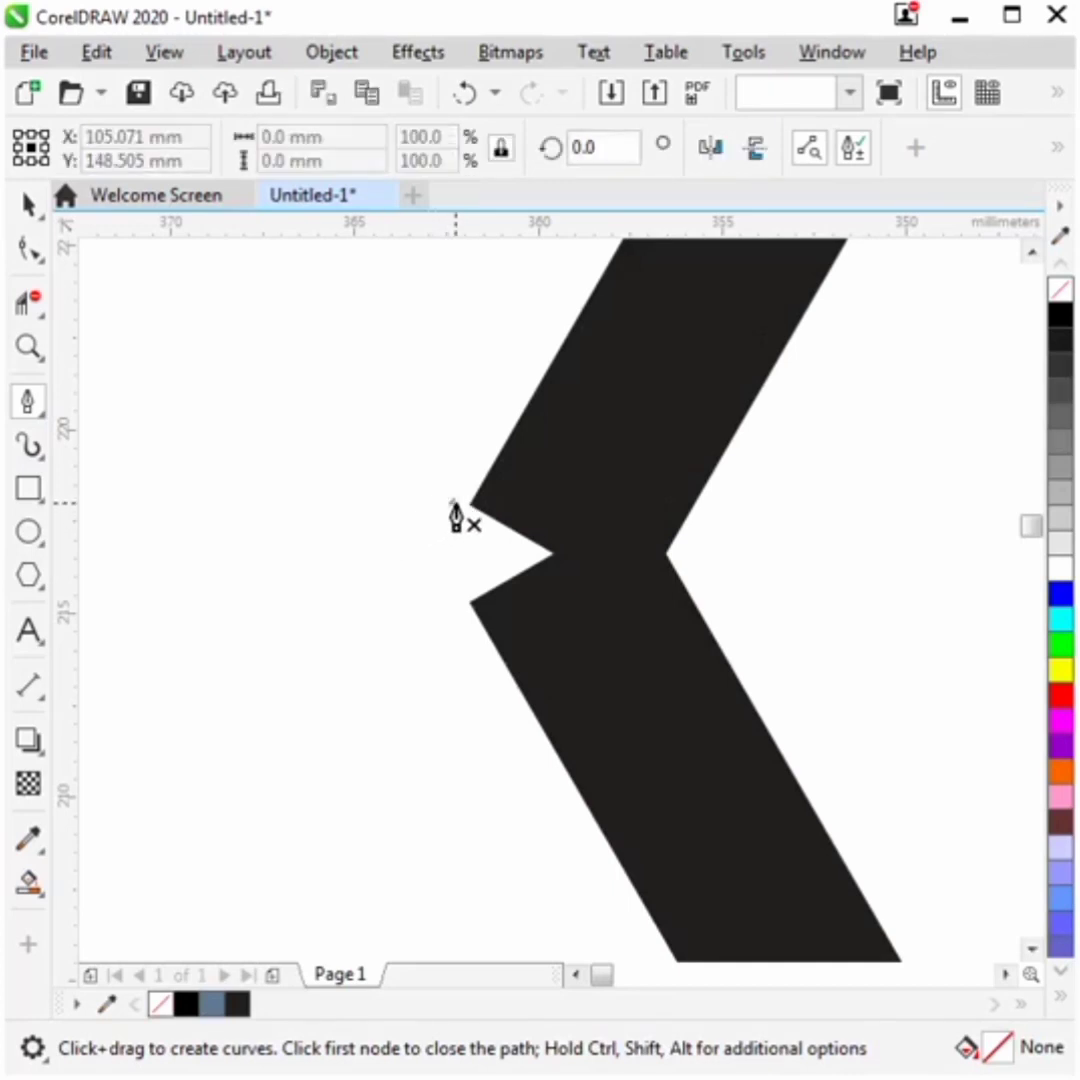
pyautogui.click(362, 553)
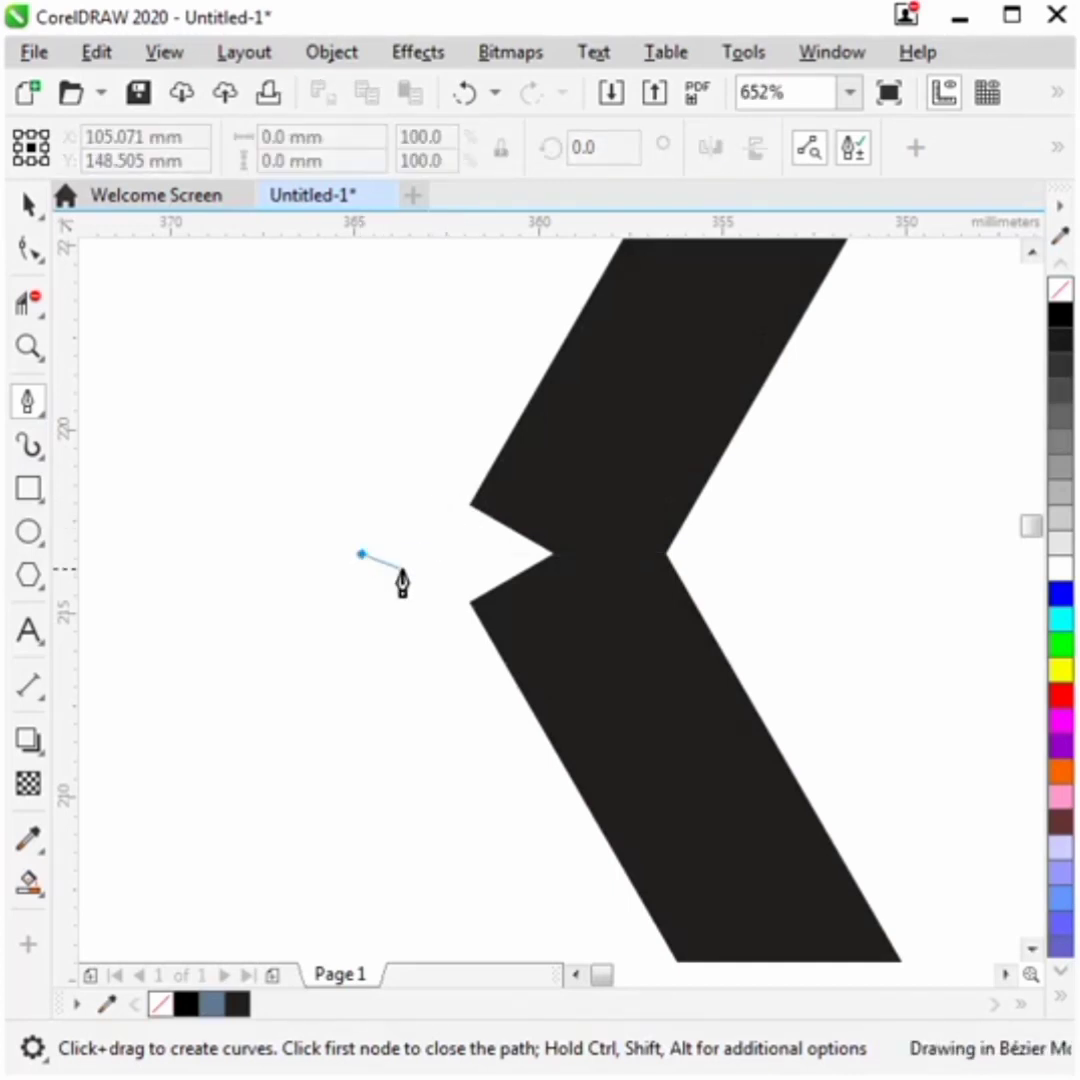
pyautogui.click(453, 603)
pyautogui.click(553, 553)
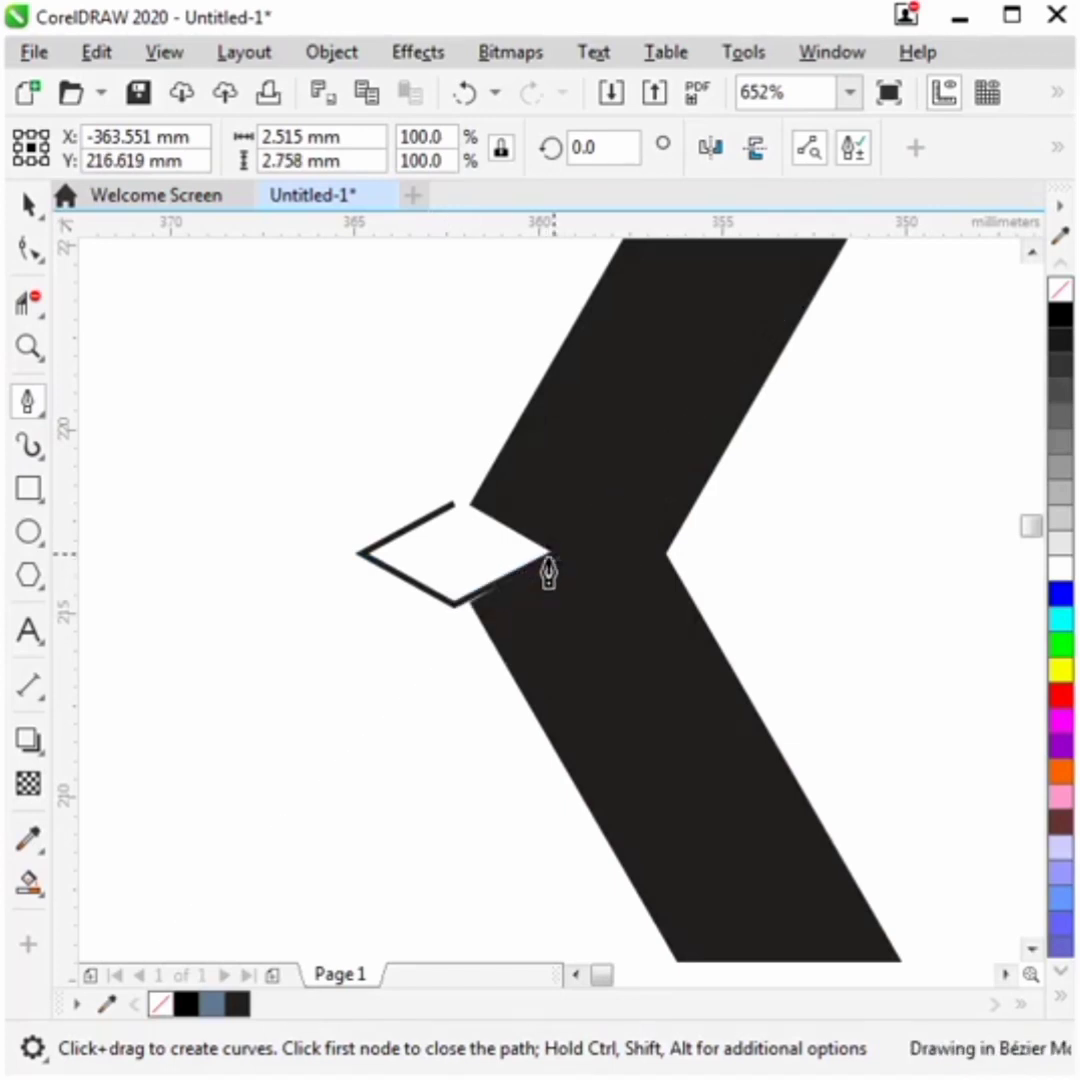
pyautogui.click(453, 503)
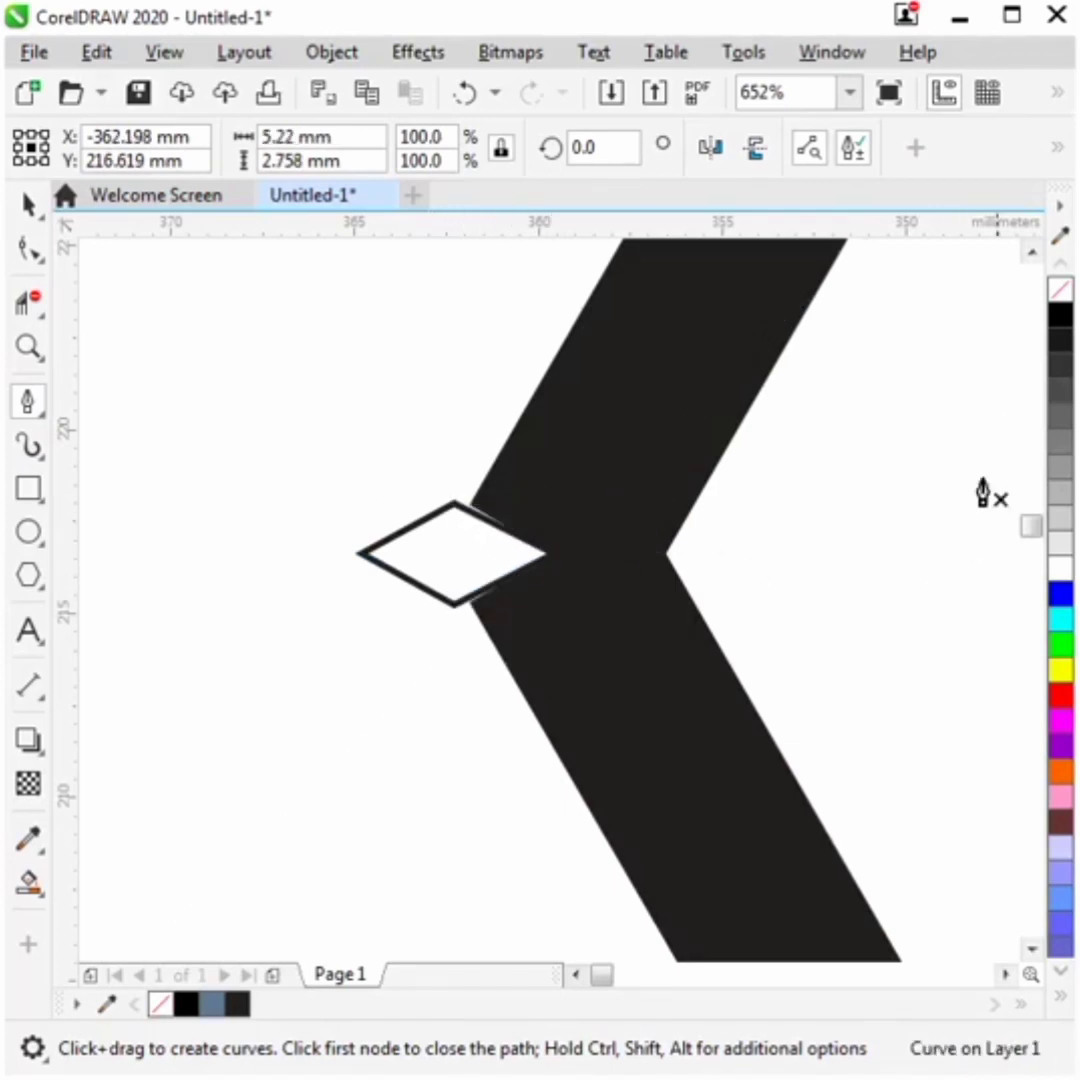
pyautogui.click(1062, 328)
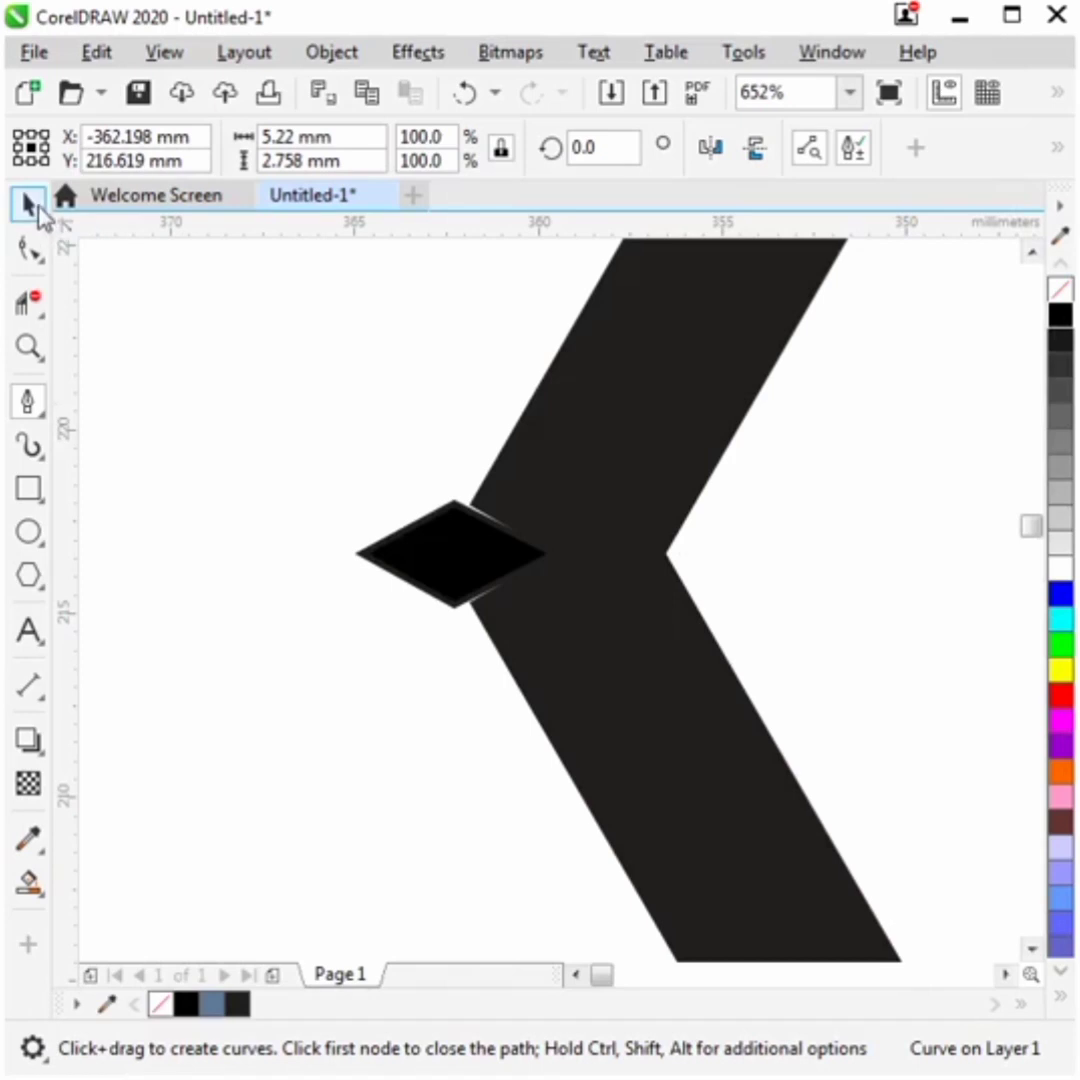
pyautogui.click(28, 205)
pyautogui.click(1061, 358)
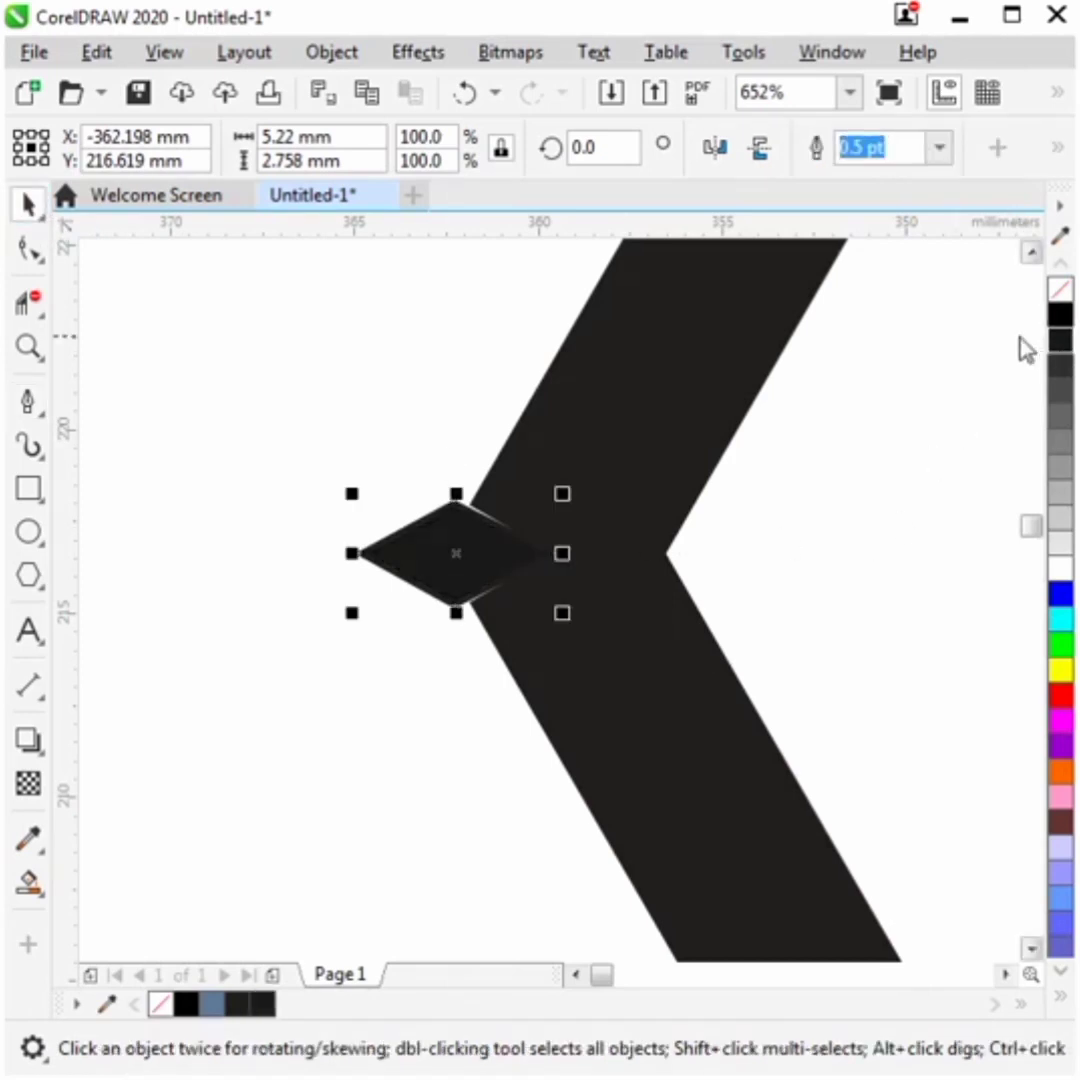
# - Zoom out to the whole diamond and inspect the patched left corner
pyautogui.click(887, 404)
pyautogui.press('F4')
pyautogui.click(350, 600)
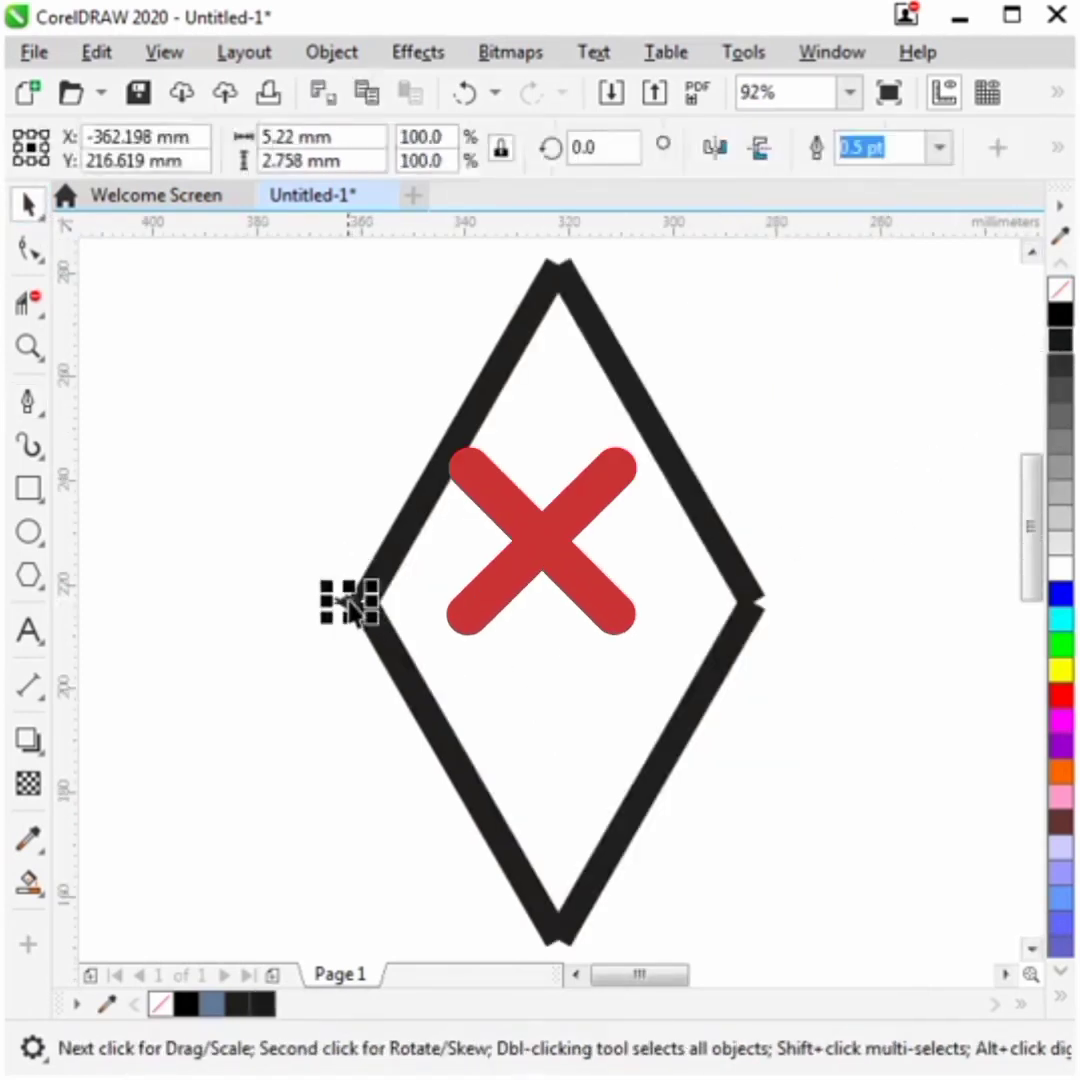
pyautogui.click(318, 658)
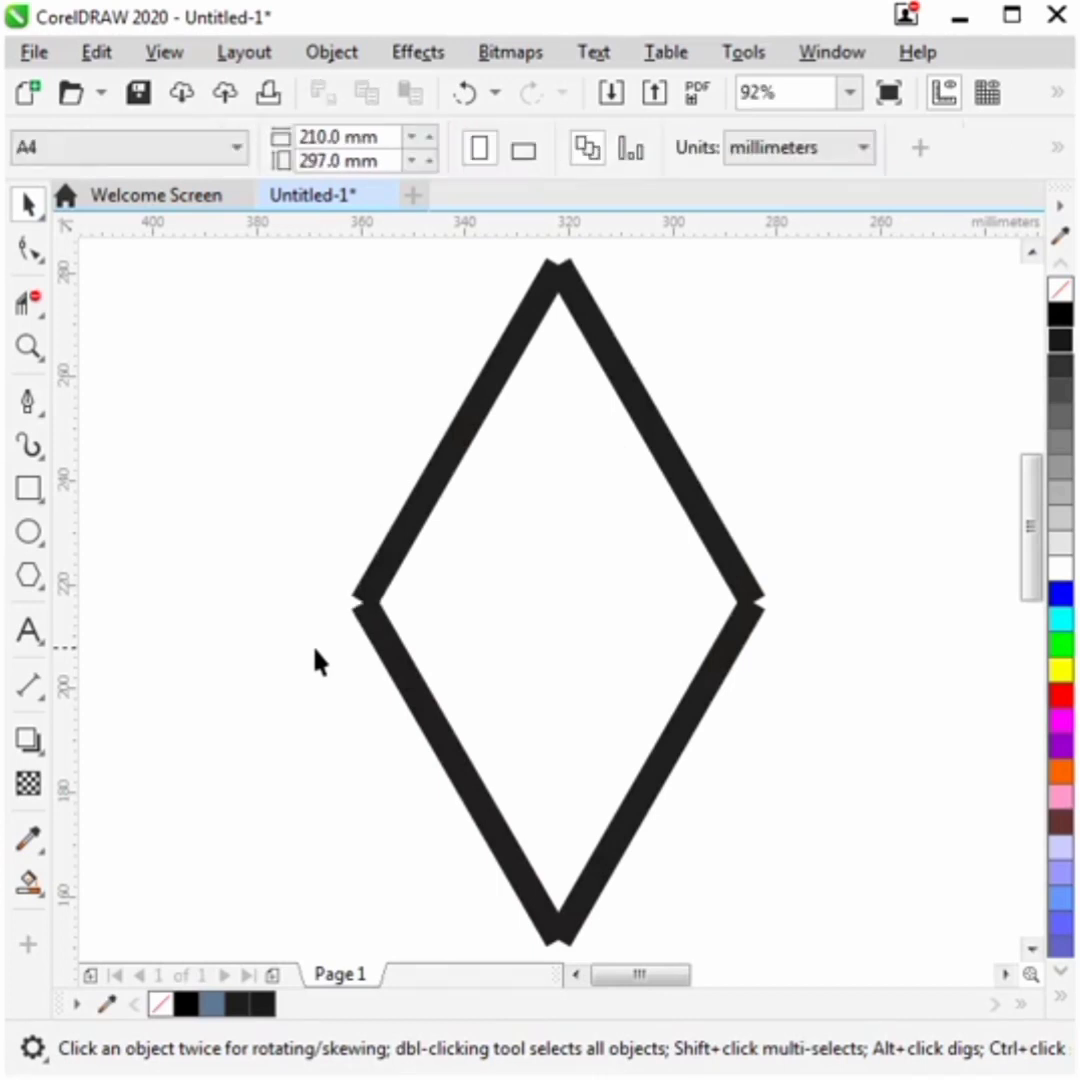
# - Select the diamond's outlines and open the Join Curves docker
pyautogui.click(354, 555)
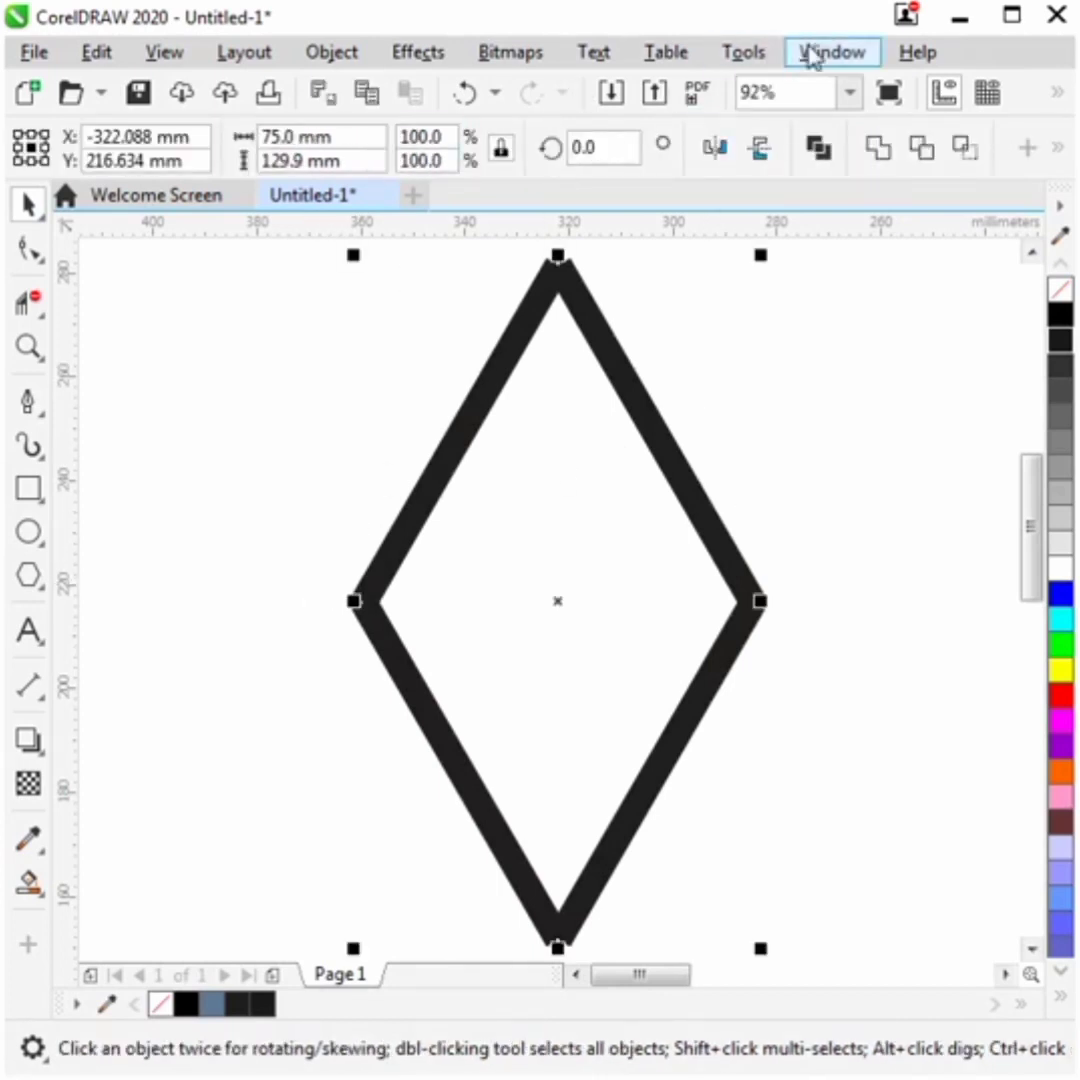
pyautogui.click(812, 57)
pyautogui.moveTo(876, 464)
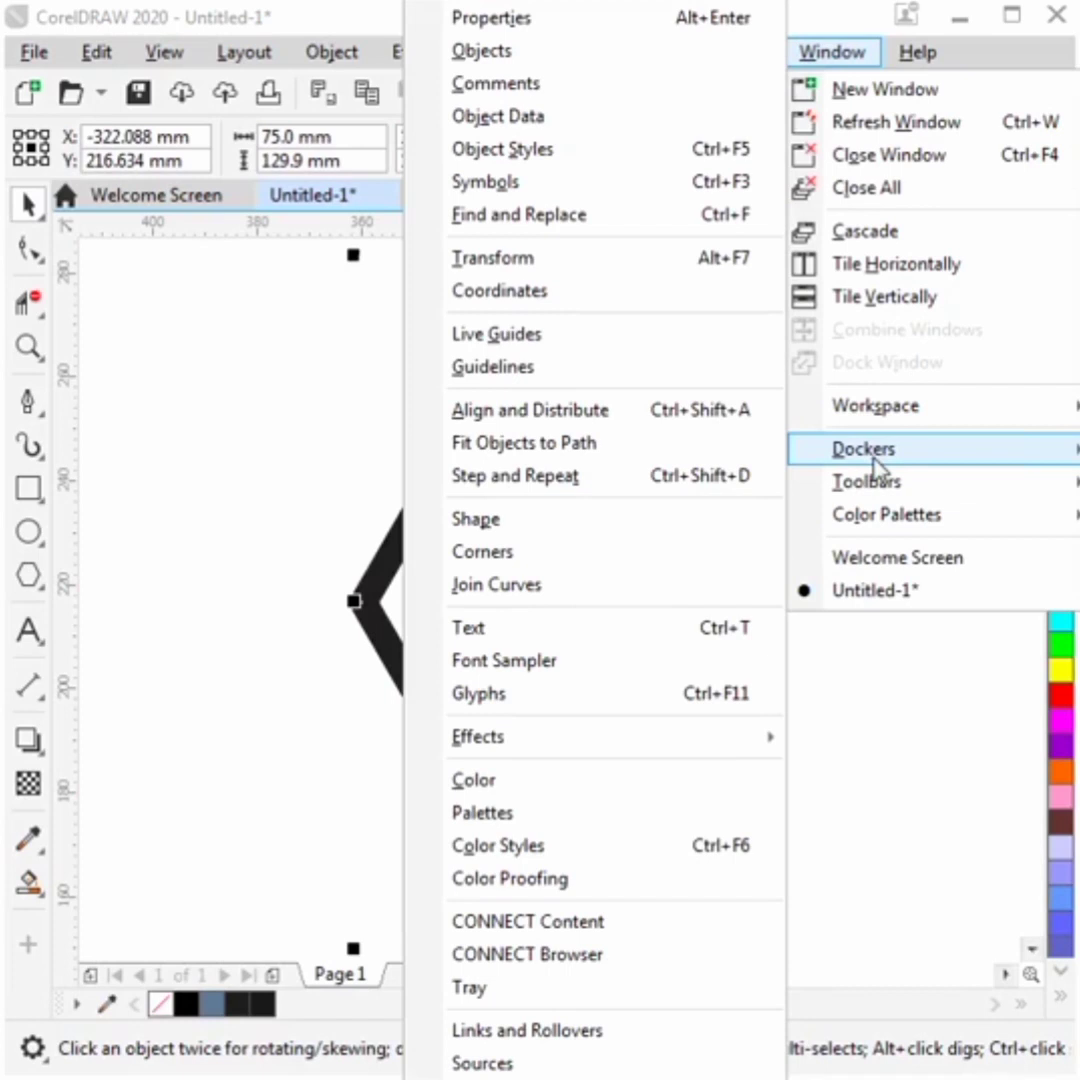
pyautogui.click(549, 587)
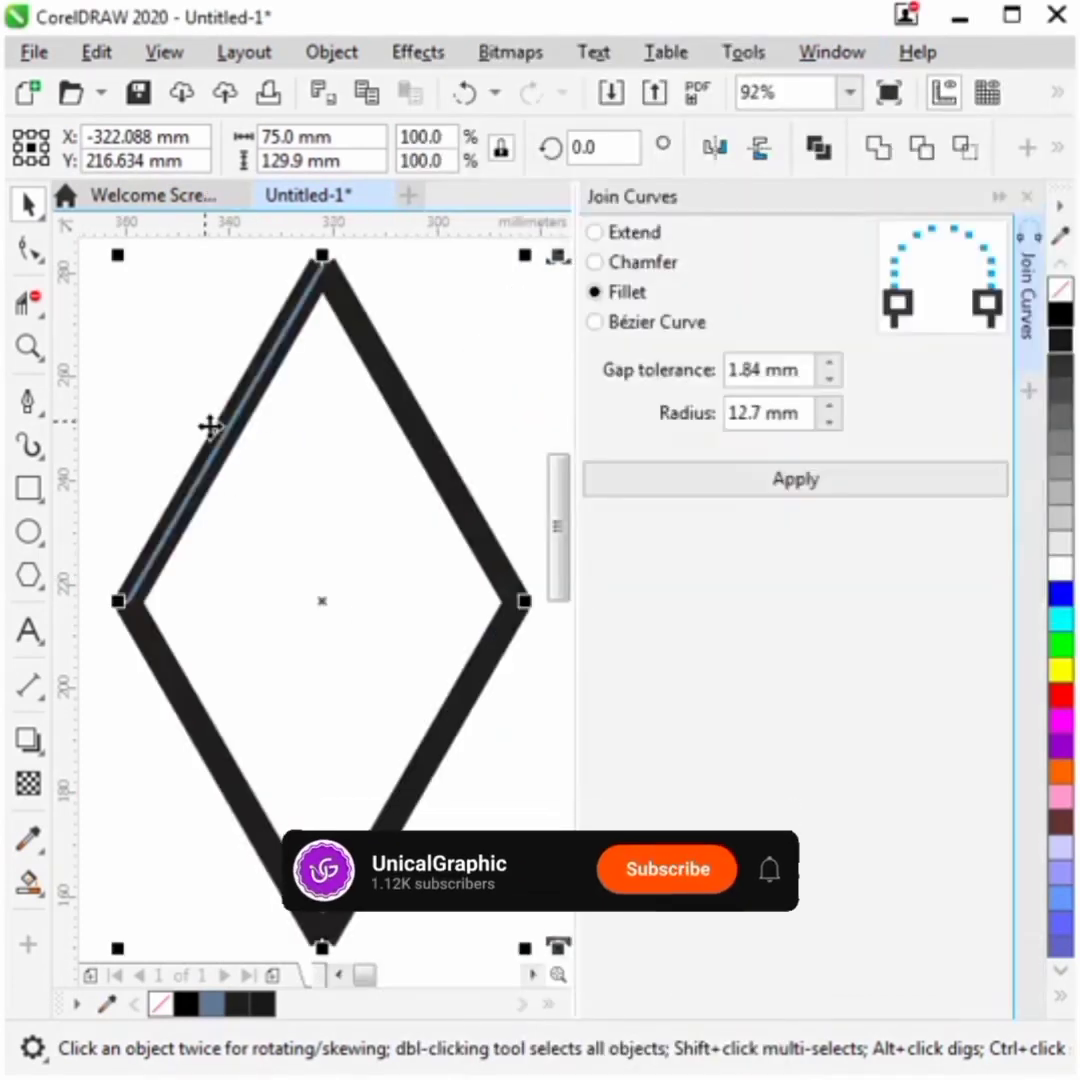
# - Select the end nodes at the diamond's left corner and join them using the Extend method
pyautogui.click(29, 248)
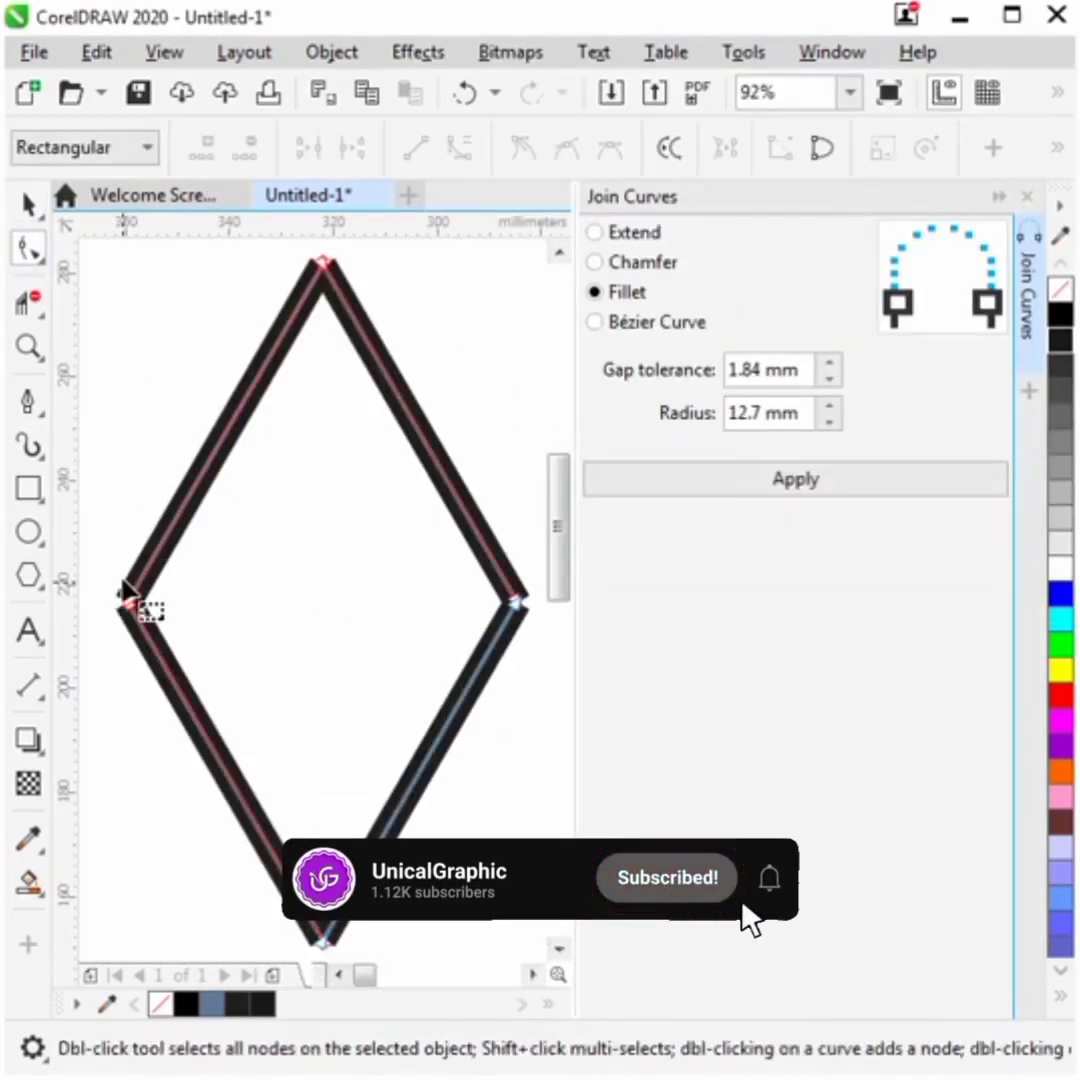
pyautogui.press('z')
pyautogui.moveTo(120, 580); pyautogui.dragTo(212, 677)
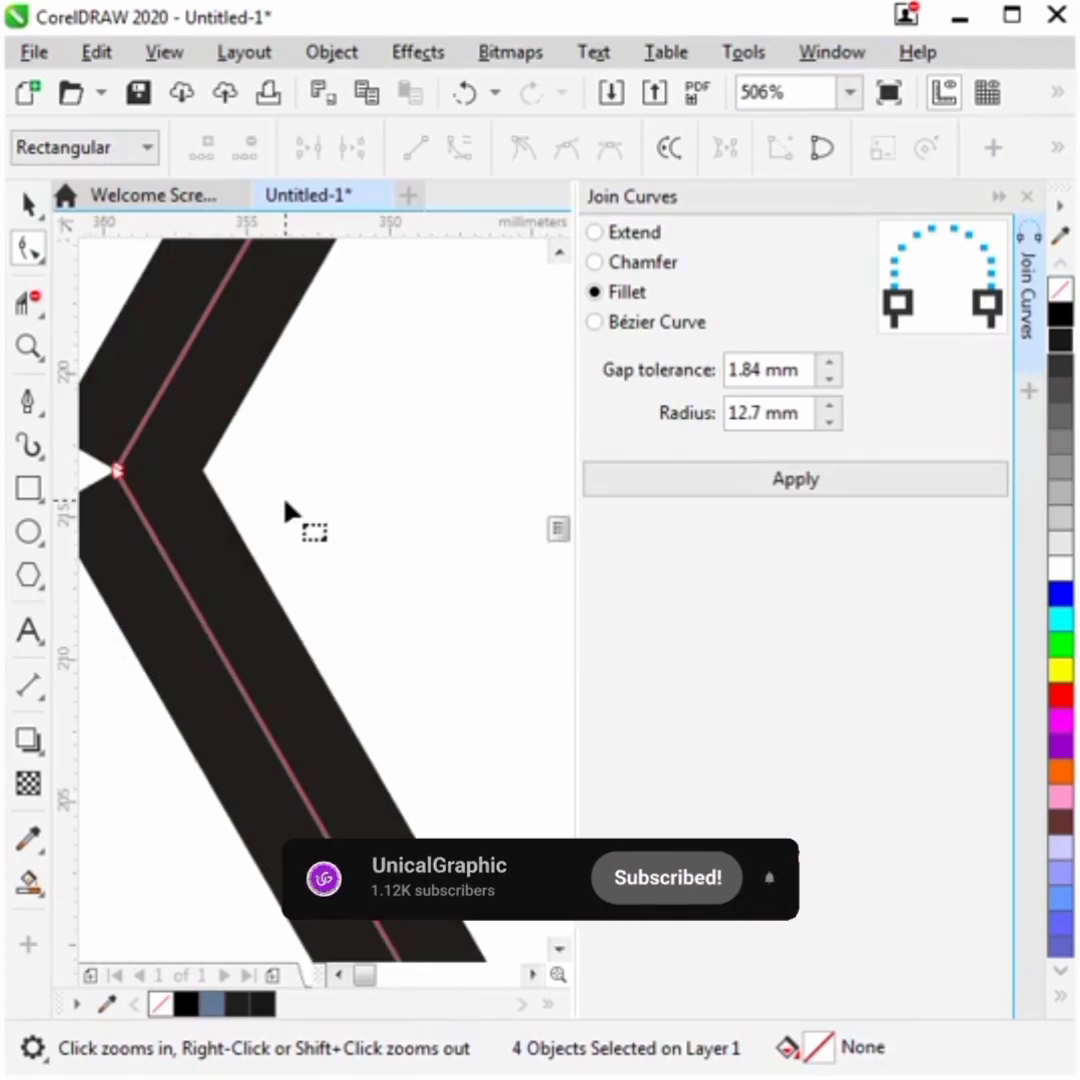
pyautogui.moveTo(378, 578); pyautogui.dragTo(118, 331)
pyautogui.click(596, 232)
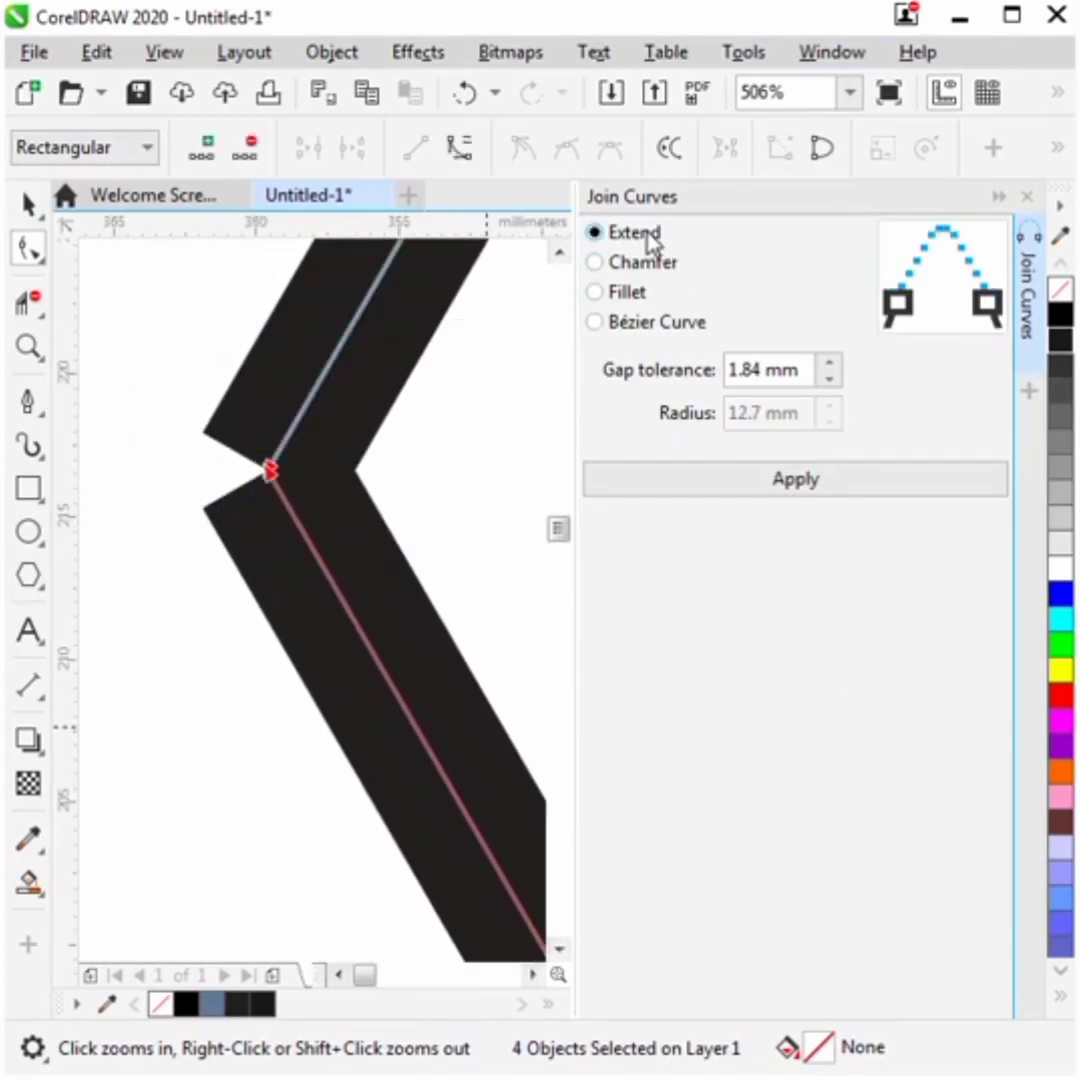
pyautogui.click(818, 485)
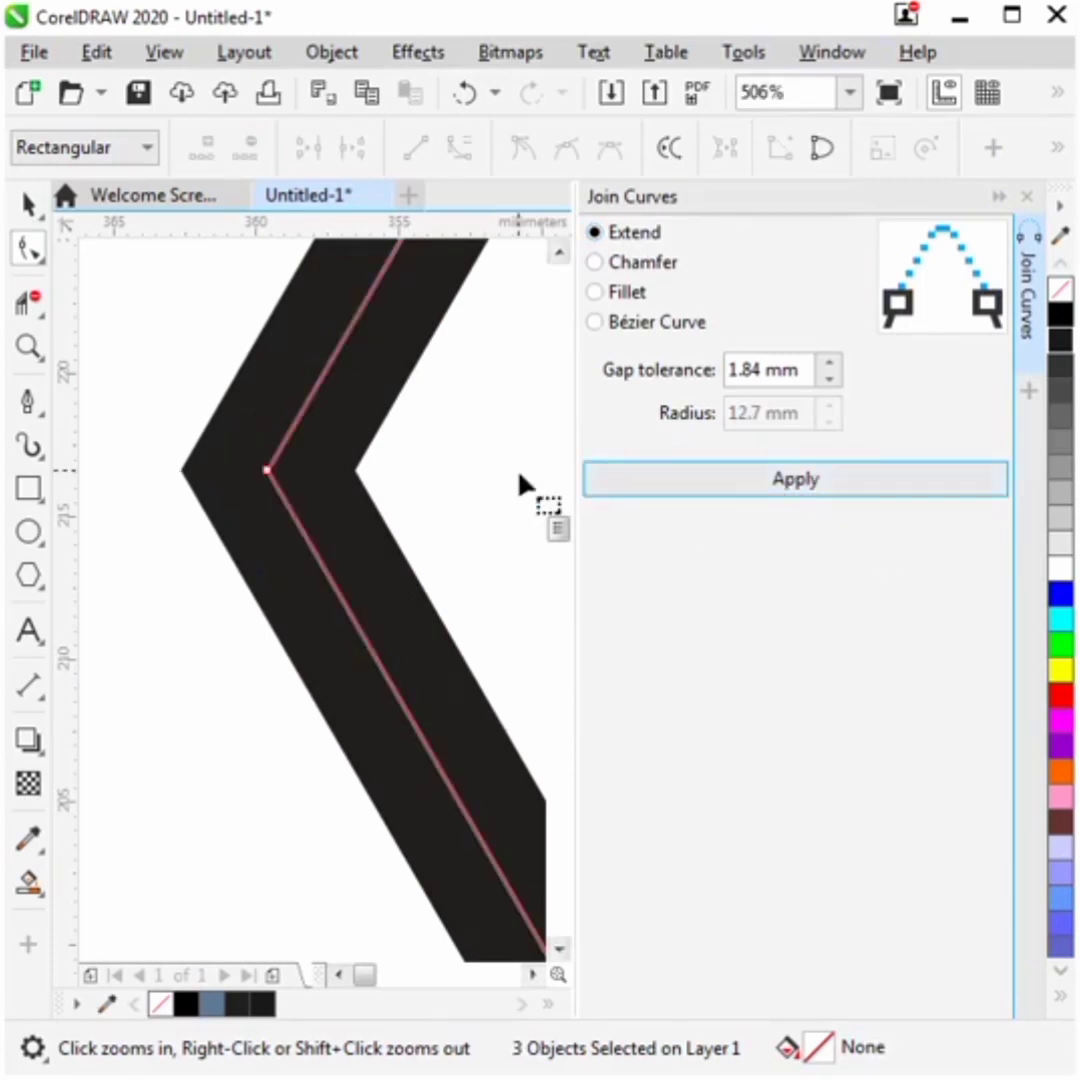
# - Select the end nodes at the diamond's top corner and join them with Extend
pyautogui.press('F4')
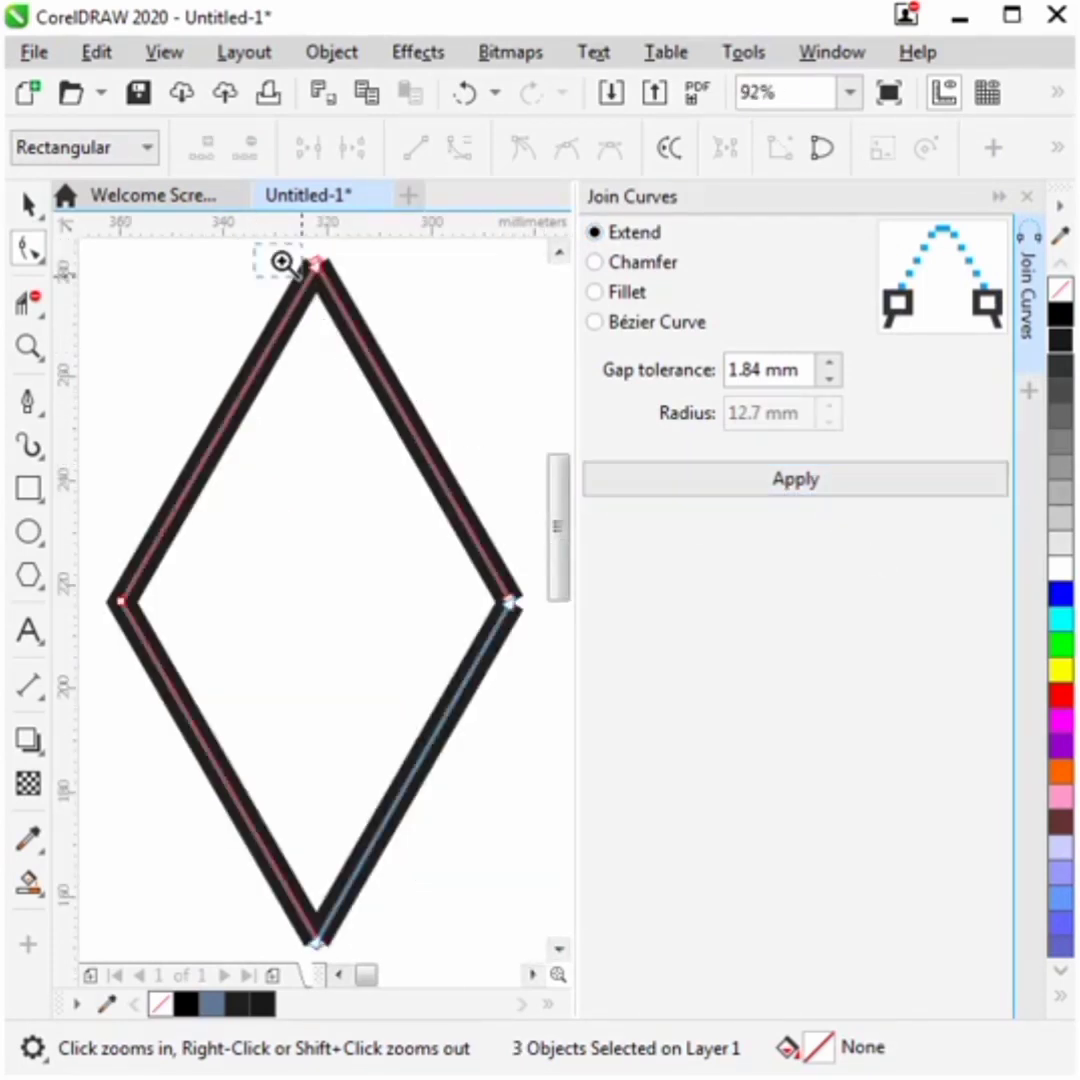
pyautogui.moveTo(248, 248); pyautogui.dragTo(370, 345)
pyautogui.moveTo(210, 405); pyautogui.dragTo(445, 607)
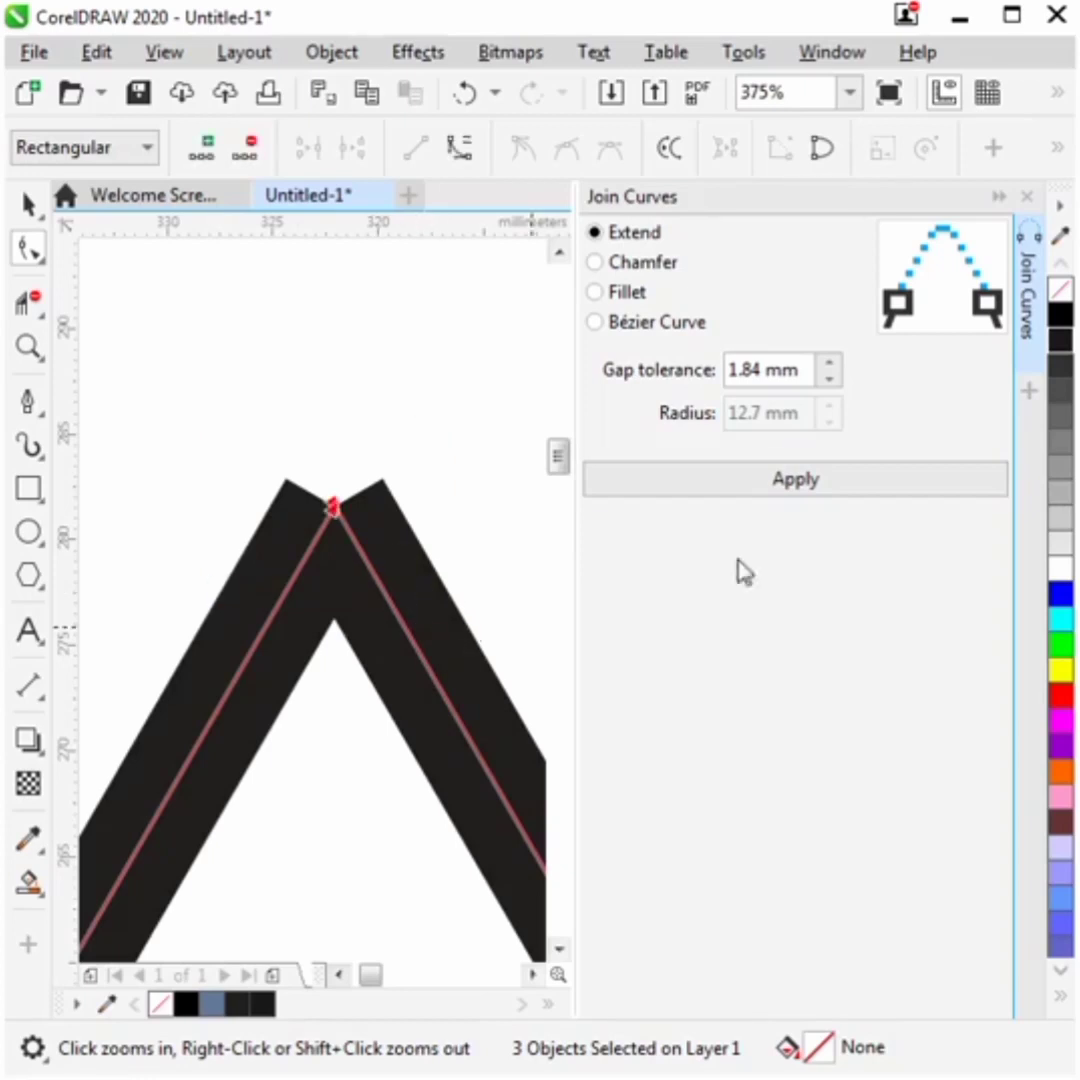
pyautogui.click(806, 483)
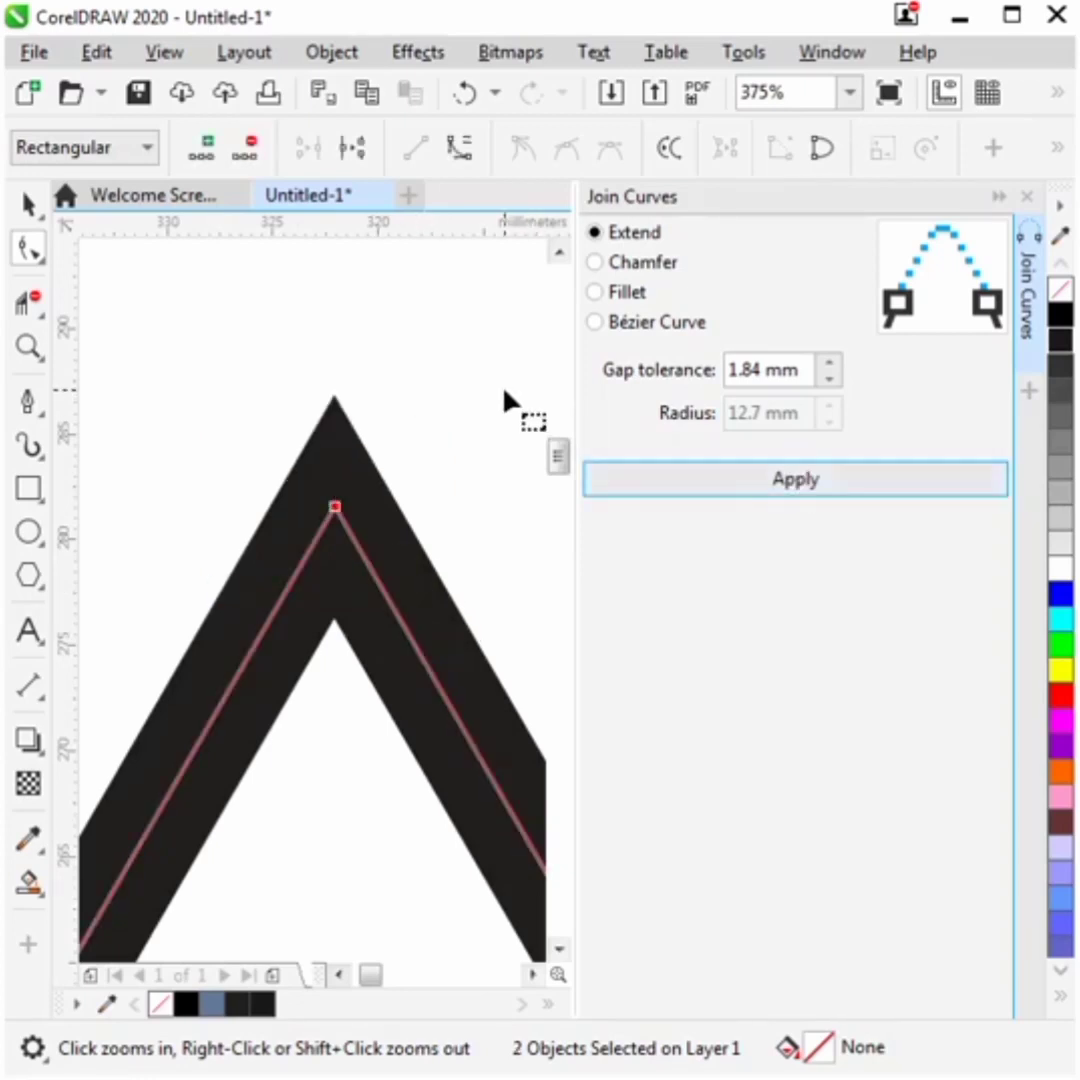
# - Select the end nodes at the diamond's right corner and join them using Fillet with a 12.7 mm radius
pyautogui.press('F4')
pyautogui.press('F2')
pyautogui.moveTo(454, 588); pyautogui.dragTo(596, 698)
pyautogui.moveTo(108, 436); pyautogui.dragTo(340, 581)
pyautogui.click(597, 292)
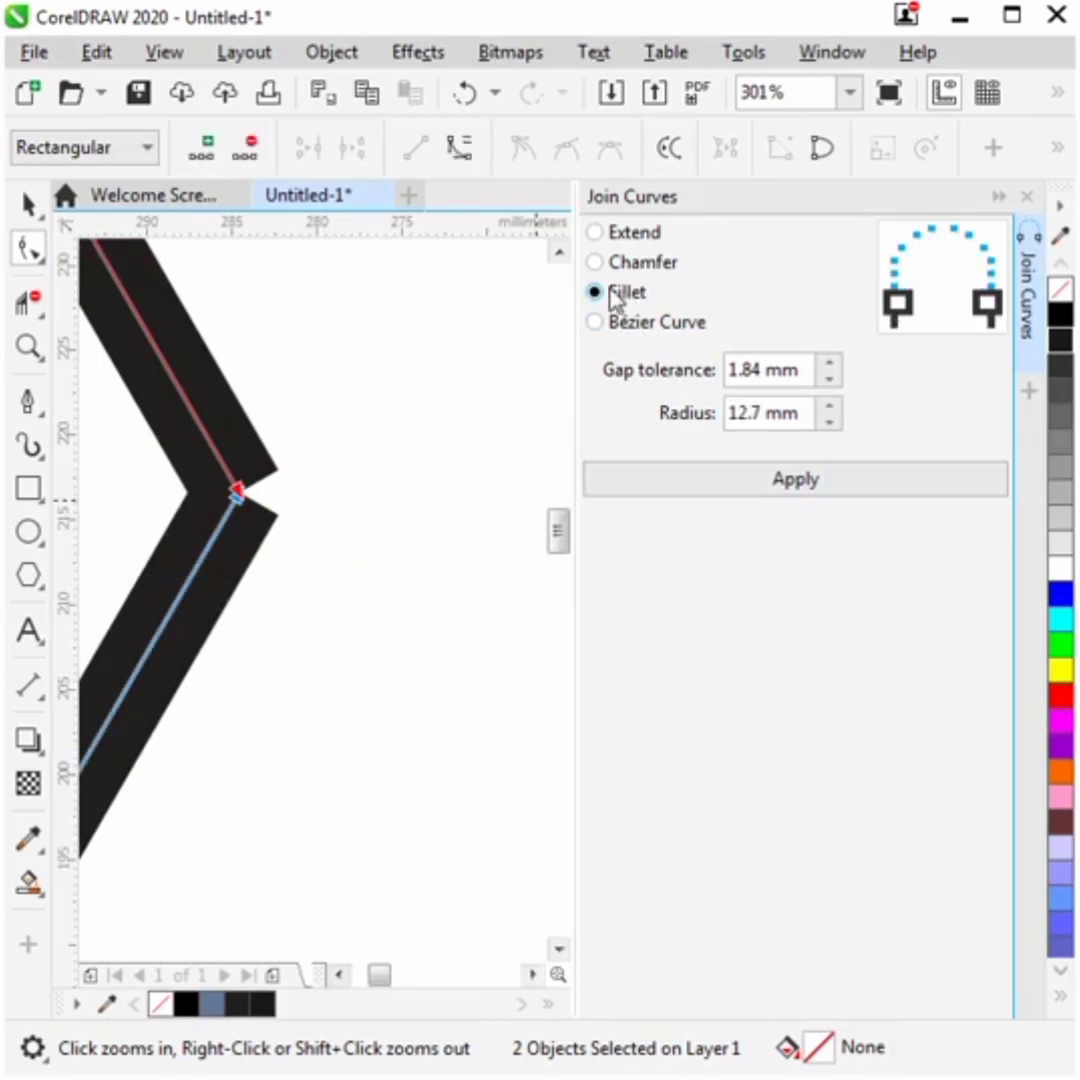
pyautogui.click(752, 488)
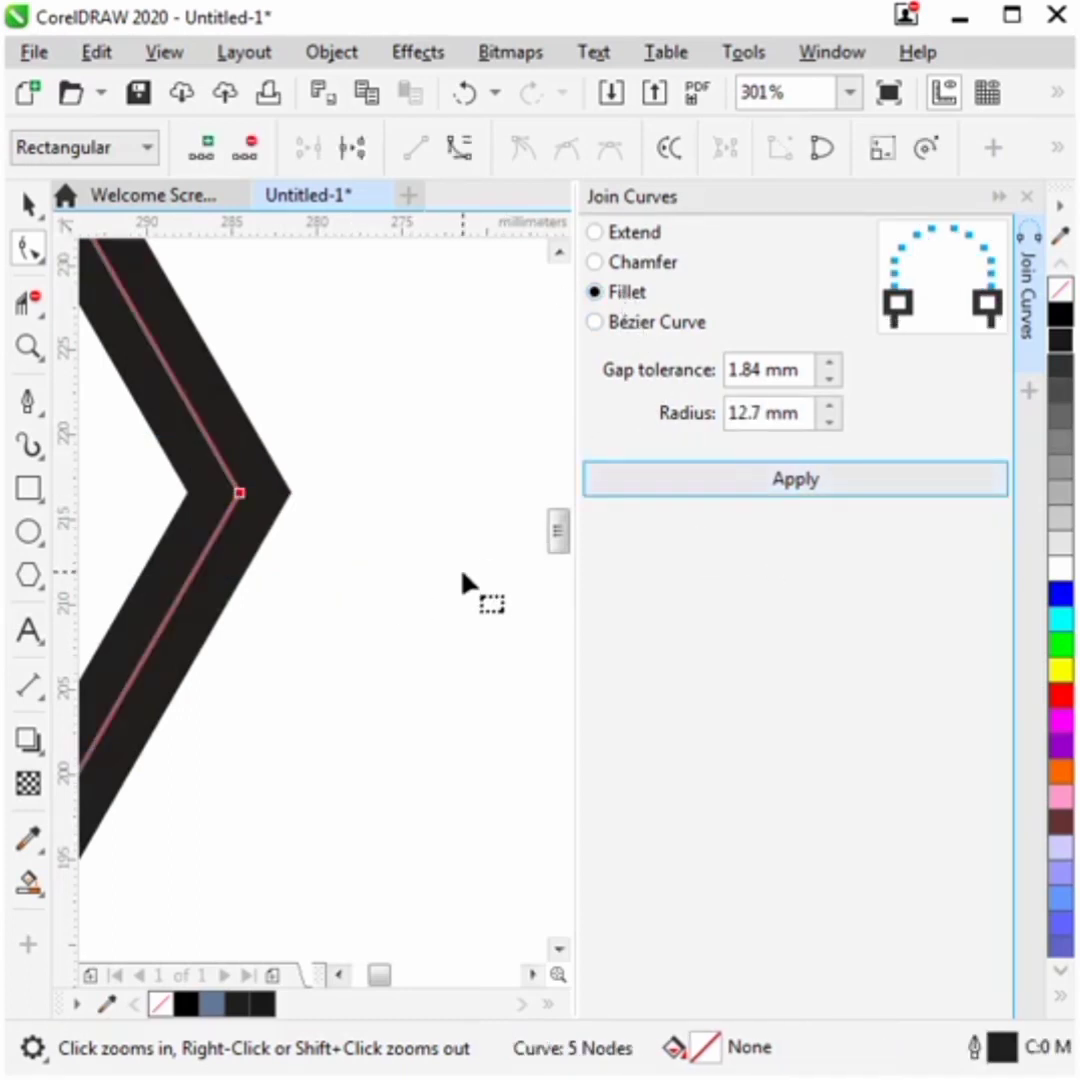
# - Join the end nodes at the diamond's bottom corner with Fillet and close the Join Curves docker
pyautogui.press('F4')
pyautogui.moveTo(218, 893); pyautogui.dragTo(412, 890)
pyautogui.click(858, 490)
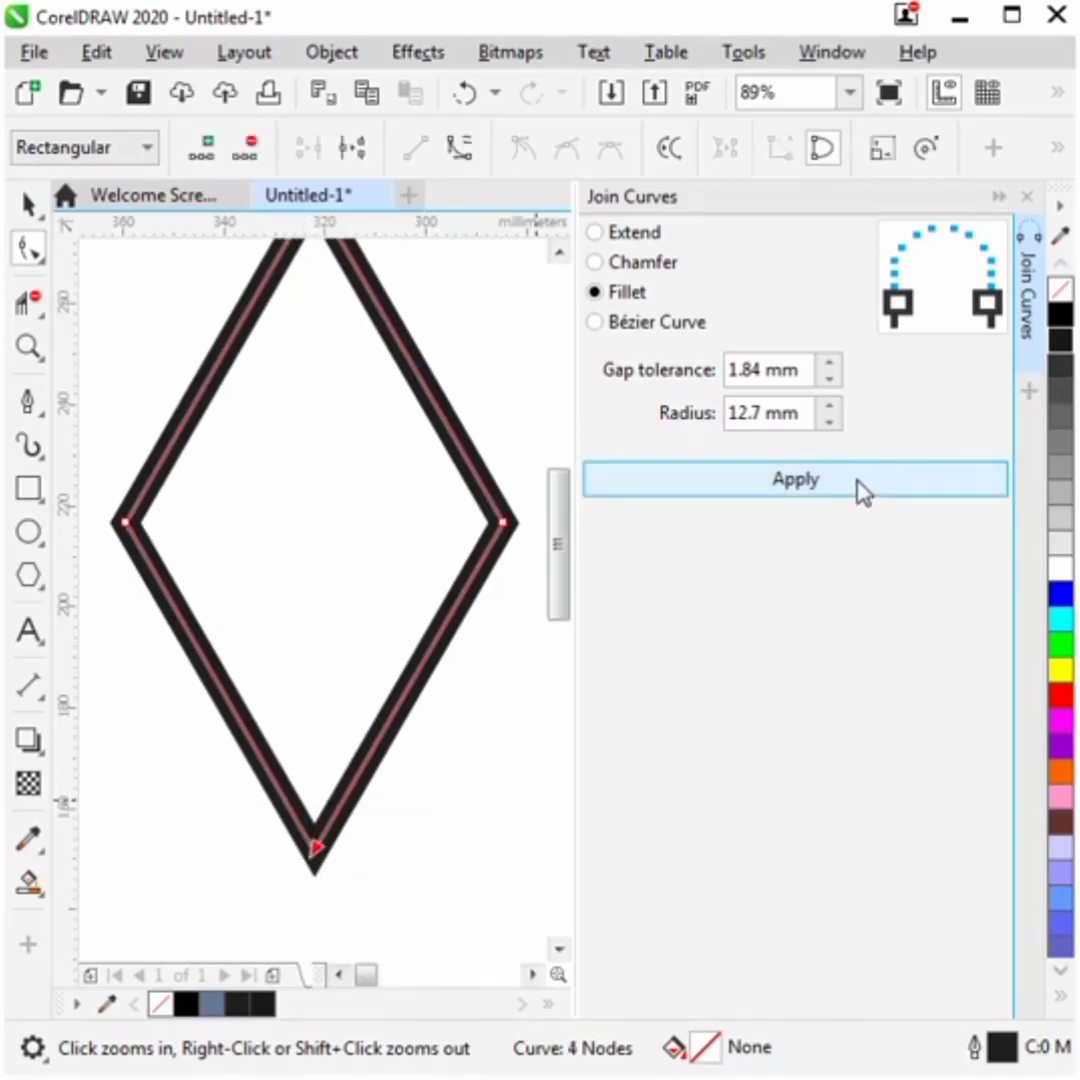
pyautogui.click(1026, 196)
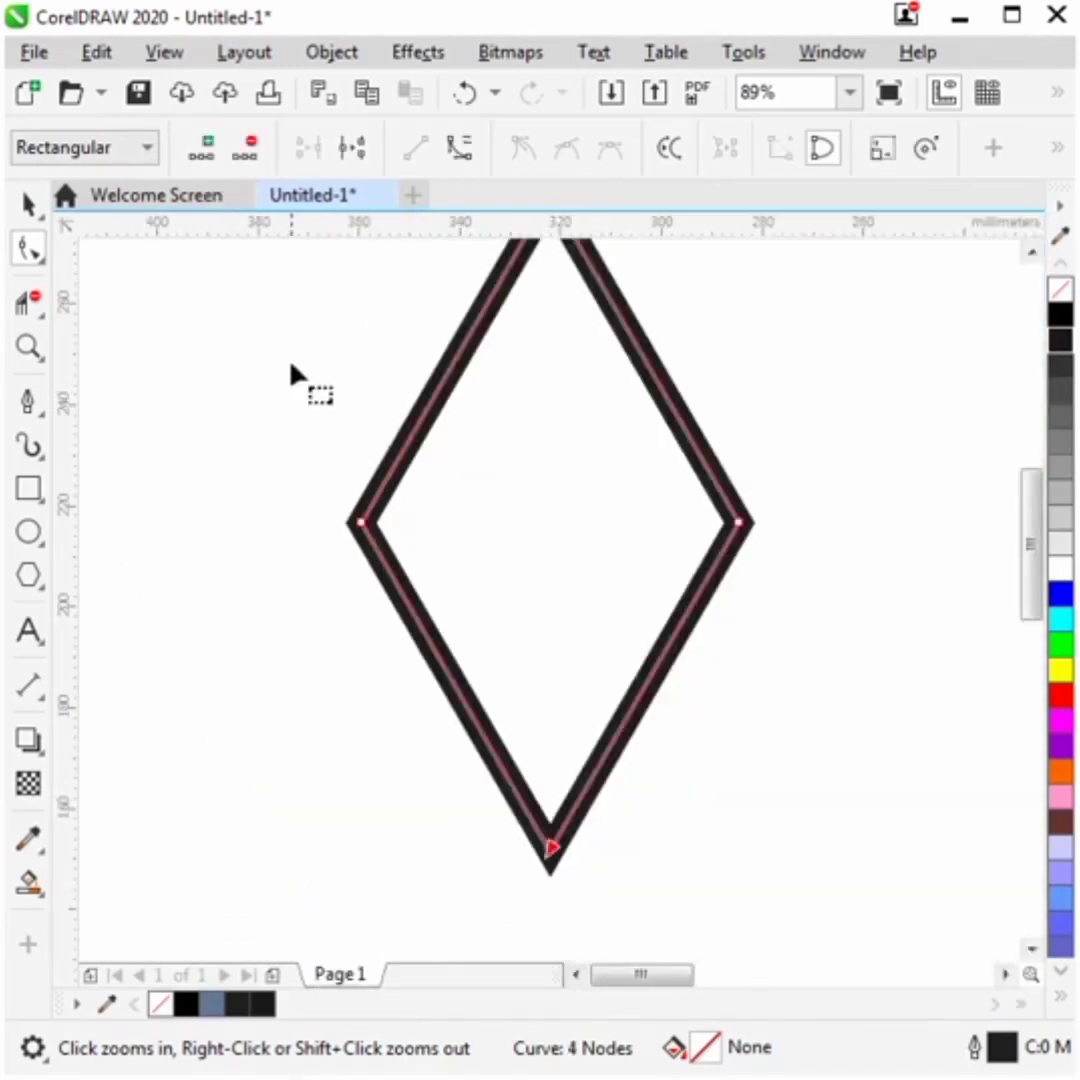
# - Switch to the Pick tool and view the whole joined diamond outline
pyautogui.click(21, 197)
pyautogui.click(43, 219)
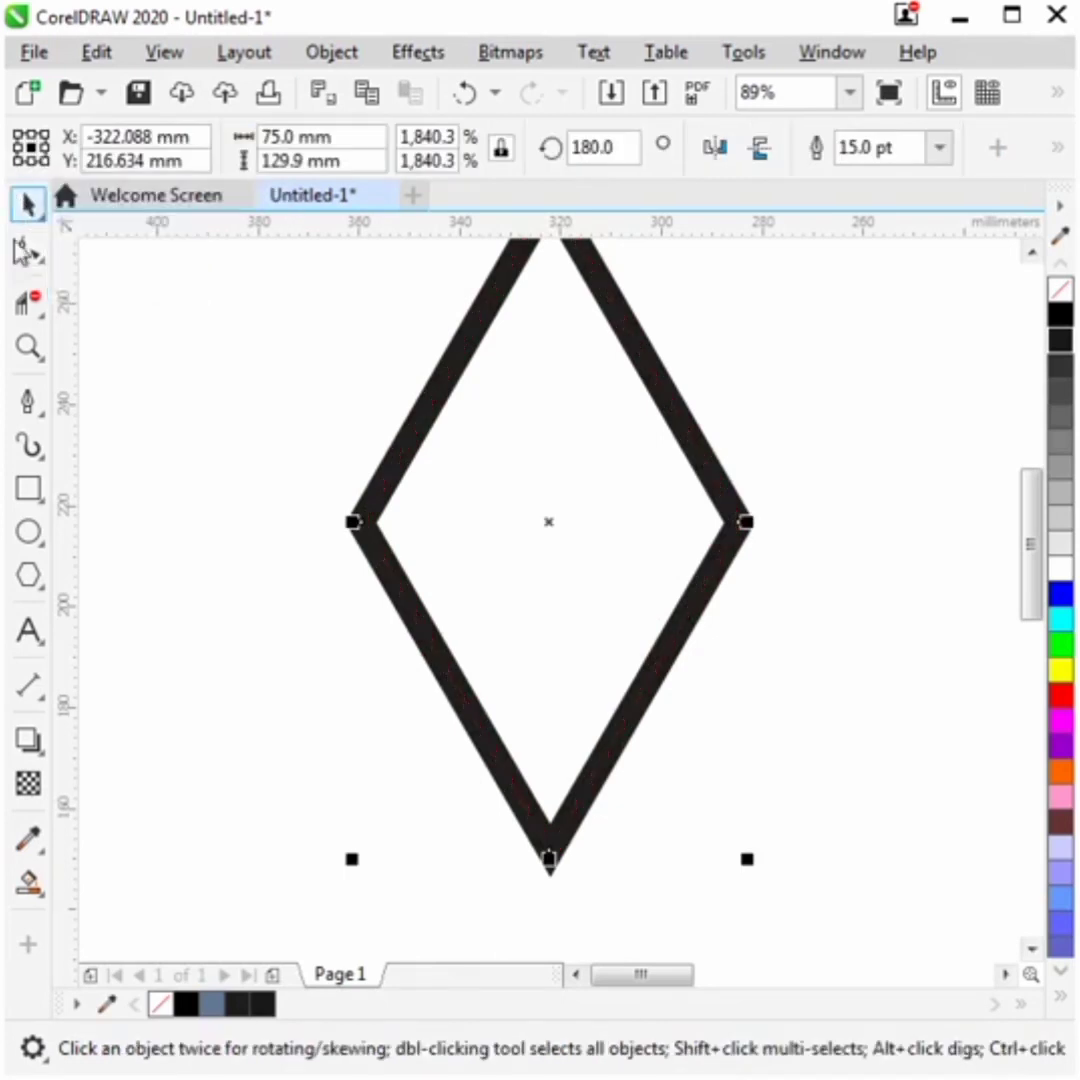
pyautogui.click(220, 490)
pyautogui.press('F4')
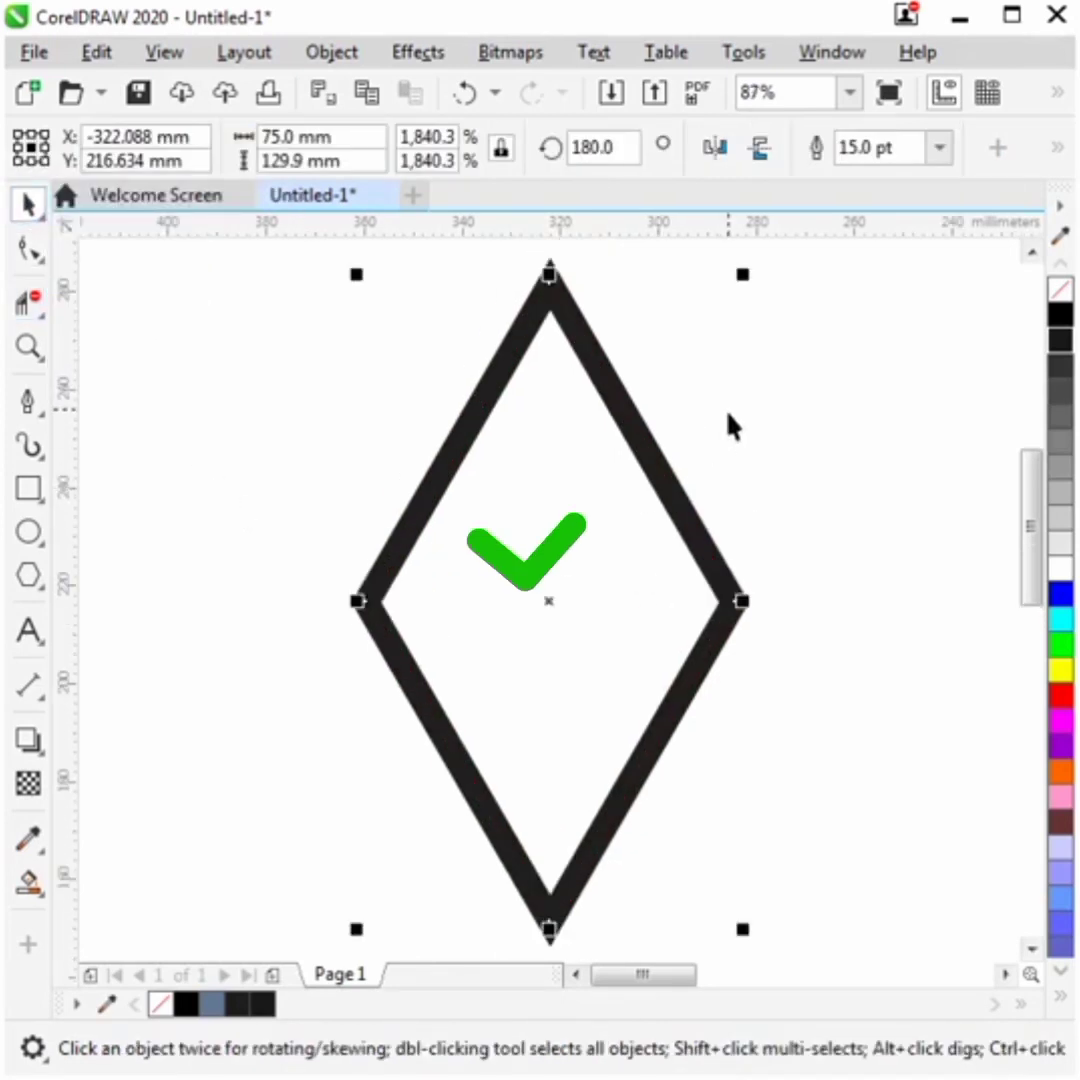
pyautogui.click(843, 498)
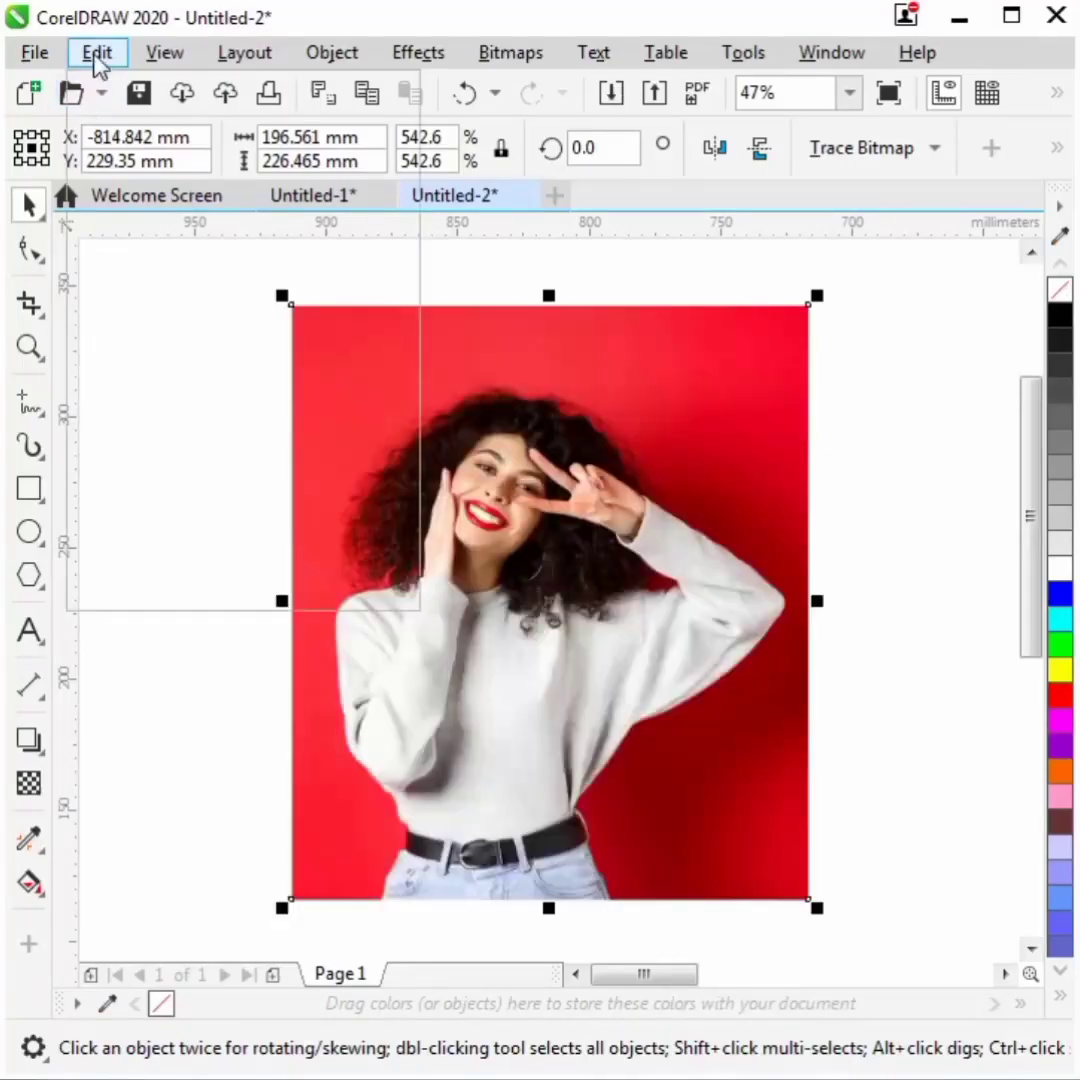
# - Copy the portrait photo and paste it onto the page of the second document
pyautogui.click(97, 53)
pyautogui.click(140, 236)
pyautogui.click(97, 53)
pyautogui.click(137, 299)
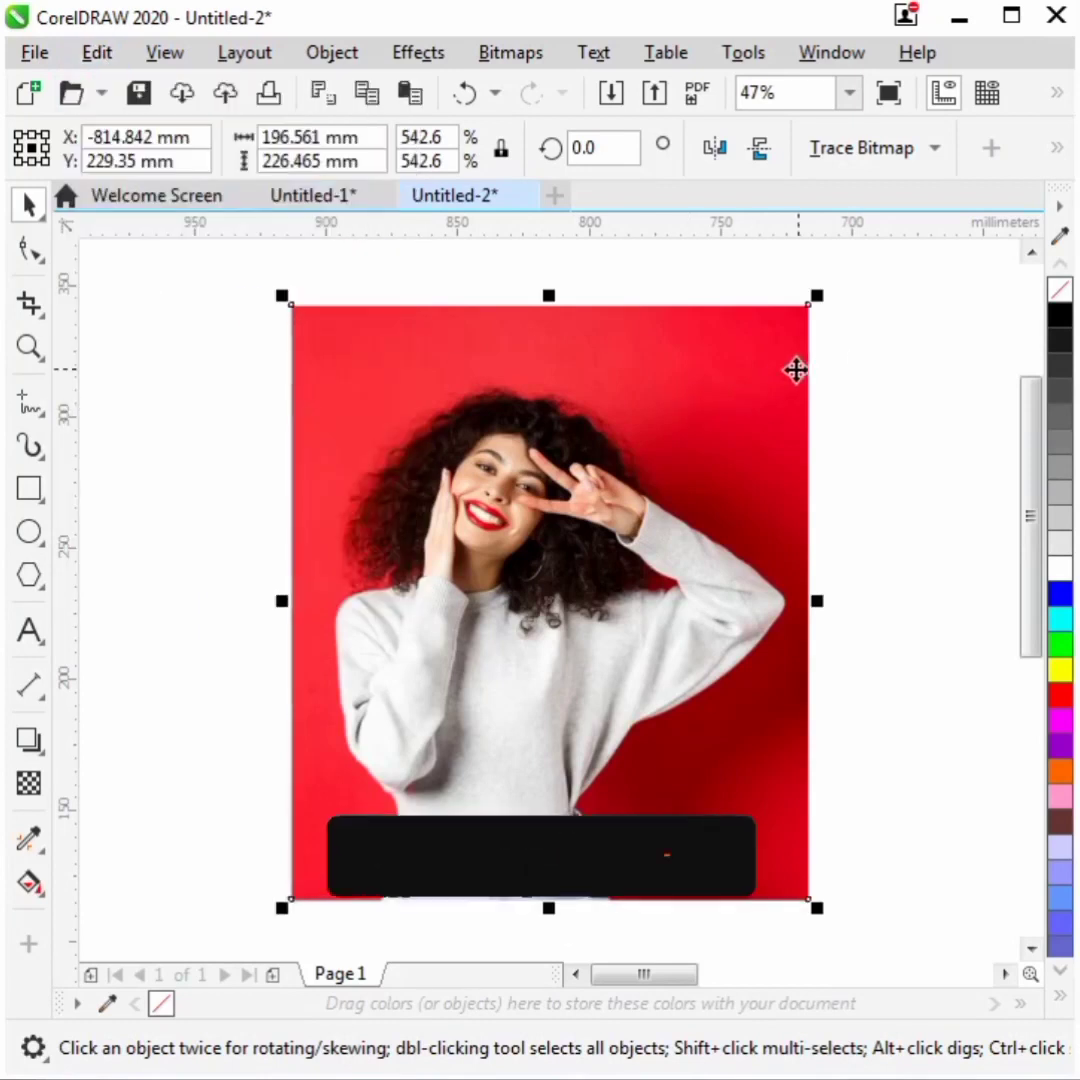
# - Try applying the Desaturate adjustment to the photo, then revert it
pyautogui.click(418, 53)
pyautogui.moveTo(464, 166)
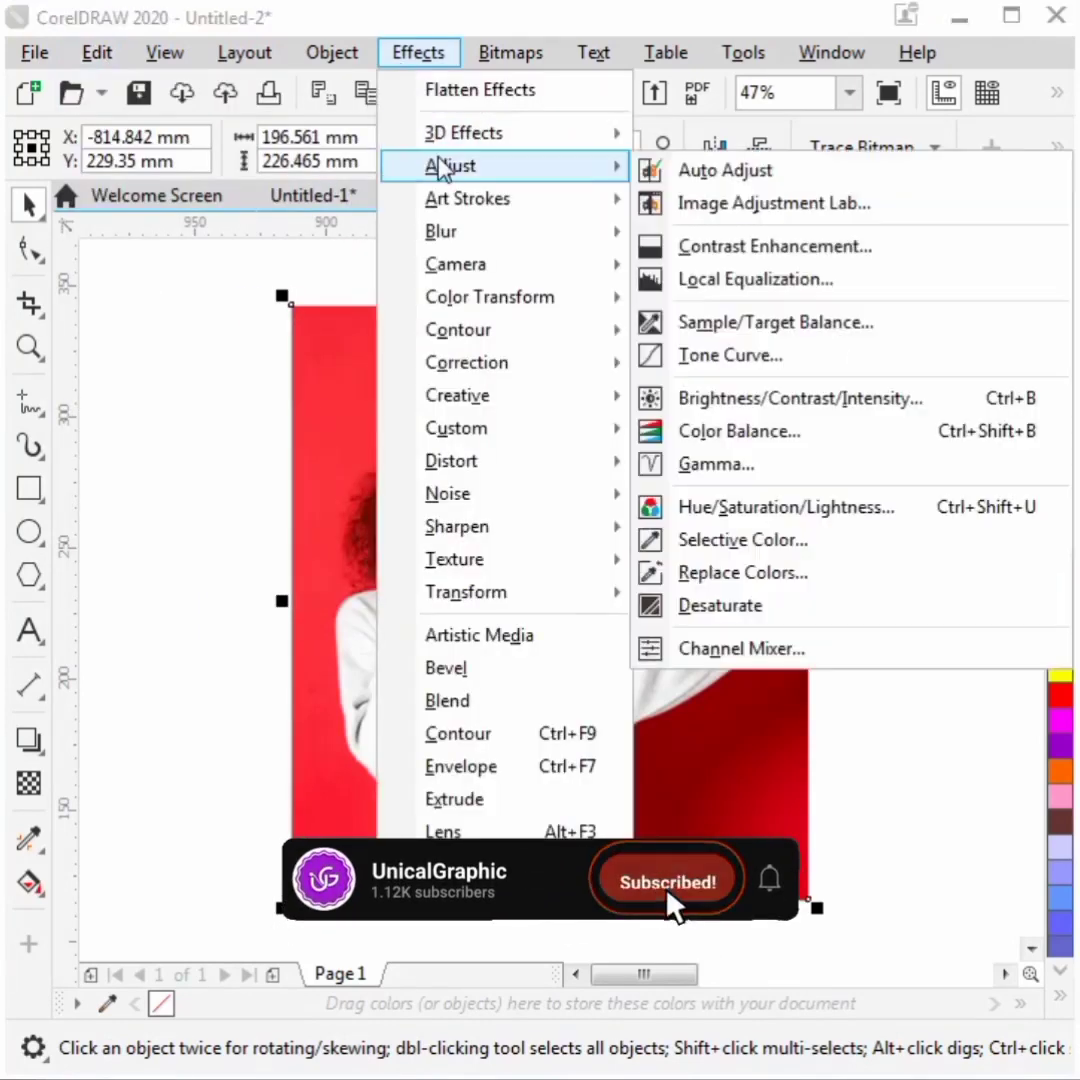
pyautogui.click(767, 606)
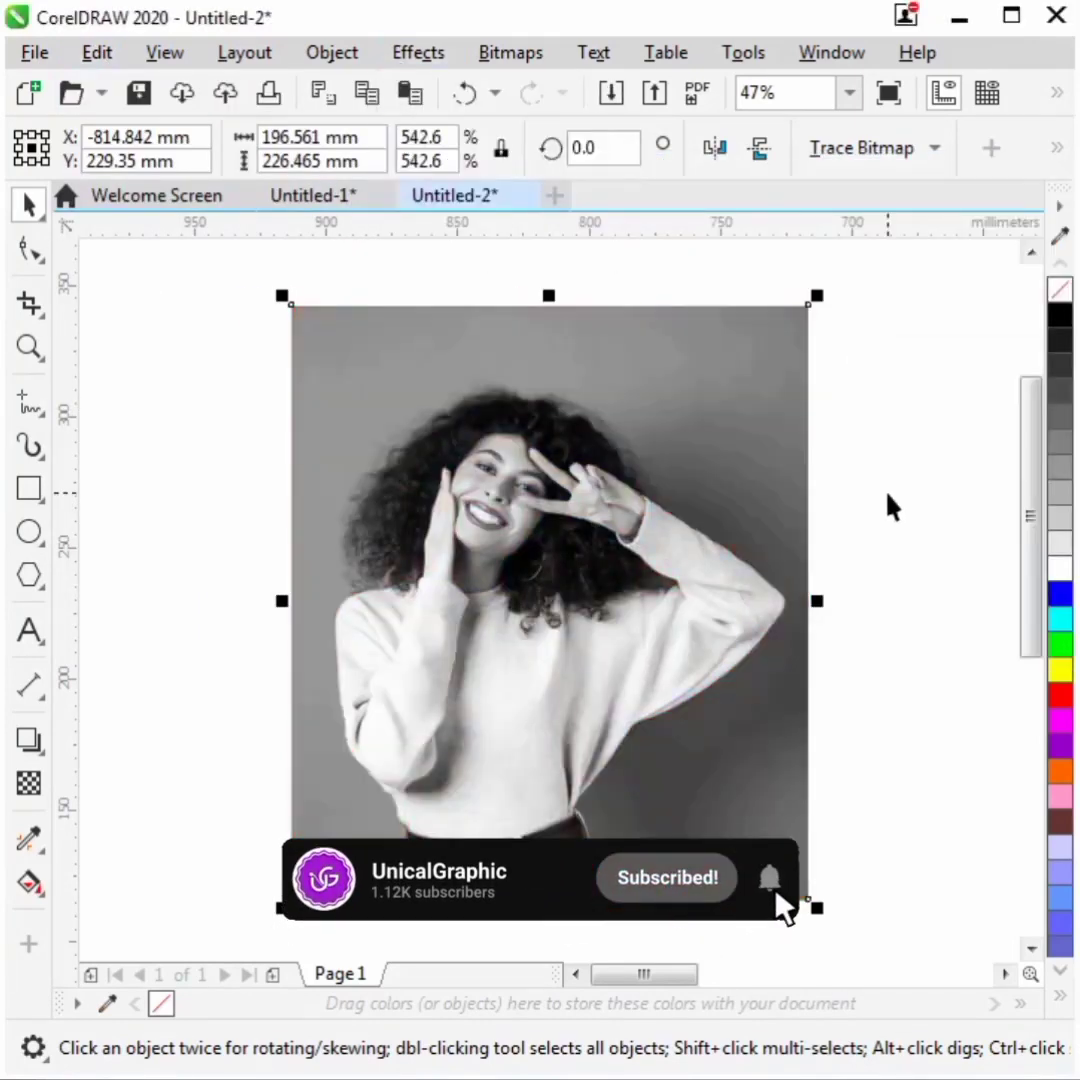
pyautogui.hotkey('ctrl', 'pagedown')
pyautogui.click(885, 381)
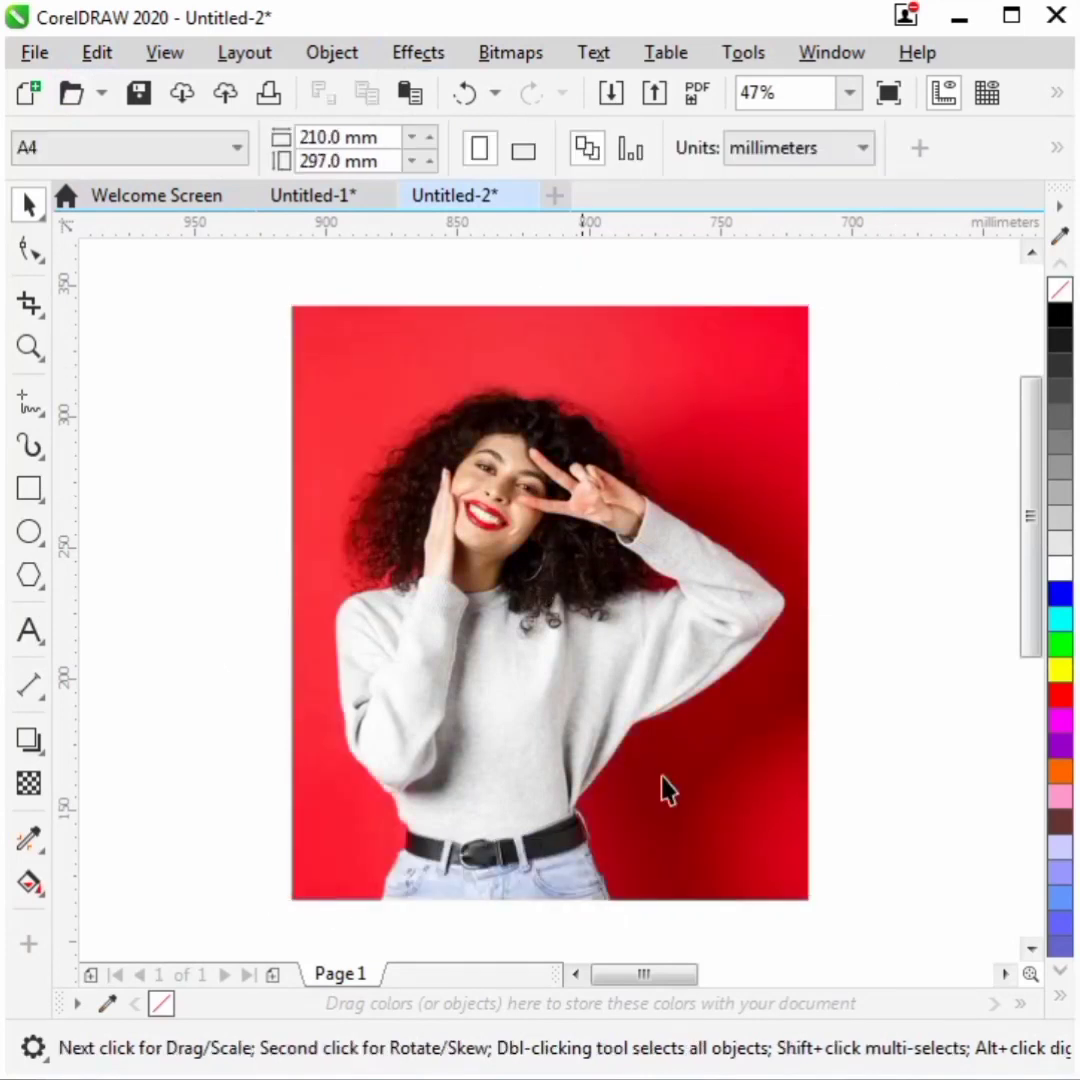
# - Draw a straight diagonal line across the photo from its top-left to bottom-right corner with the Freehand tool
pyautogui.click(29, 402)
pyautogui.click(294, 309)
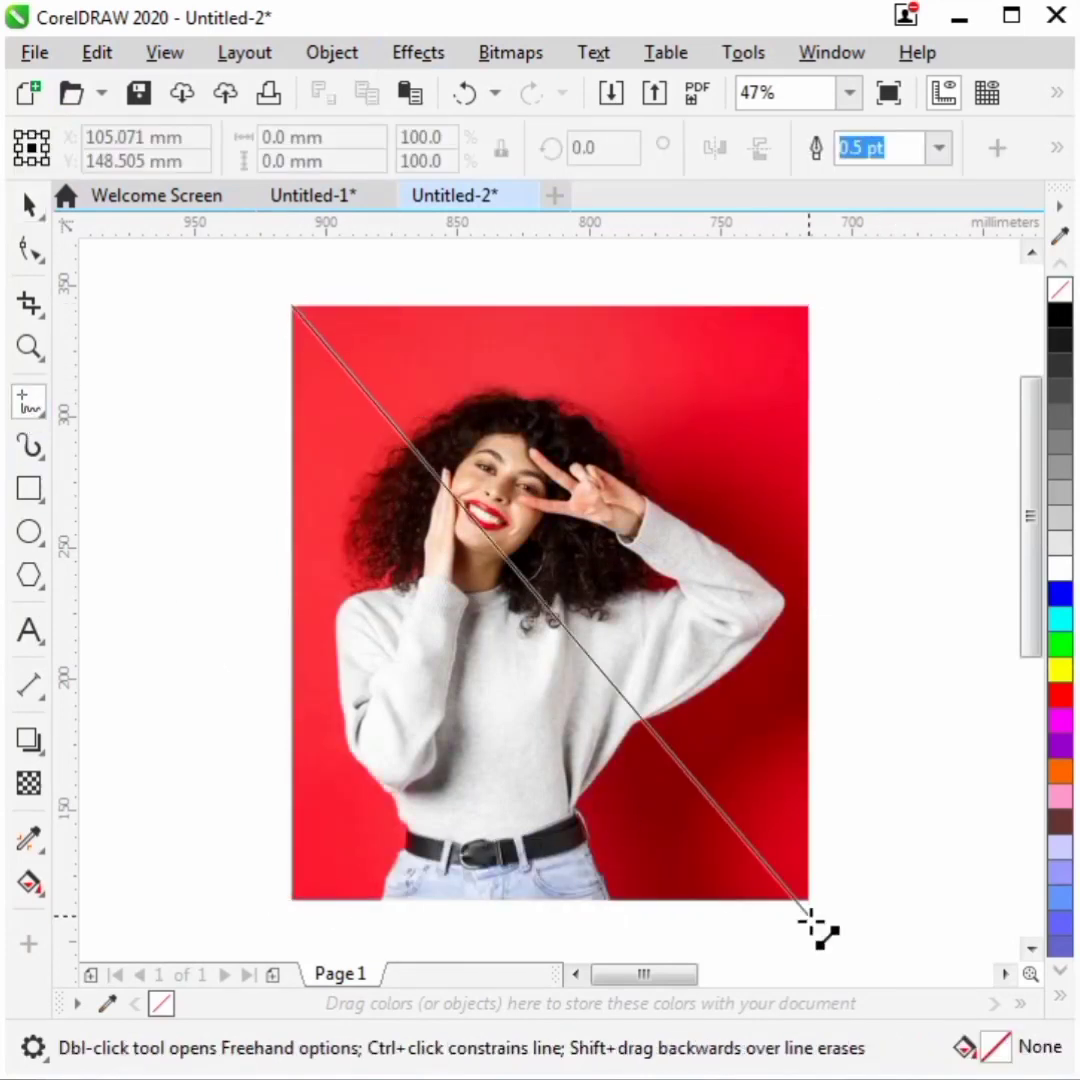
pyautogui.click(809, 900)
pyautogui.press('space')
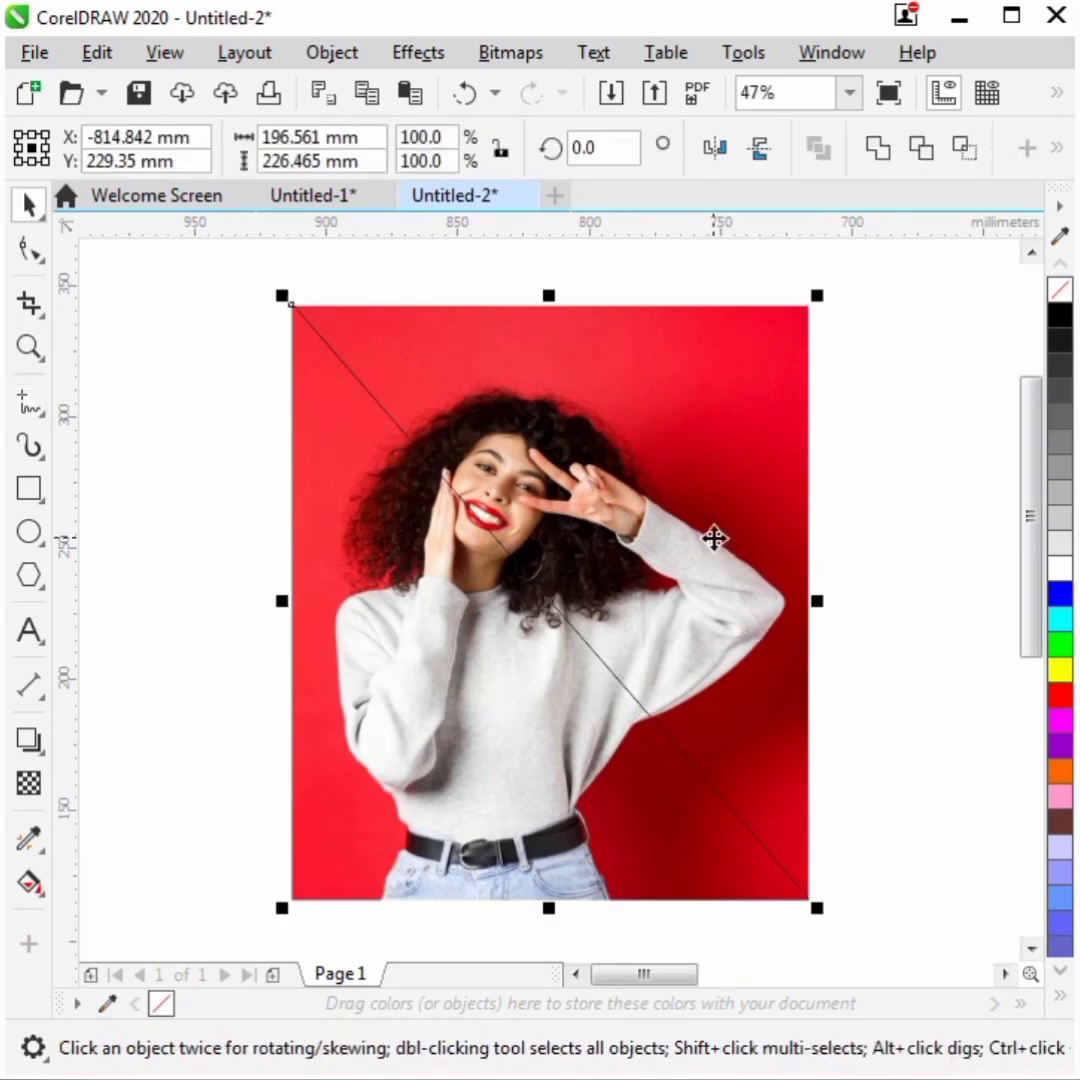
# - Delete the diagonal line and reselect the photo
pyautogui.click(876, 150)
pyautogui.click(834, 446)
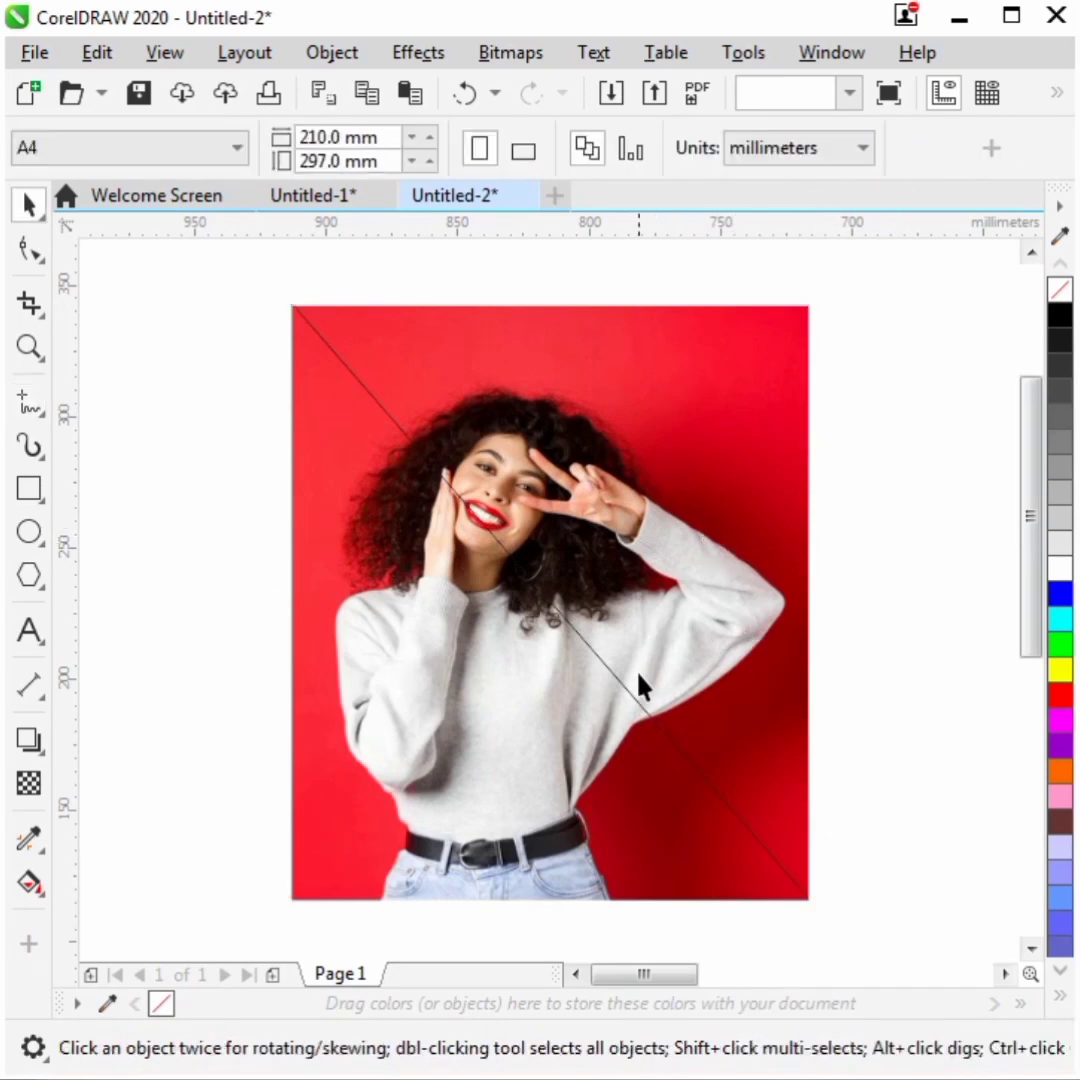
pyautogui.click(622, 700)
pyautogui.press('Delete')
pyautogui.click(660, 629)
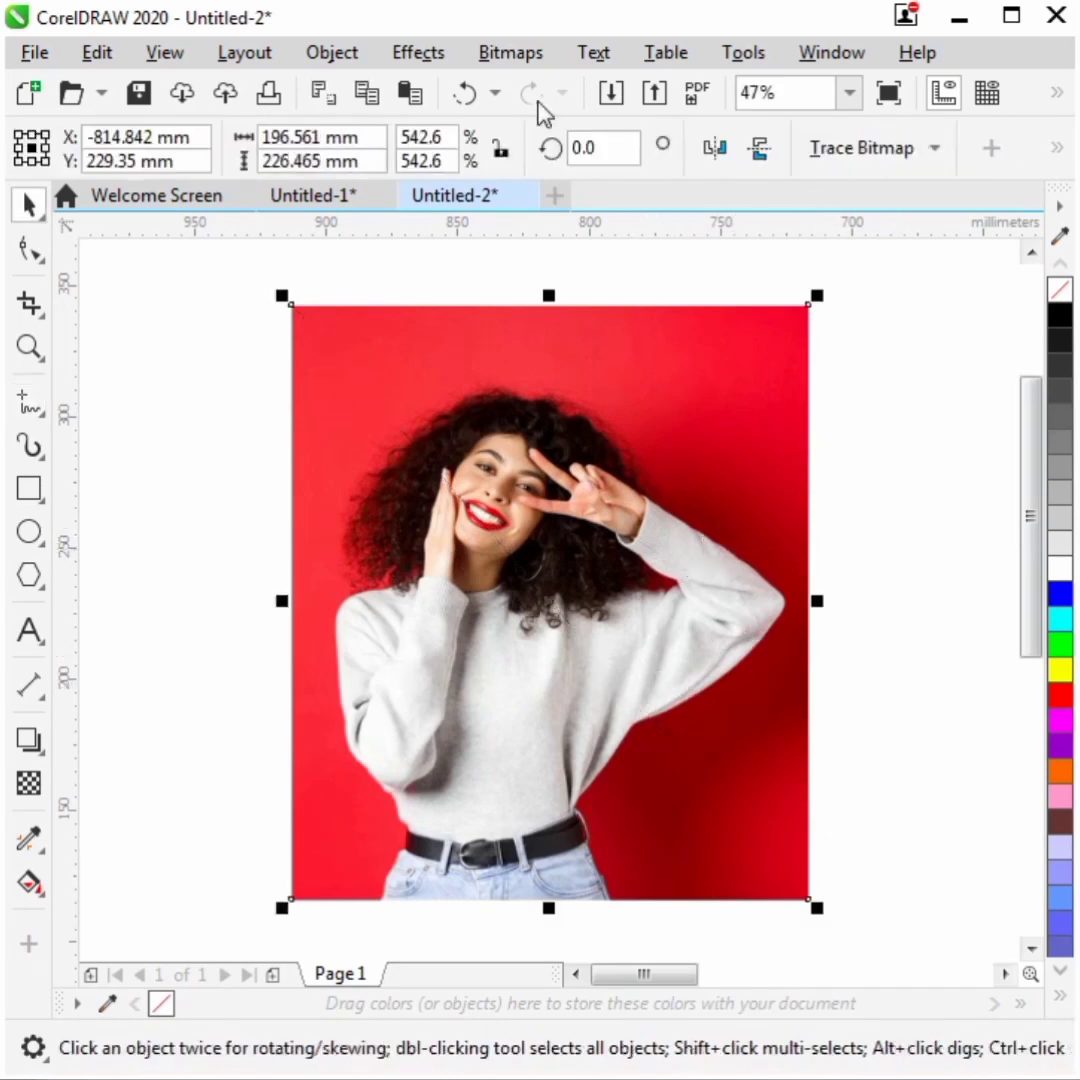
# - Break the photo bitmap apart into its separate RGB channels
pyautogui.click(332, 52)
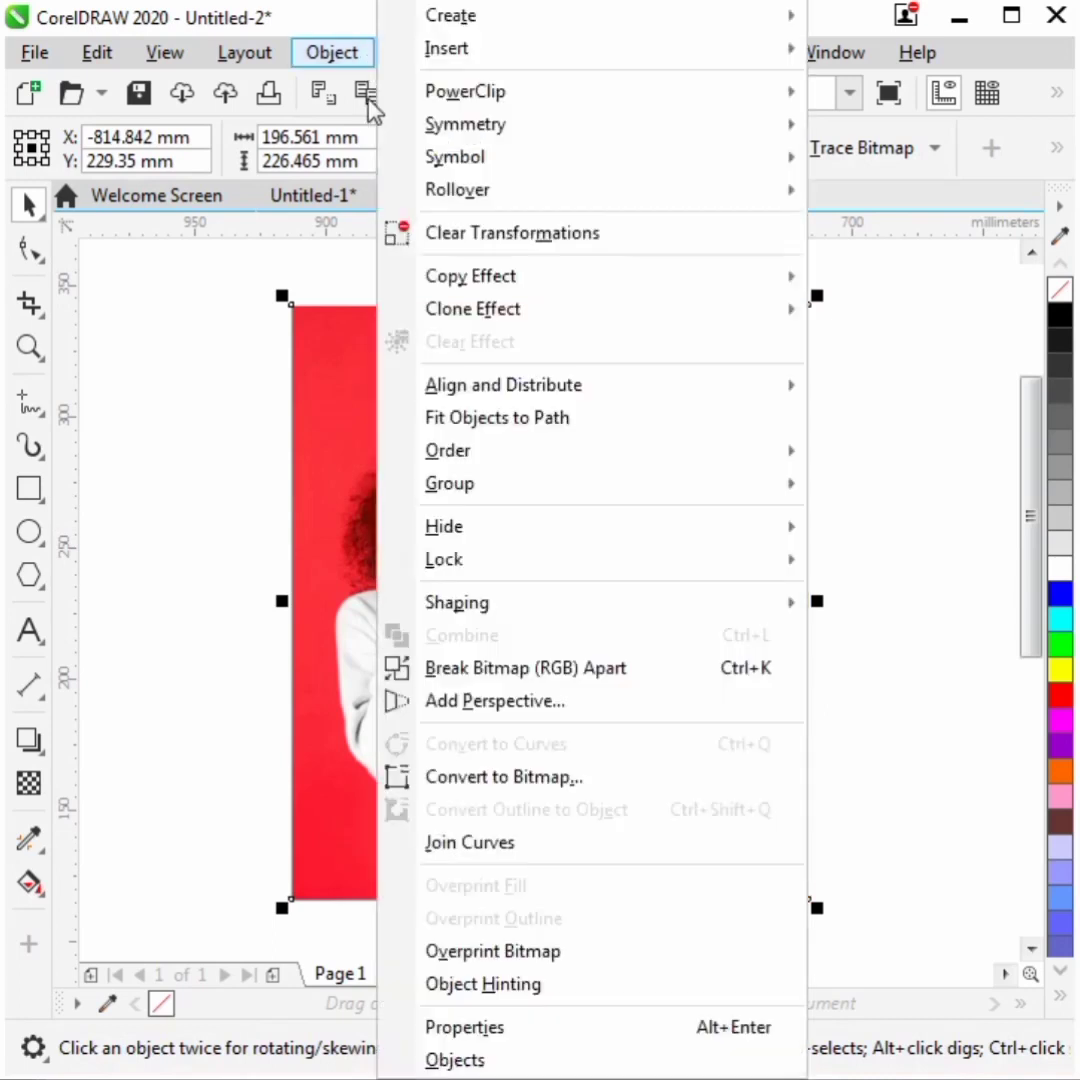
pyautogui.click(460, 666)
pyautogui.click(759, 400)
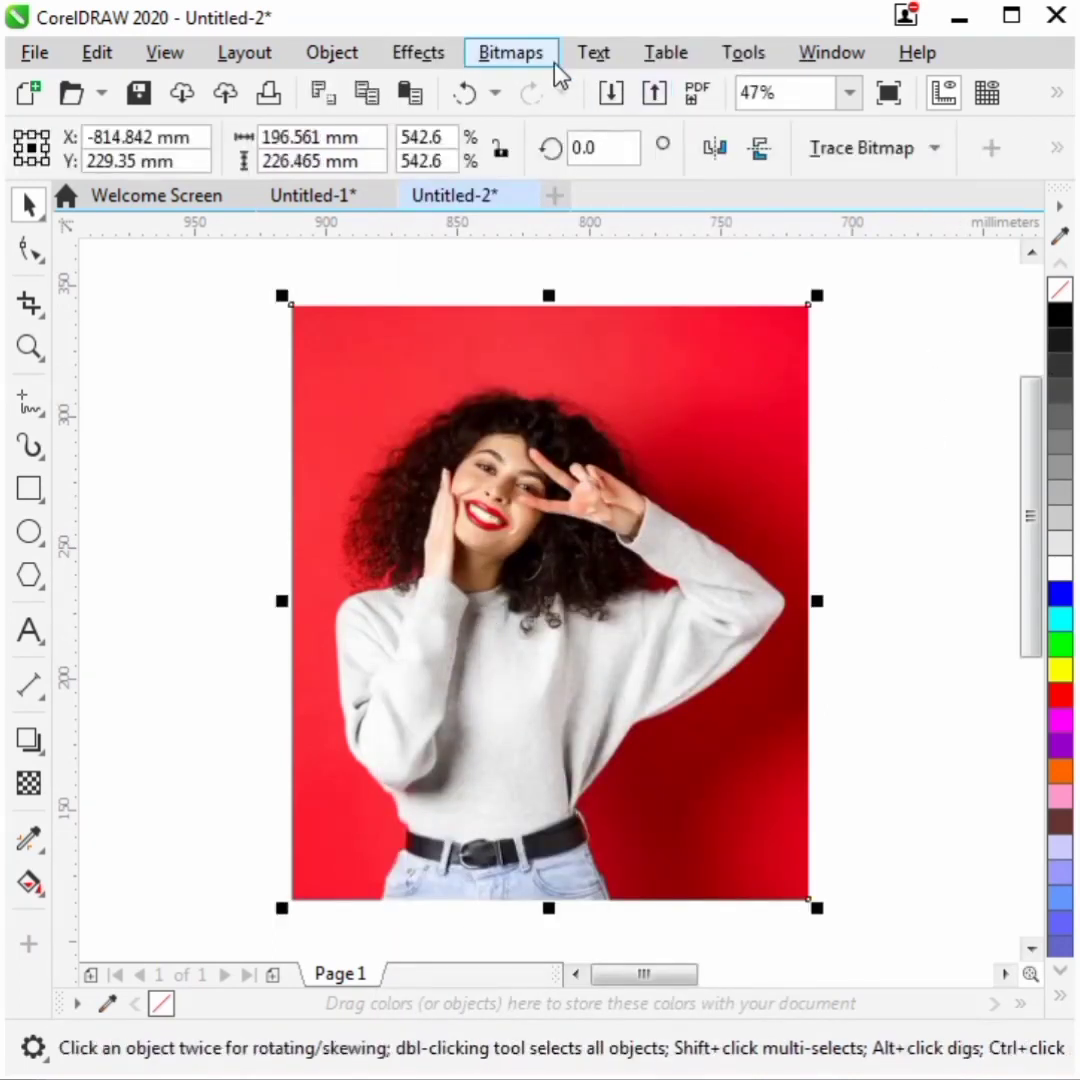
# - Apply the Page Curl effect to the photo's top-right corner with a red curl colour
pyautogui.click(418, 55)
pyautogui.moveTo(460, 133)
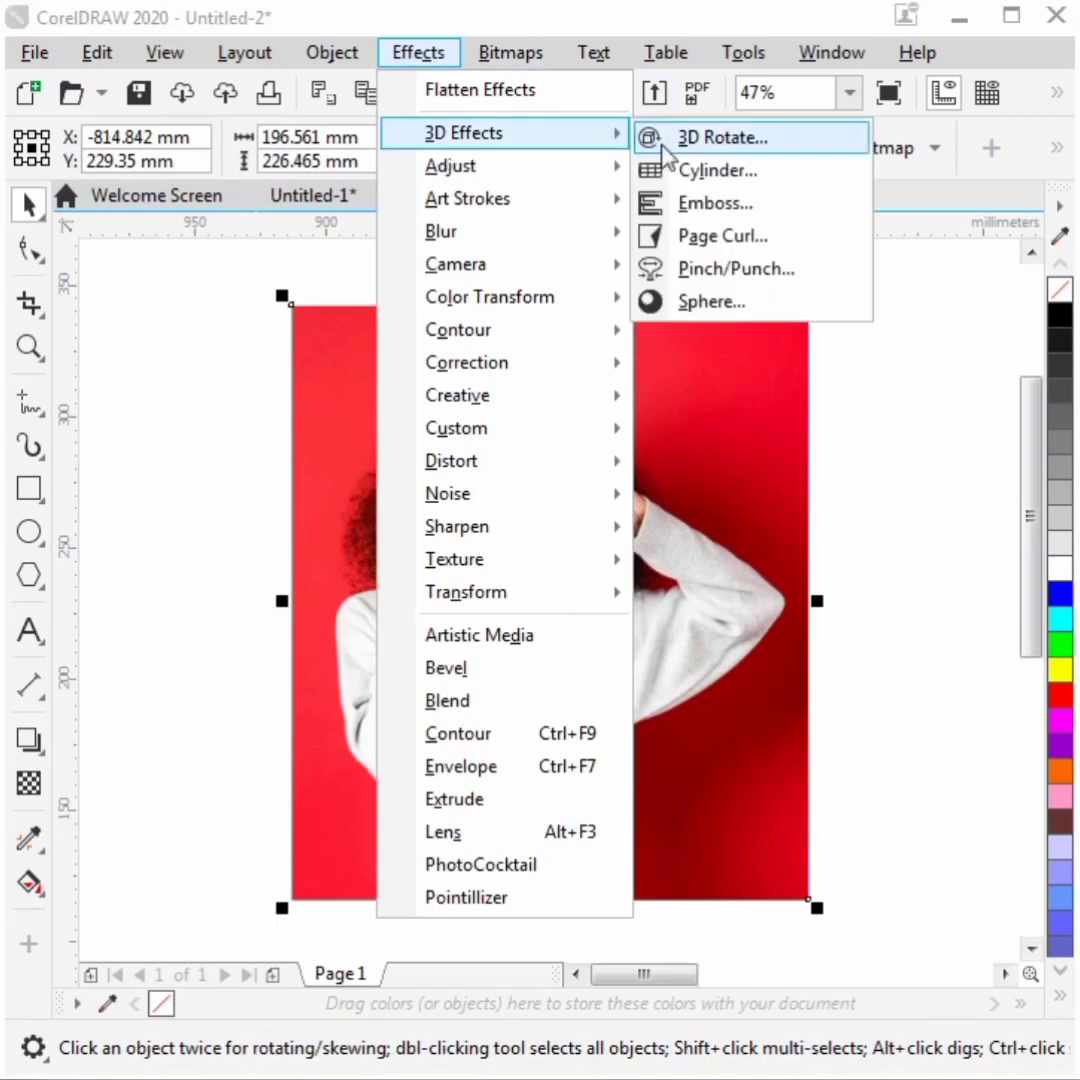
pyautogui.click(712, 238)
pyautogui.click(458, 458)
pyautogui.moveTo(451, 245); pyautogui.dragTo(740, 263)
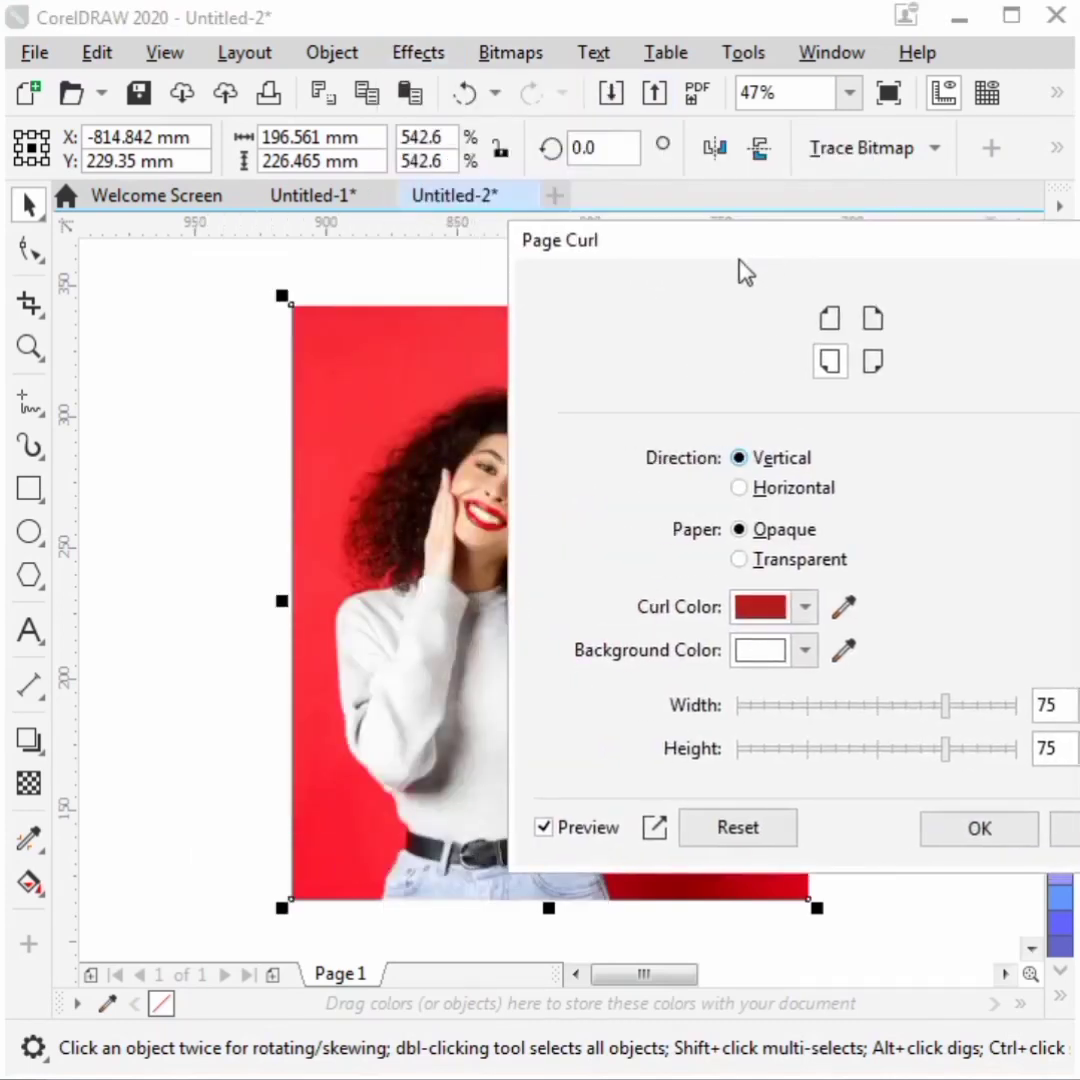
pyautogui.moveTo(844, 236); pyautogui.dragTo(688, 270)
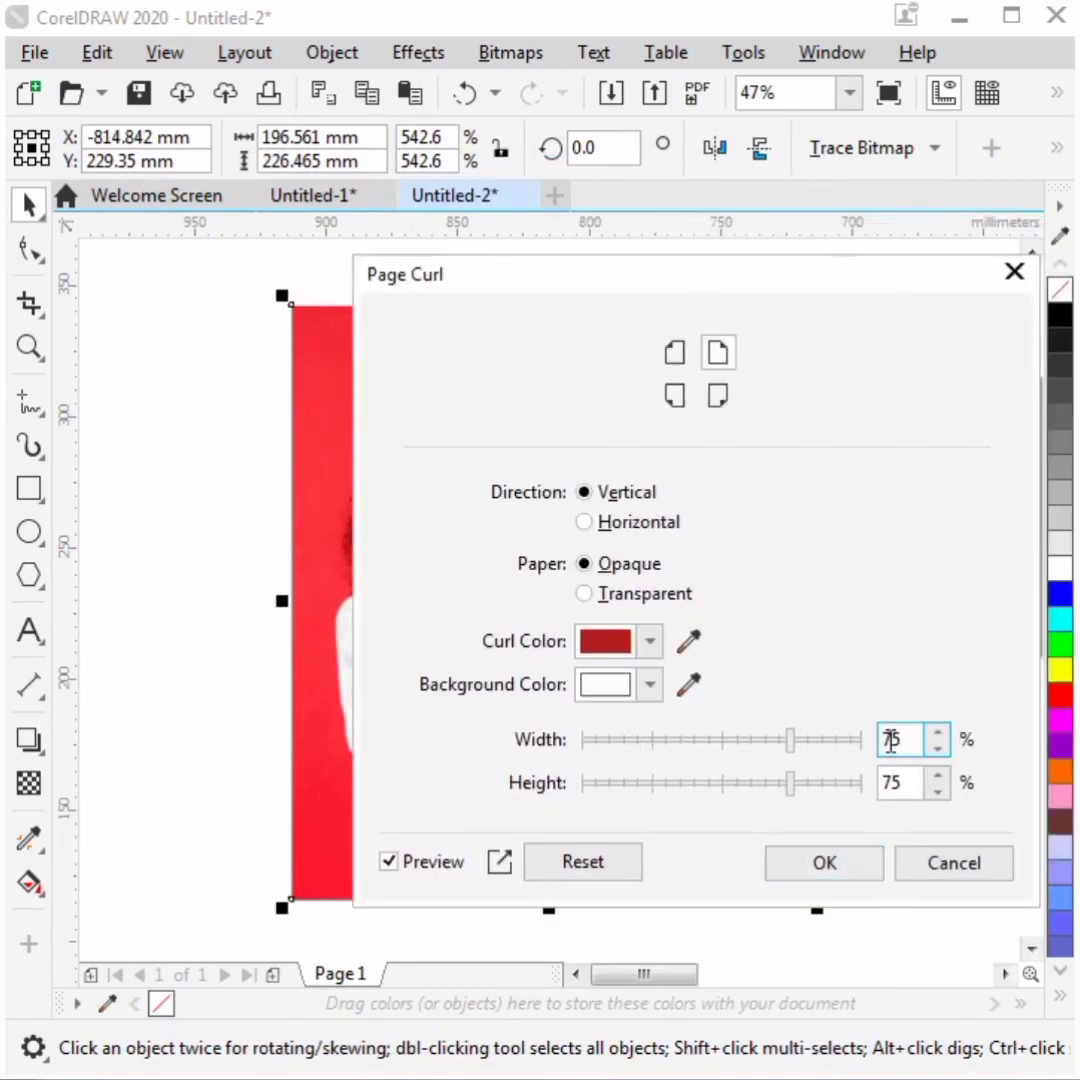
pyautogui.press('Tab')
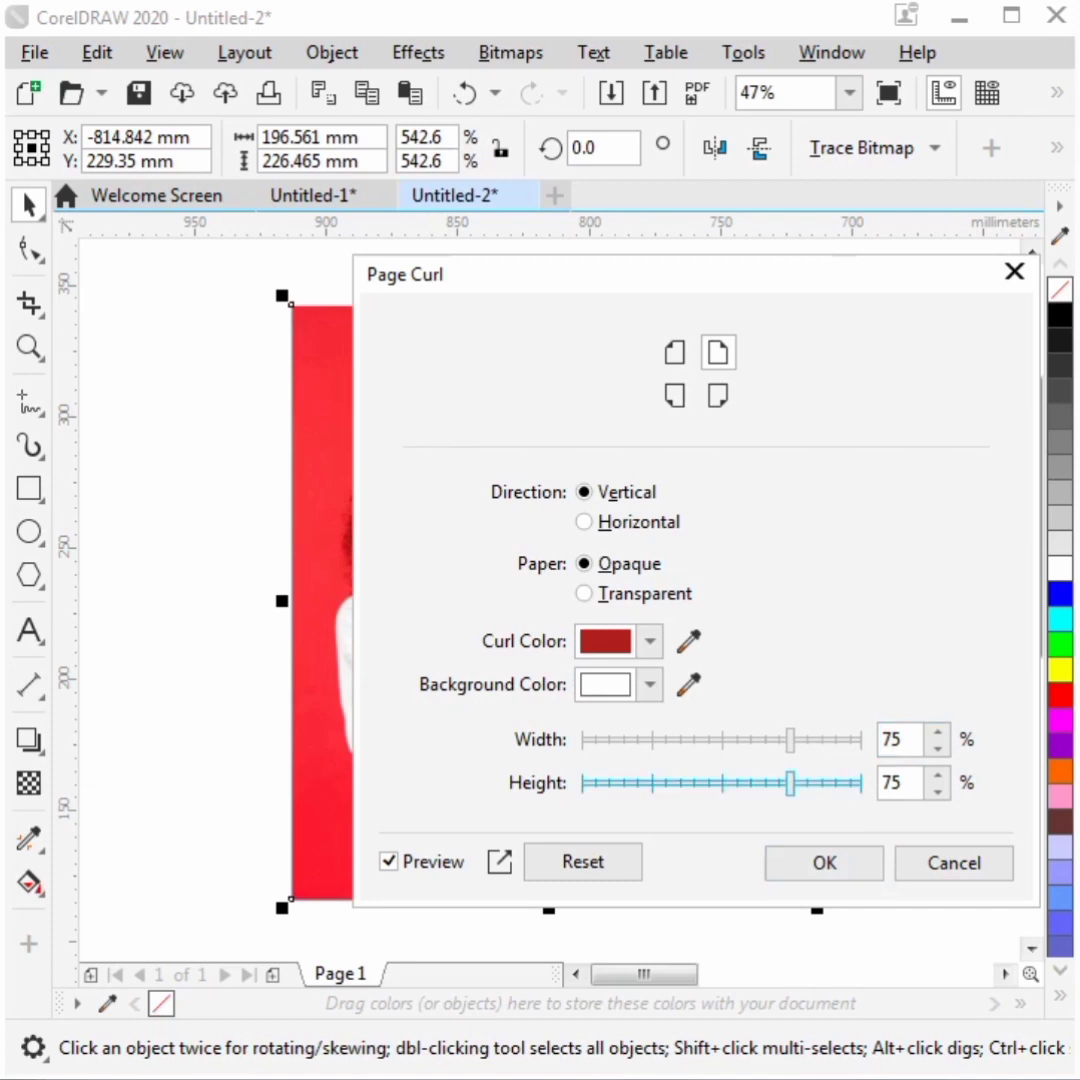
pyautogui.moveTo(752, 297); pyautogui.dragTo(1079, 316)
pyautogui.click(1023, 662)
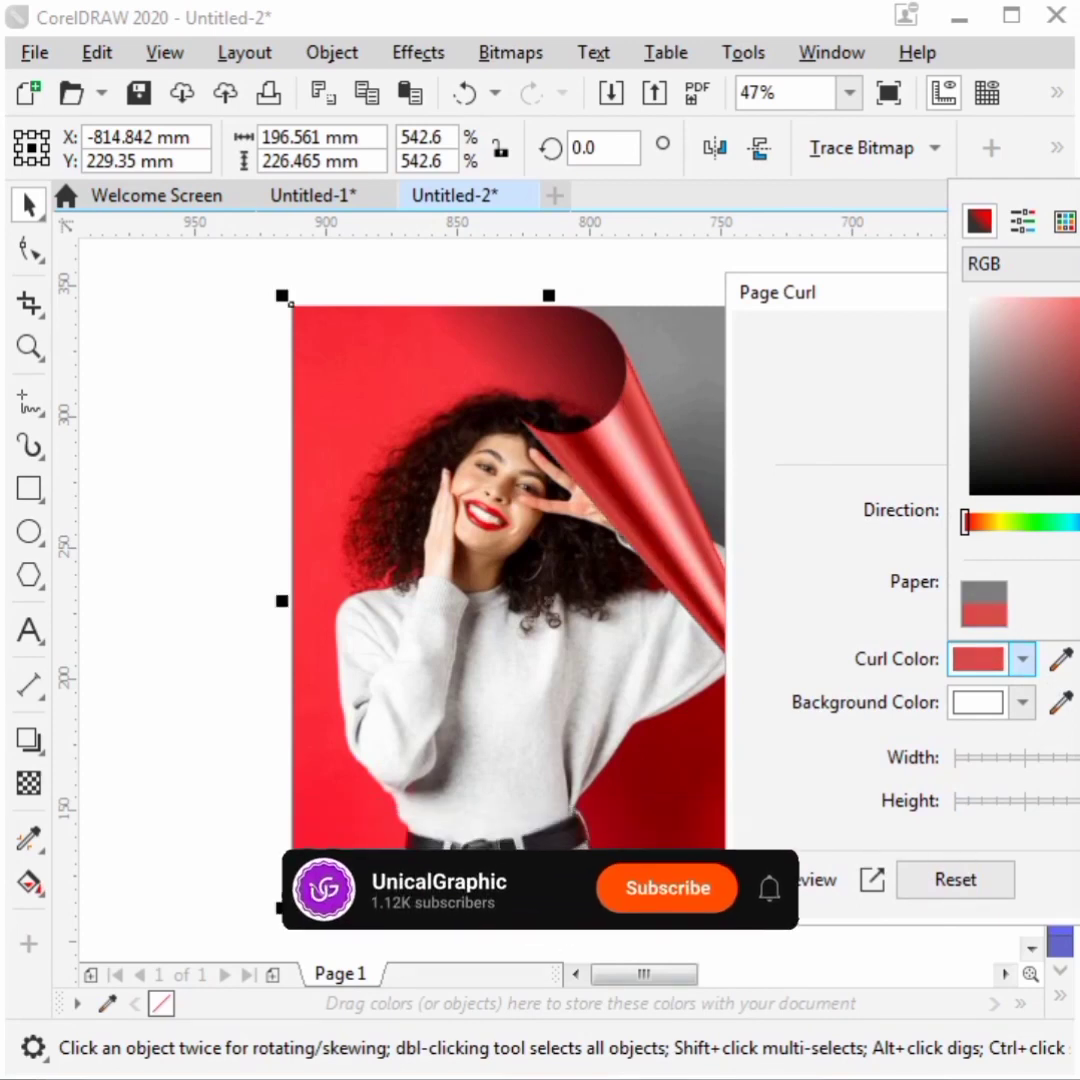
pyautogui.click(890, 308)
pyautogui.moveTo(890, 308); pyautogui.dragTo(716, 330)
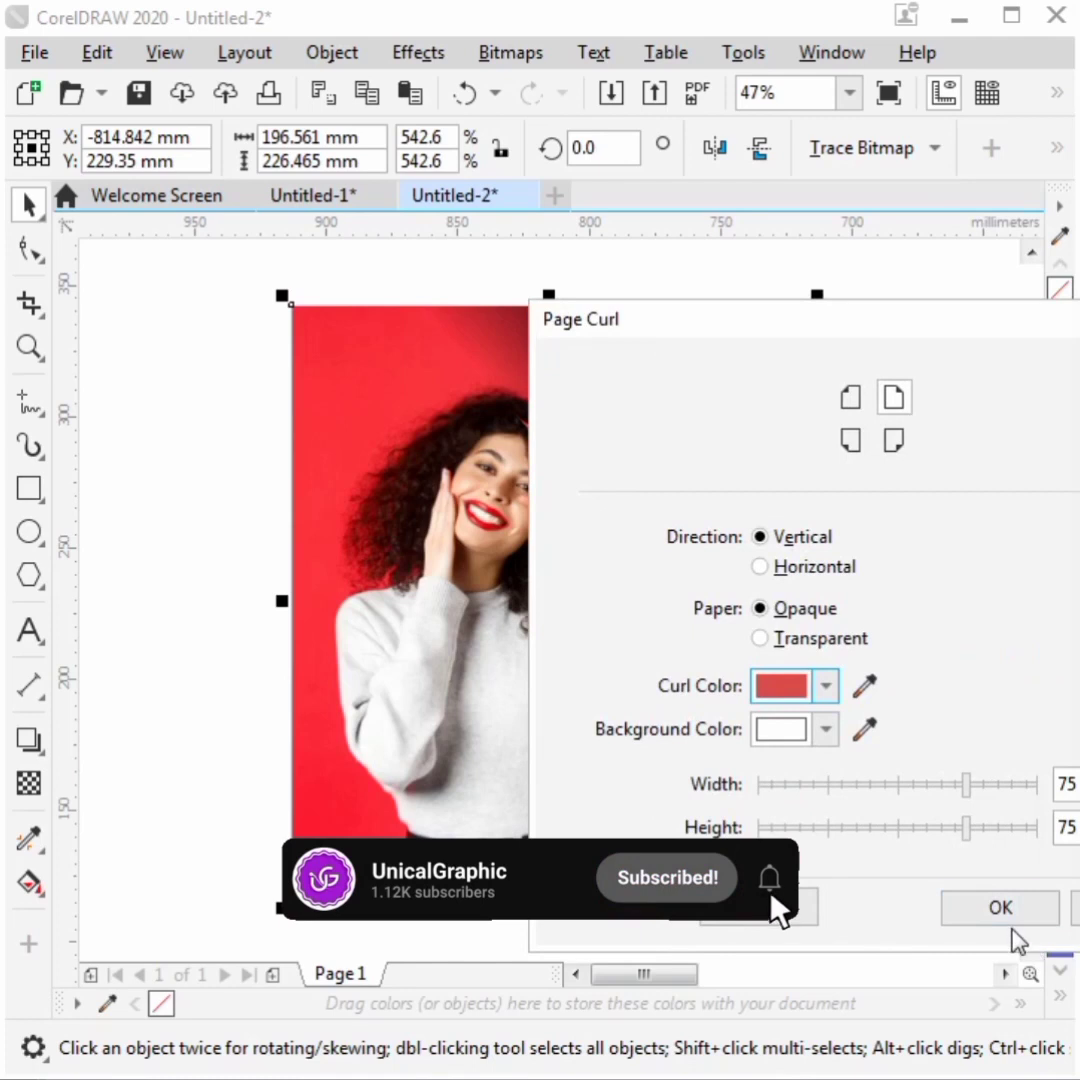
pyautogui.click(1008, 920)
# - Send the curled bitmap back one level and select the underlying photo layer
pyautogui.click(902, 470)
pyautogui.click(656, 488)
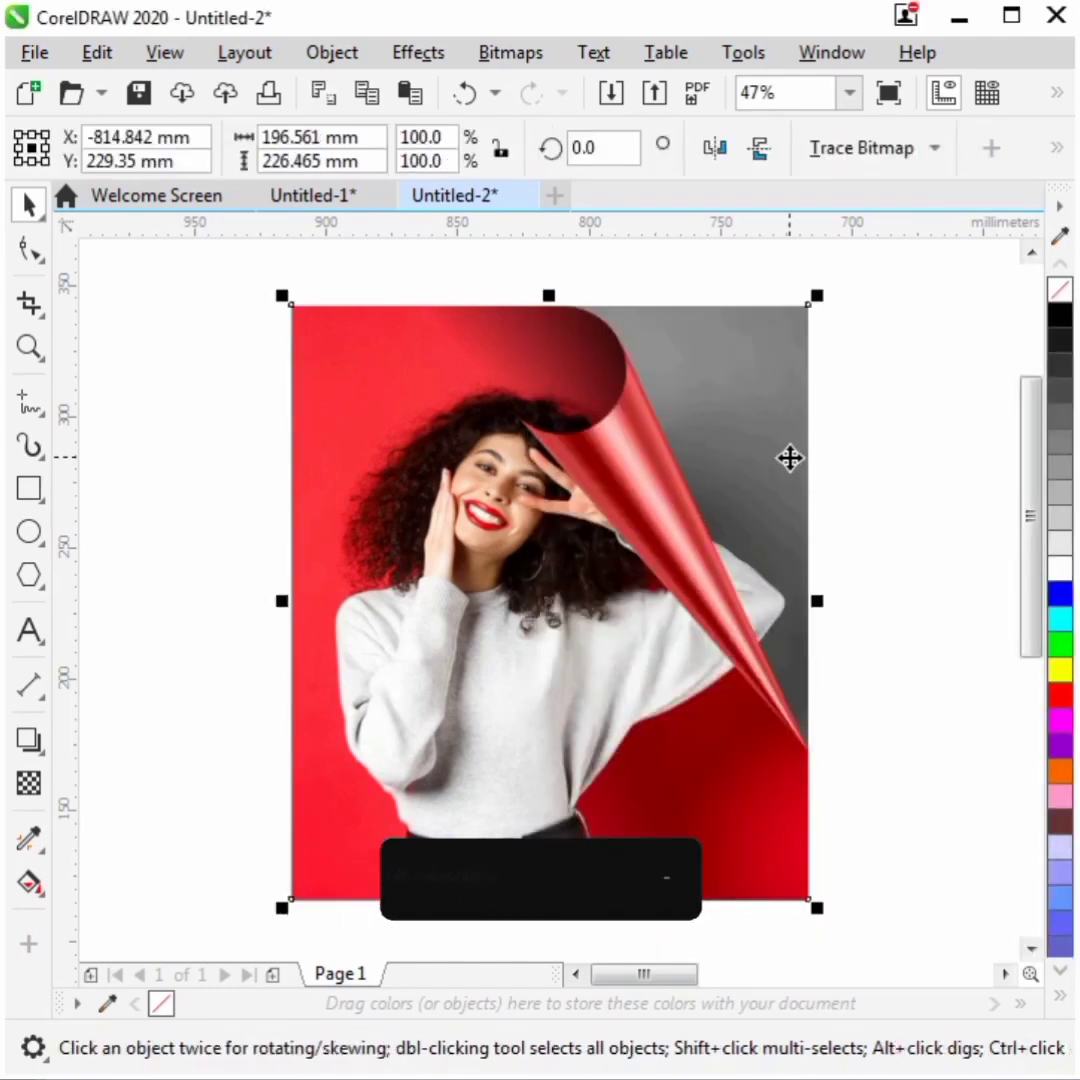
pyautogui.click(897, 393)
pyautogui.click(650, 462)
pyautogui.hotkey('ctrl', 'pagedown')
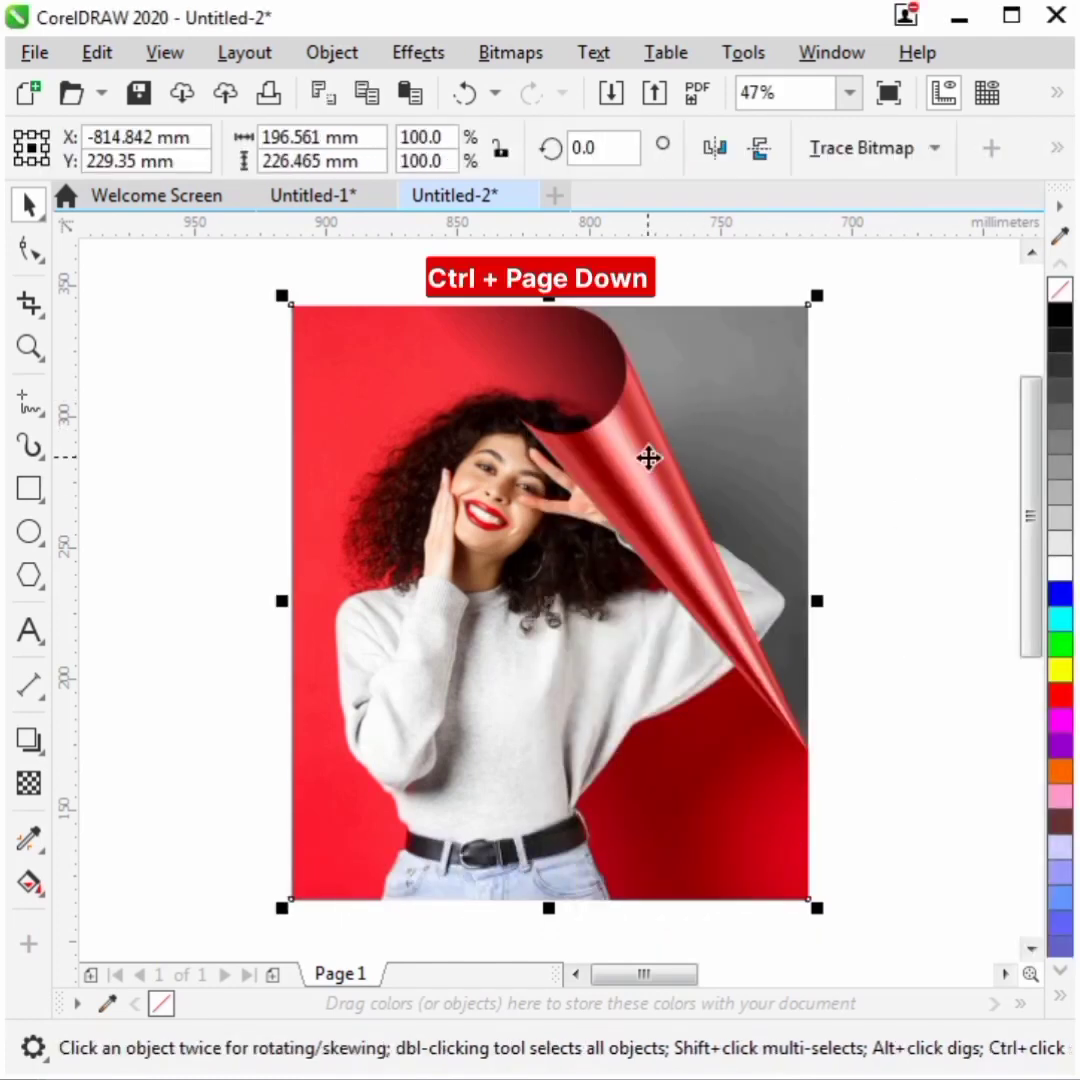
pyautogui.click(851, 451)
pyautogui.click(312, 880)
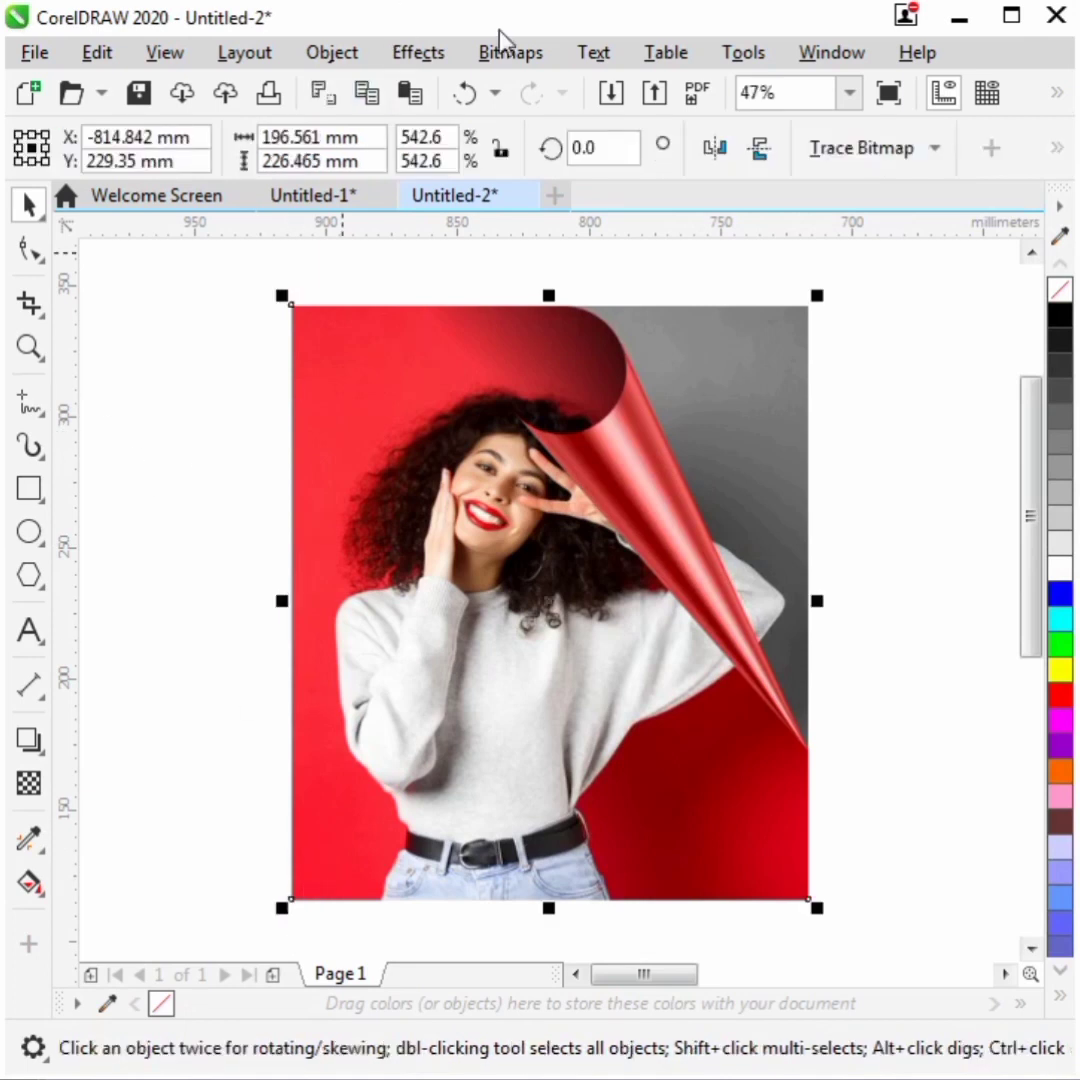
# - Apply a second Page Curl to the photo's bottom-left corner with a red curl colour
pyautogui.click(432, 56)
pyautogui.moveTo(455, 133)
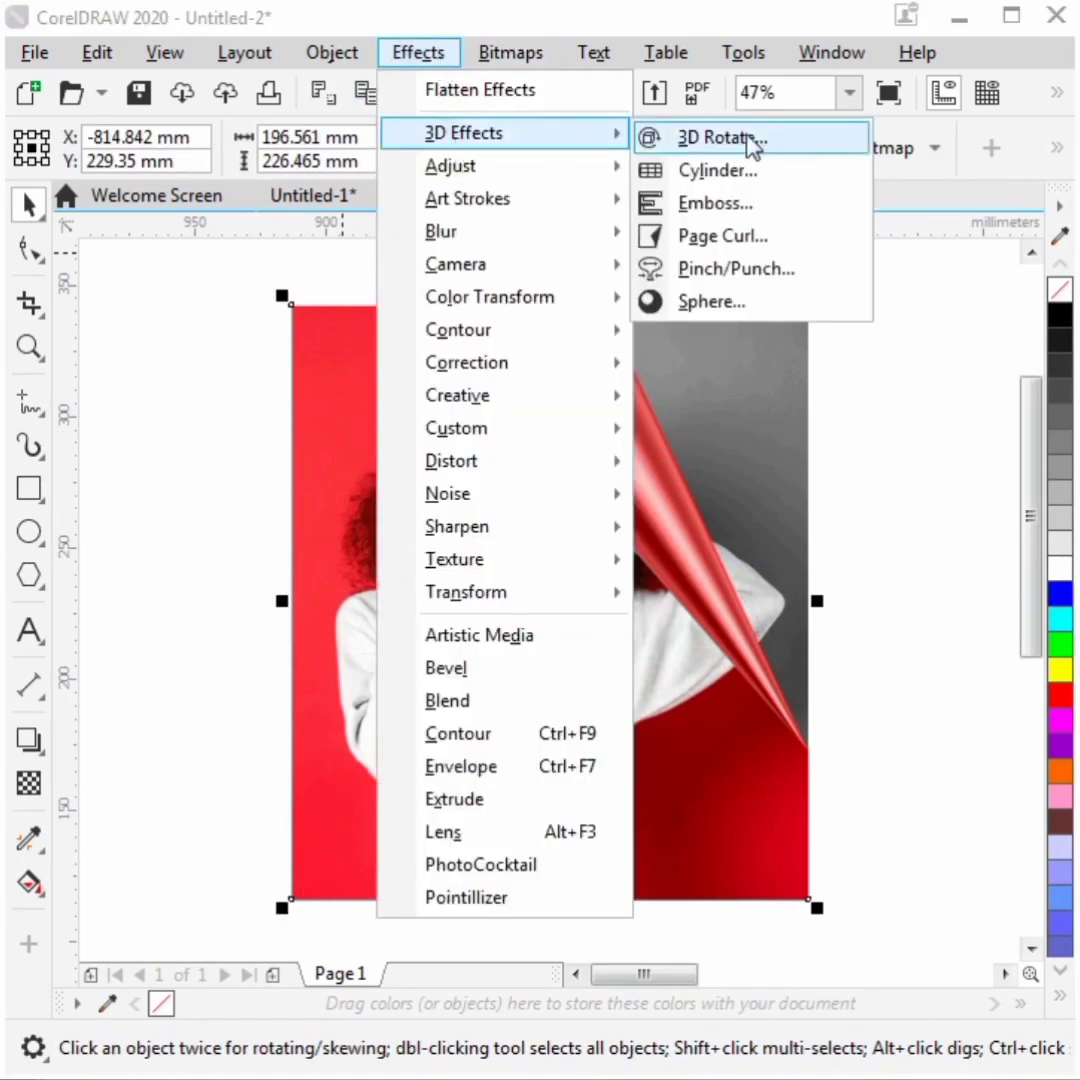
pyautogui.click(745, 238)
pyautogui.moveTo(560, 233); pyautogui.dragTo(685, 232)
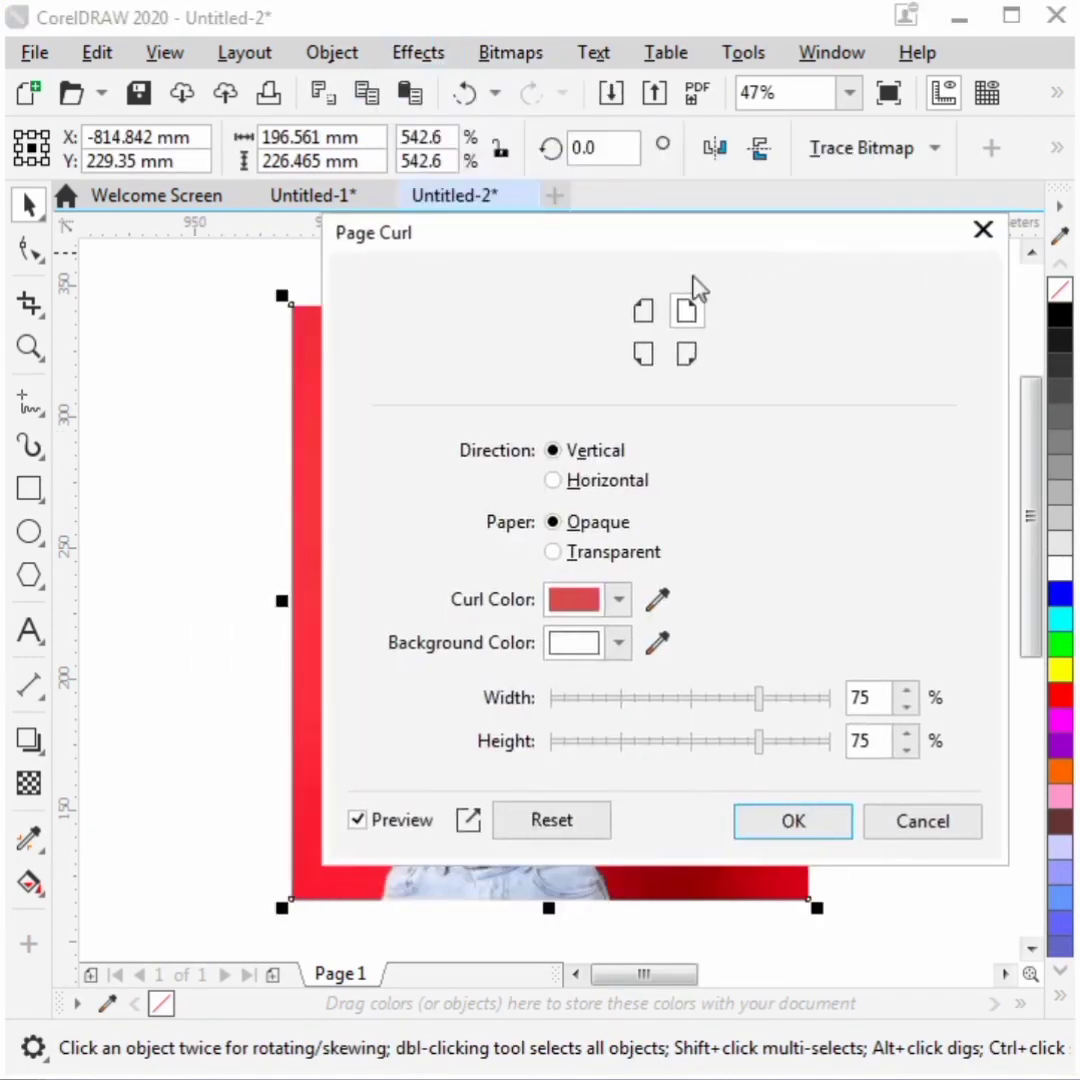
pyautogui.click(642, 355)
pyautogui.moveTo(620, 255); pyautogui.dragTo(855, 275)
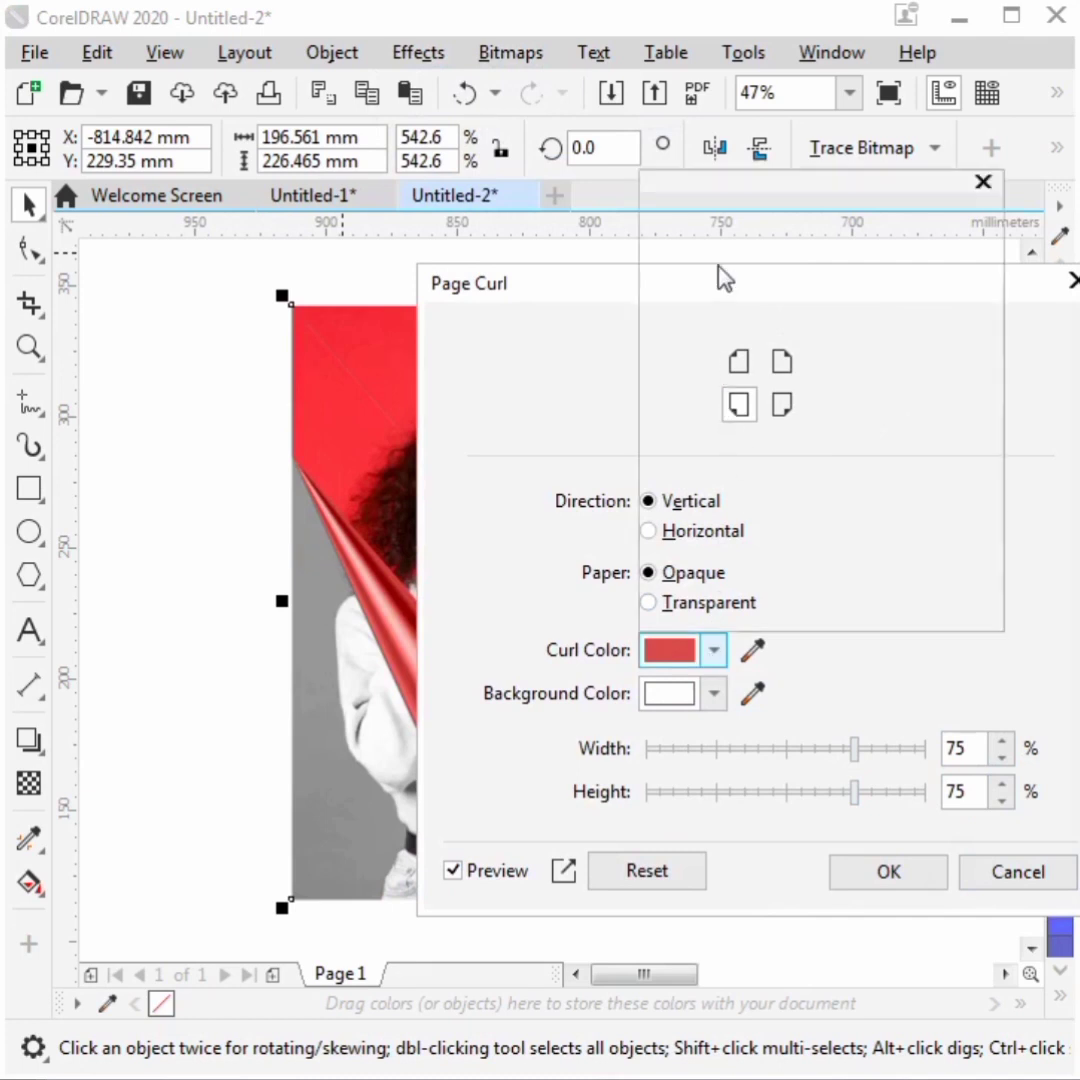
pyautogui.moveTo(840, 345)
pyautogui.mouseDown()
pyautogui.moveTo(838, 332)
pyautogui.moveTo(837, 350)
pyautogui.mouseUp()
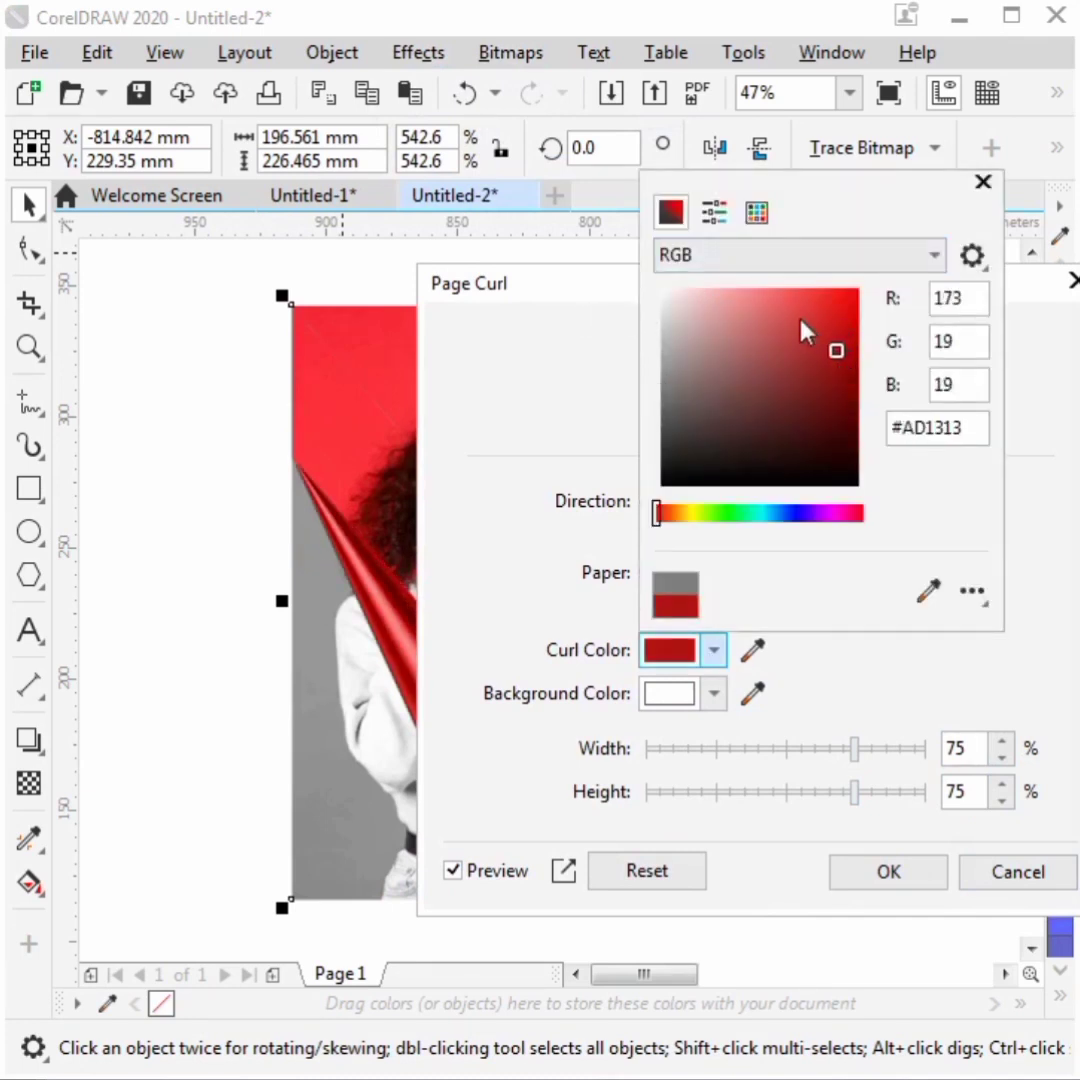
pyautogui.click(800, 318)
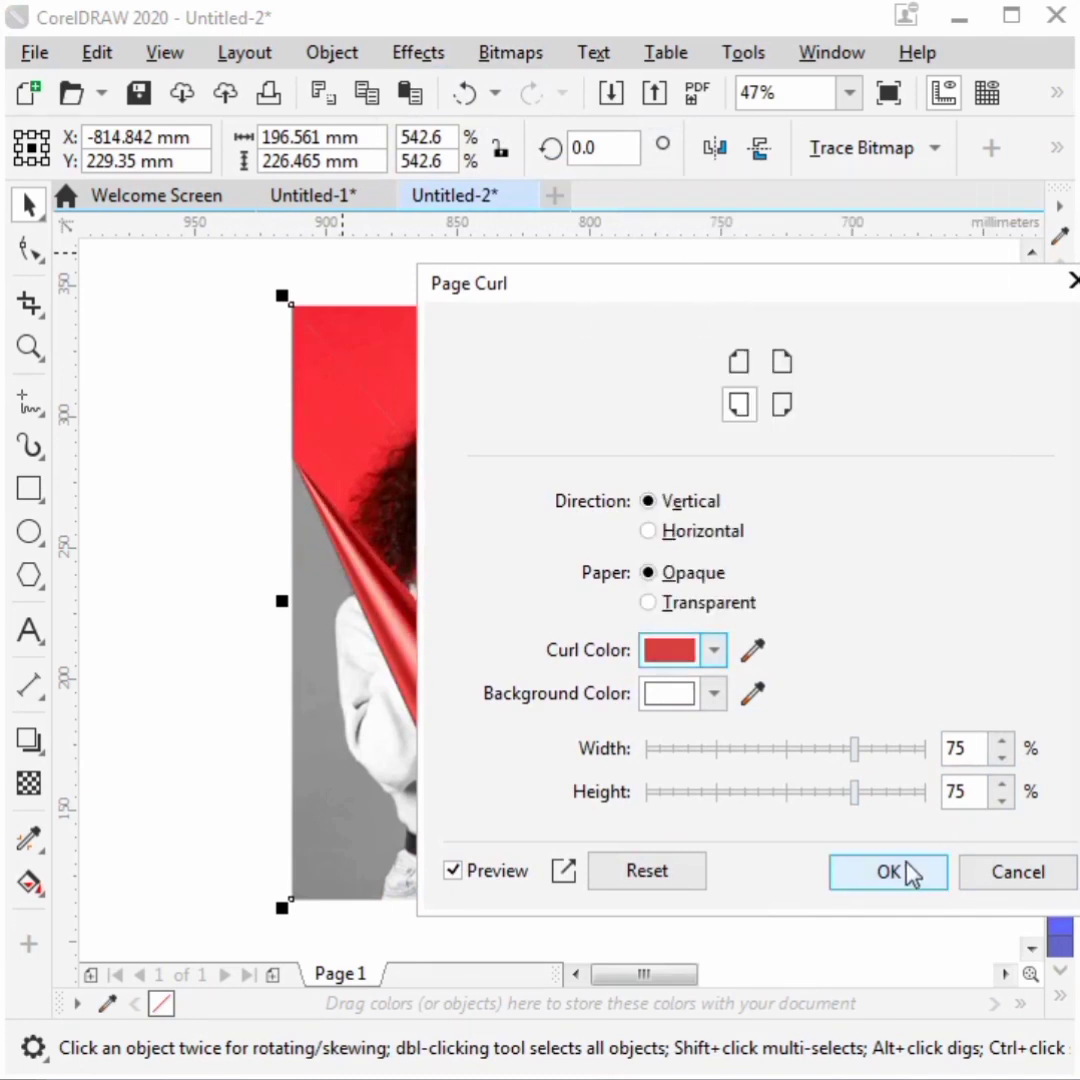
pyautogui.click(905, 870)
pyautogui.click(933, 466)
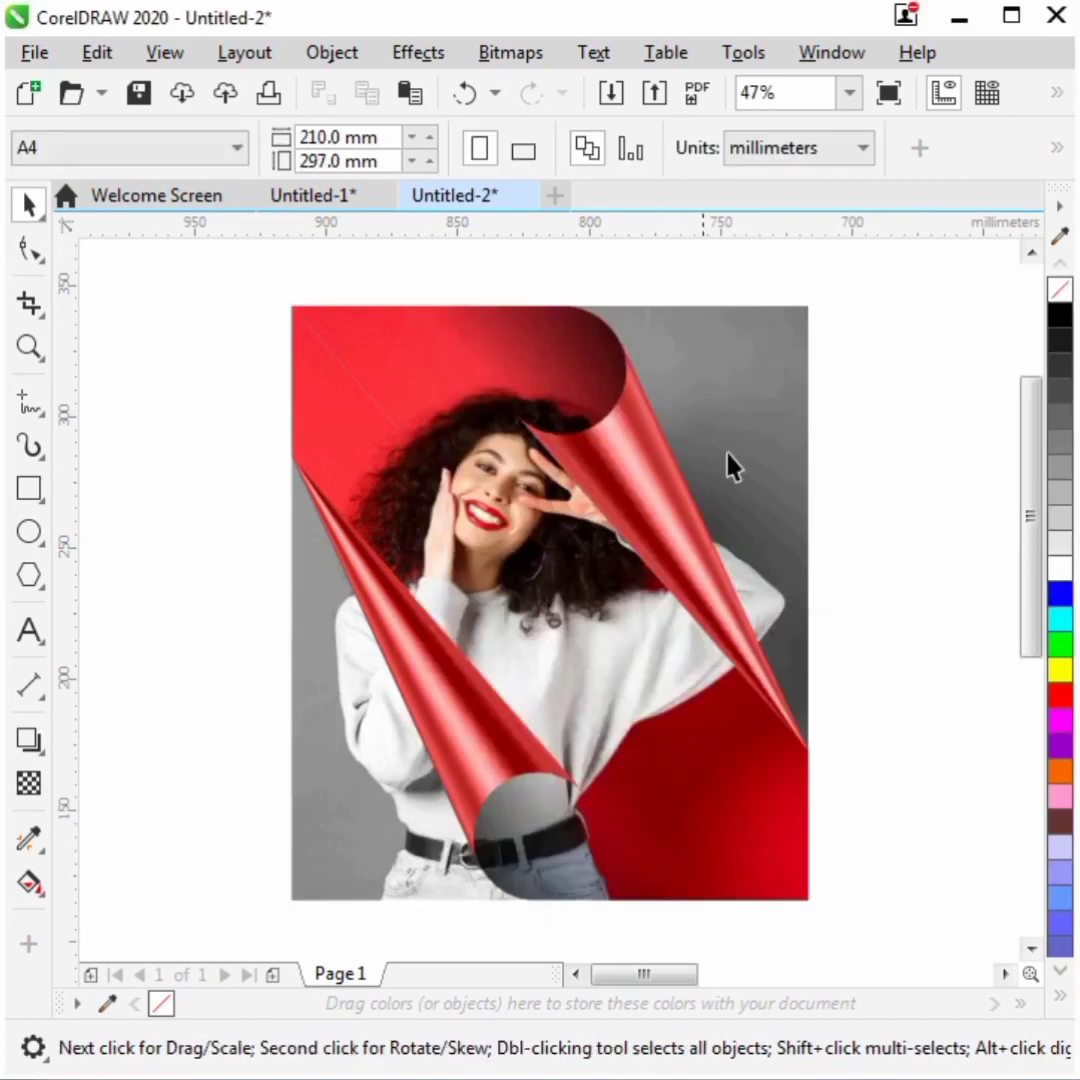
# - Select all the stacked photo objects and group them together
pyautogui.moveTo(200, 265); pyautogui.dragTo(872, 900)
pyautogui.hotkey('ctrl', 'g')
pyautogui.press('F4')
pyautogui.click(923, 599)
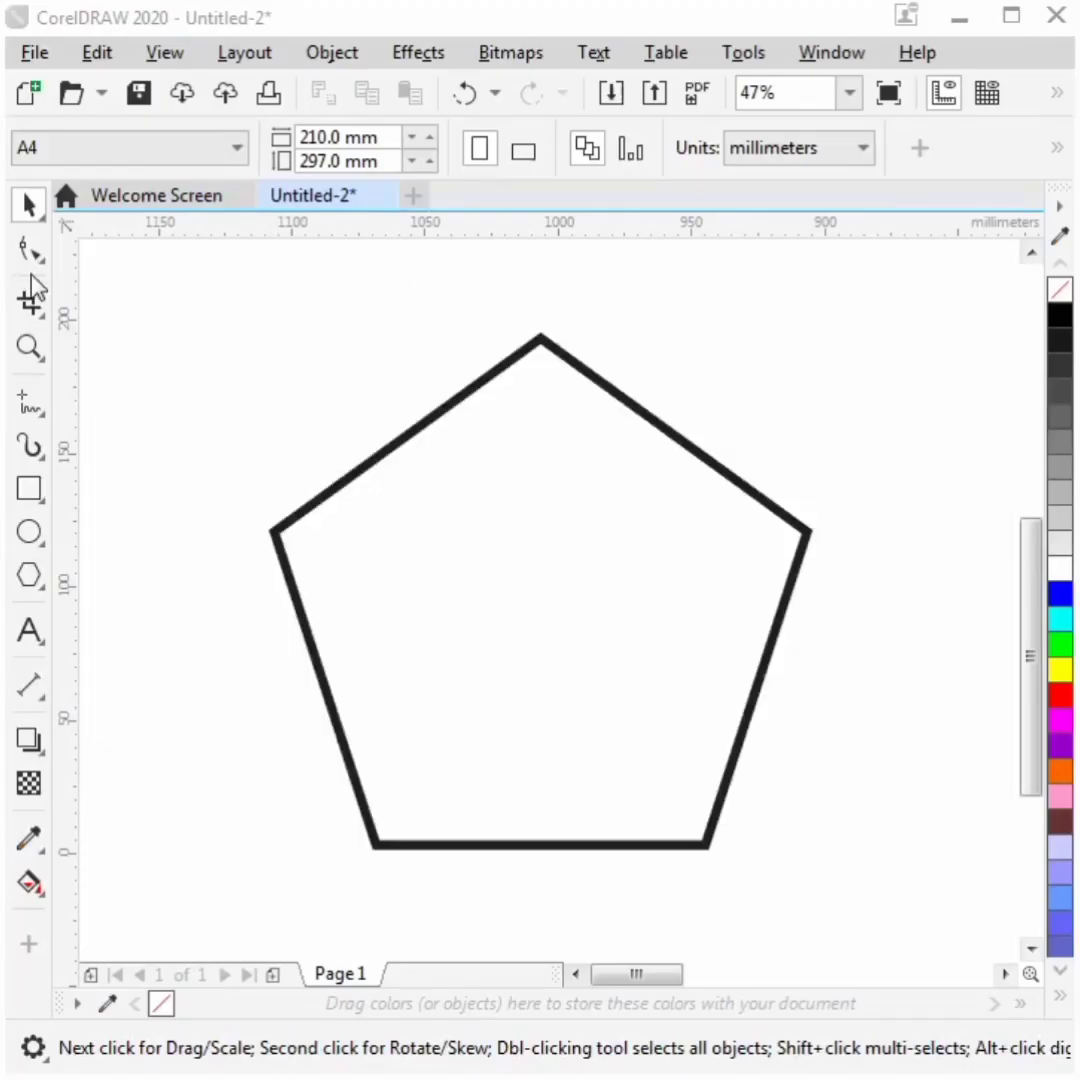
# - Try rounding the pentagon's top corner by adding nodes and converting segments to curves with the Shape tool, then undo it
pyautogui.click(29, 248)
pyautogui.click(588, 388)
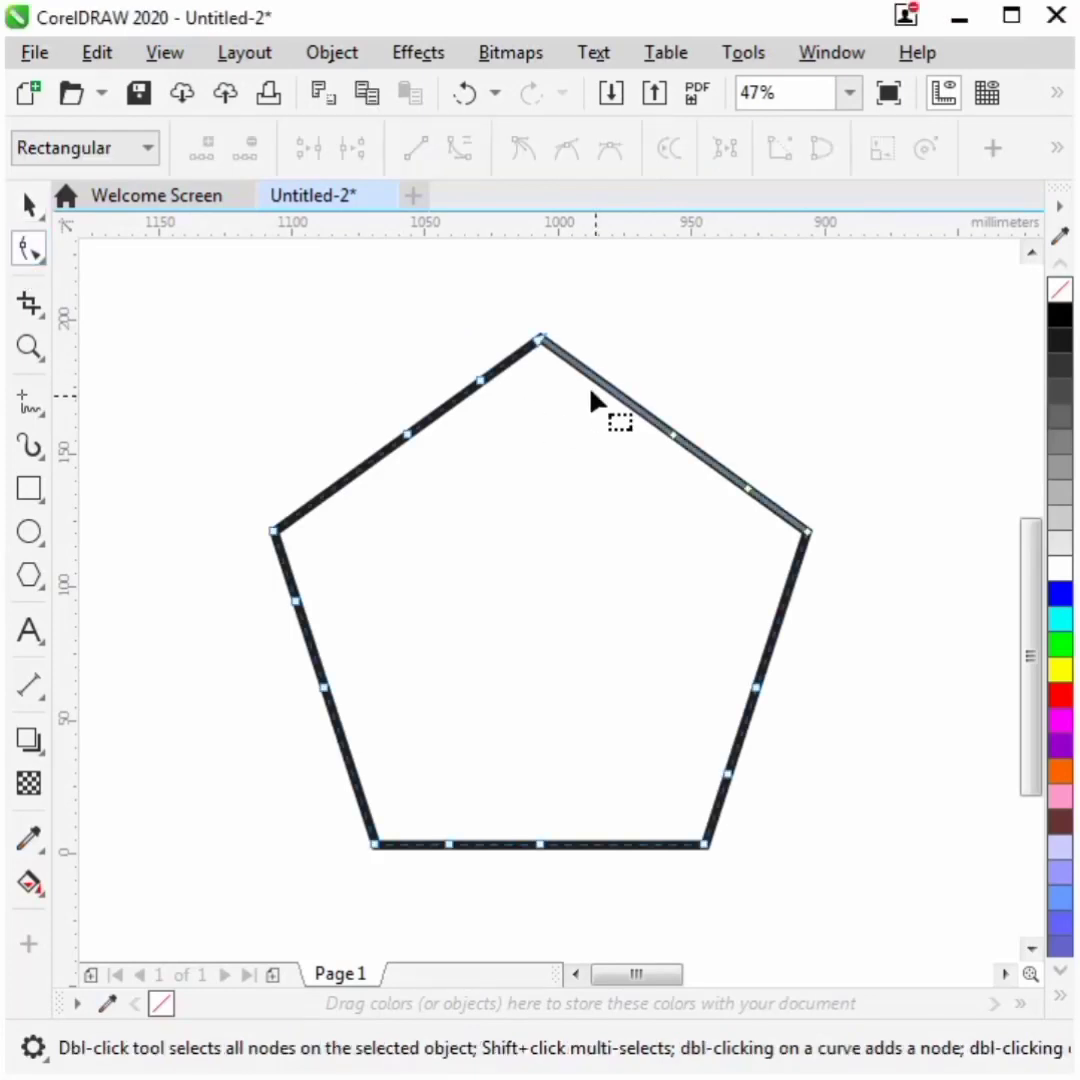
pyautogui.click(205, 150)
pyautogui.click(479, 381)
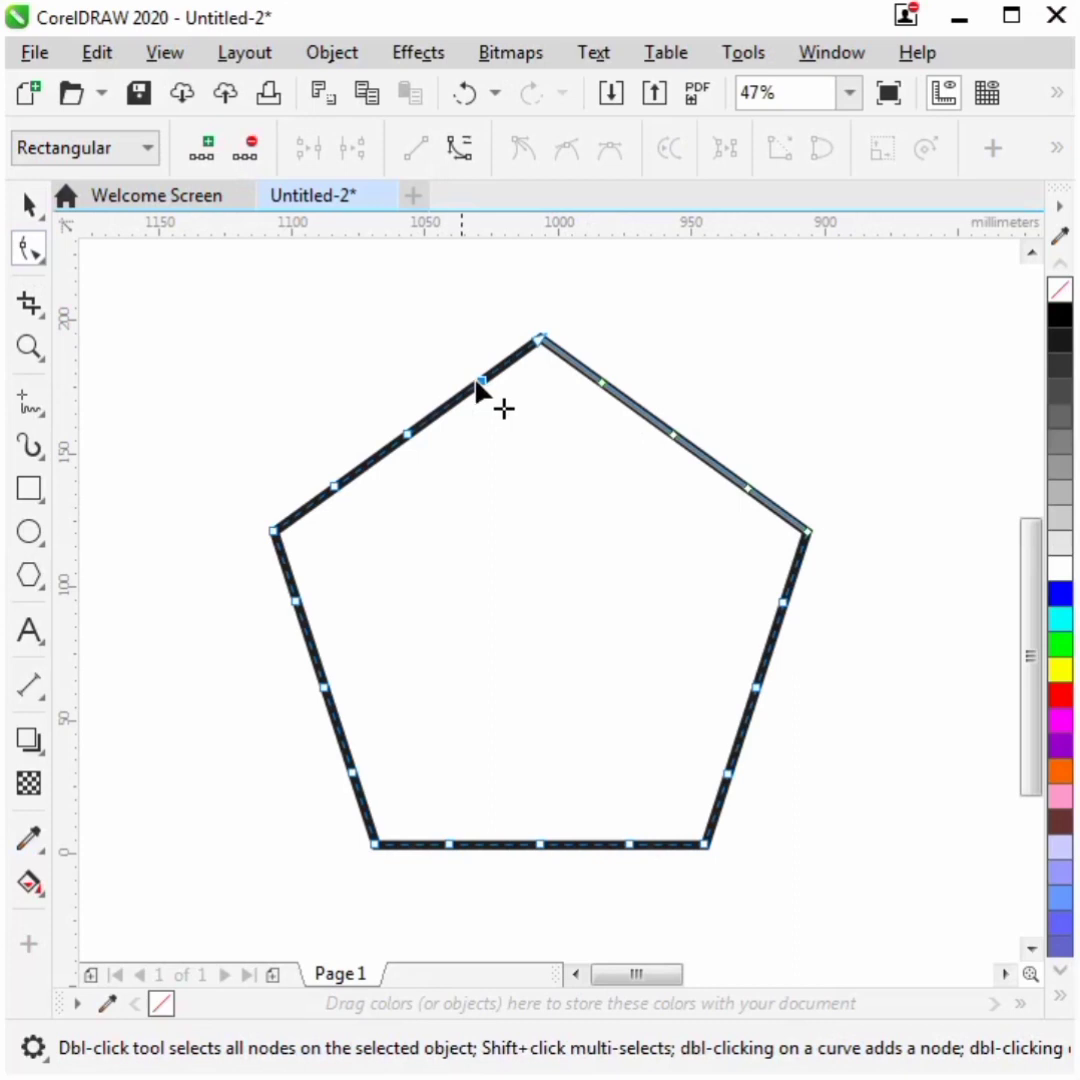
pyautogui.click(205, 150)
pyautogui.moveTo(550, 343); pyautogui.dragTo(542, 381)
pyautogui.click(537, 384)
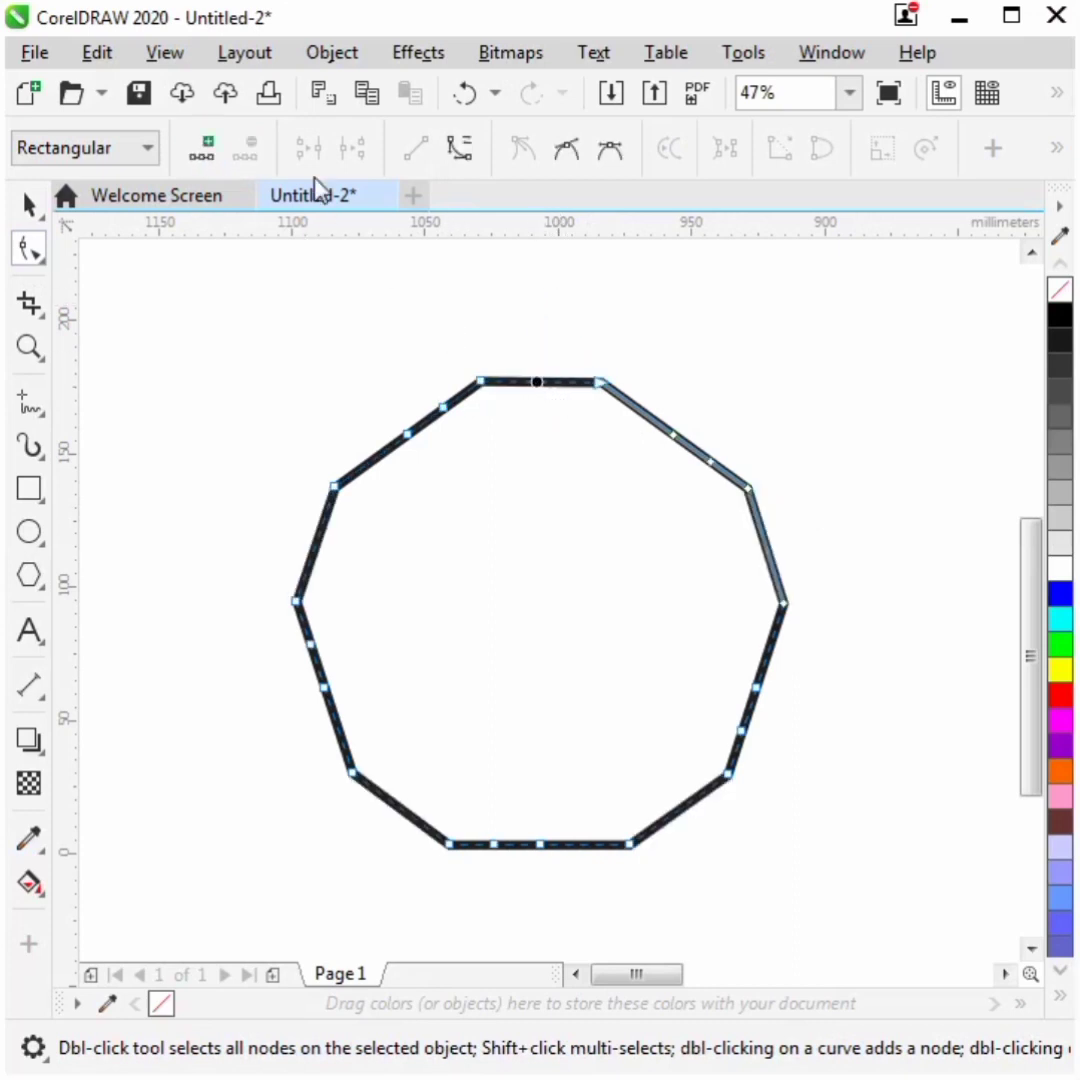
pyautogui.click(456, 155)
pyautogui.moveTo(543, 393); pyautogui.dragTo(556, 358)
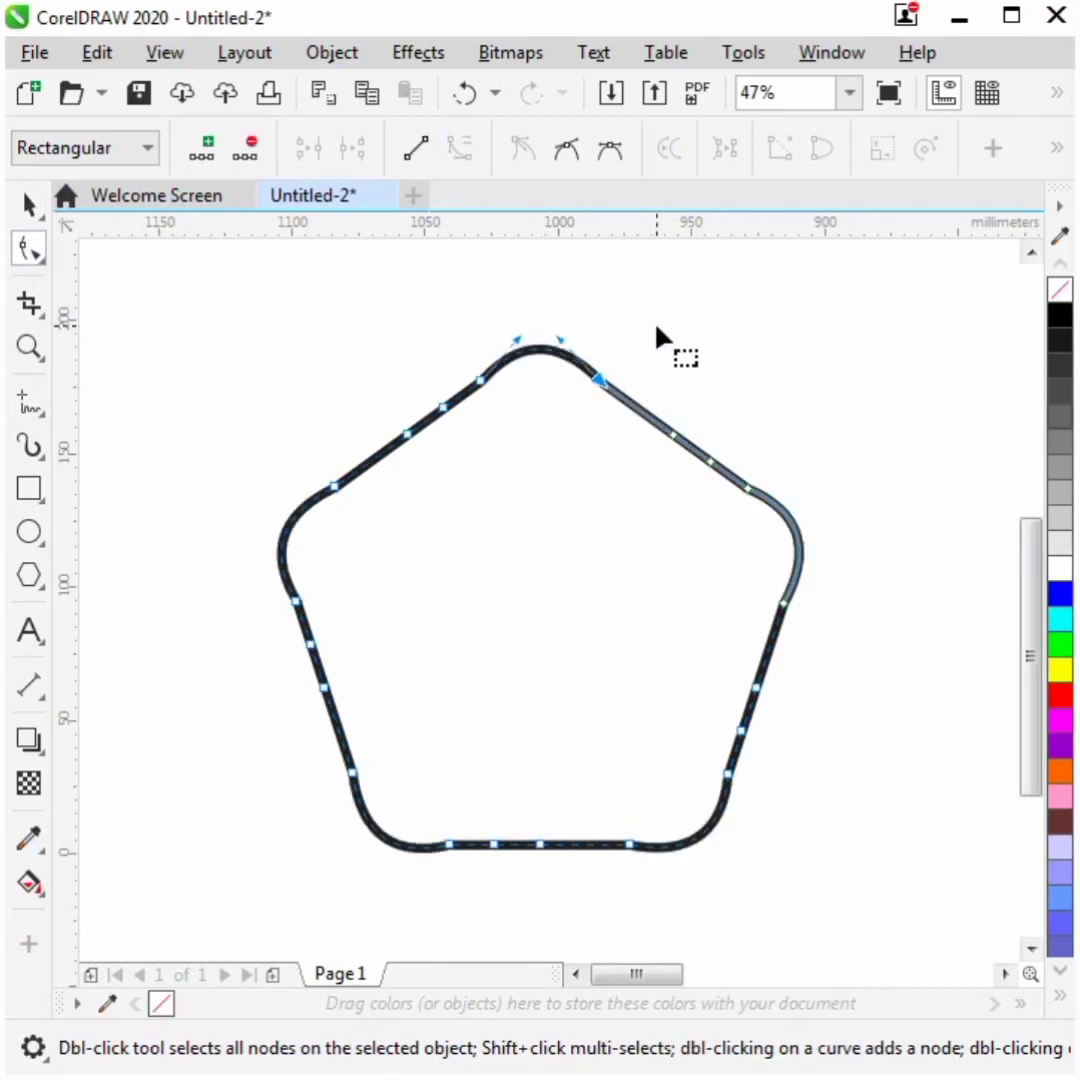
pyautogui.press('space')
pyautogui.click(812, 369)
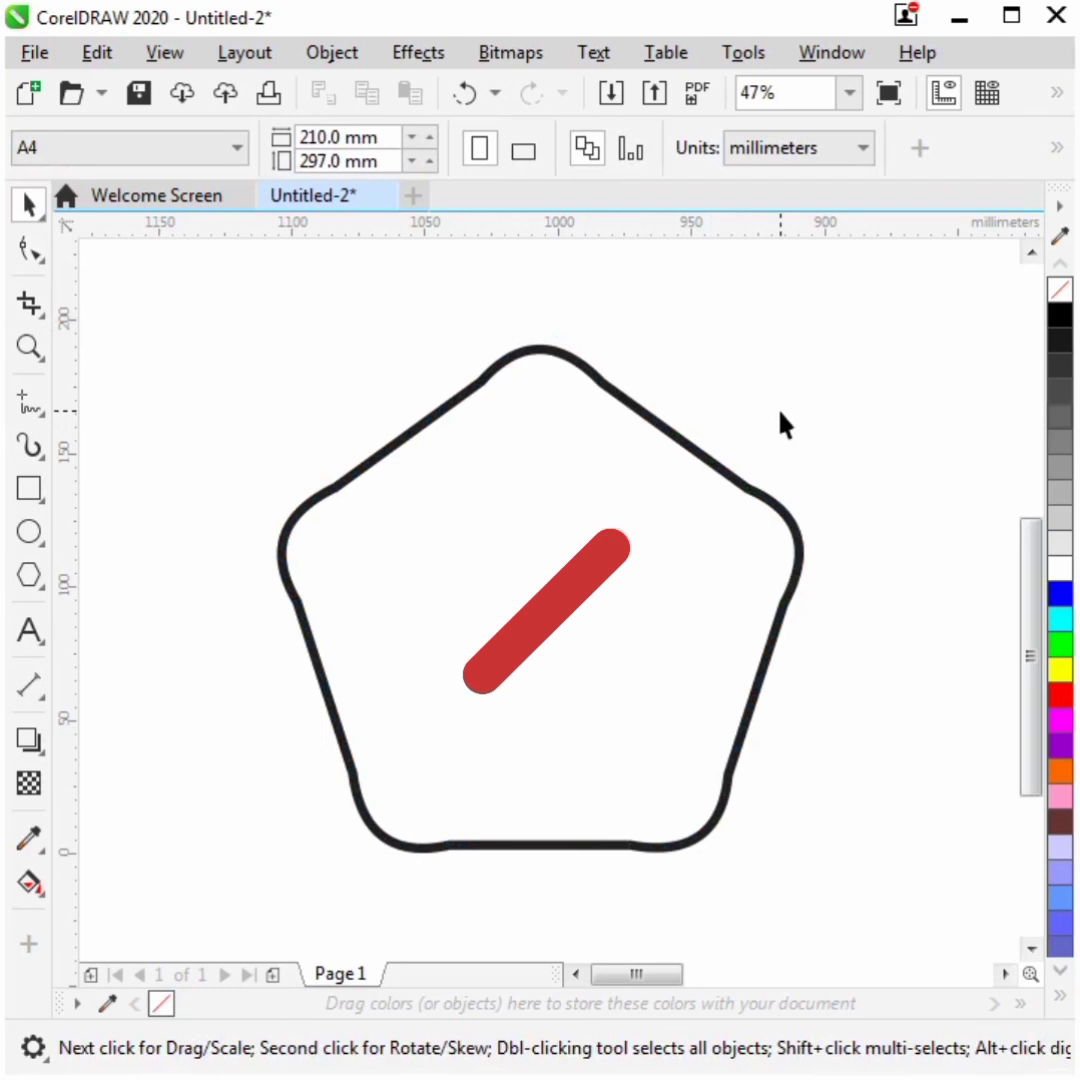
pyautogui.hotkey('ctrl', 'z')
# - Open the Corners docker with the pentagon selected
pyautogui.click(710, 548)
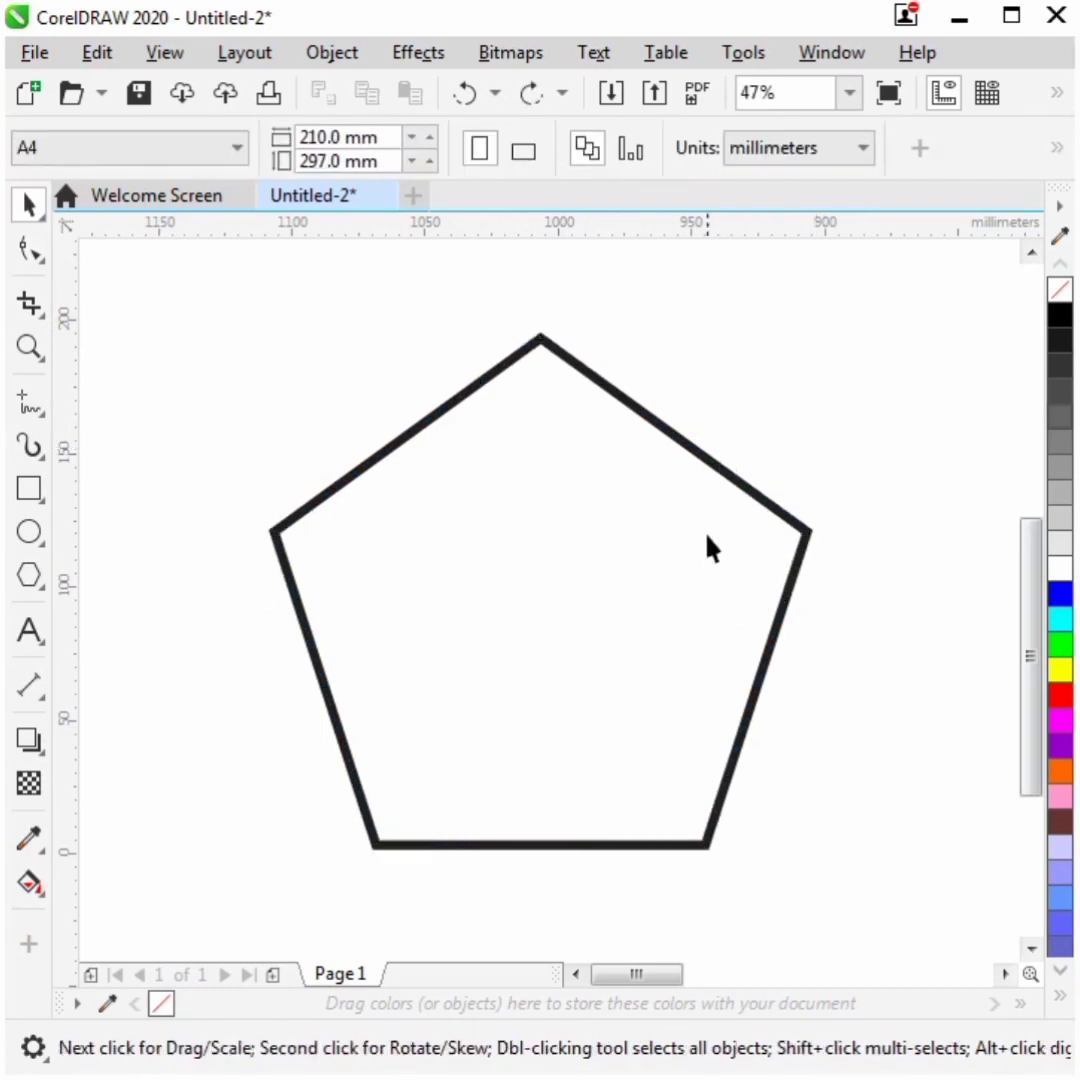
pyautogui.click(710, 477)
pyautogui.click(814, 60)
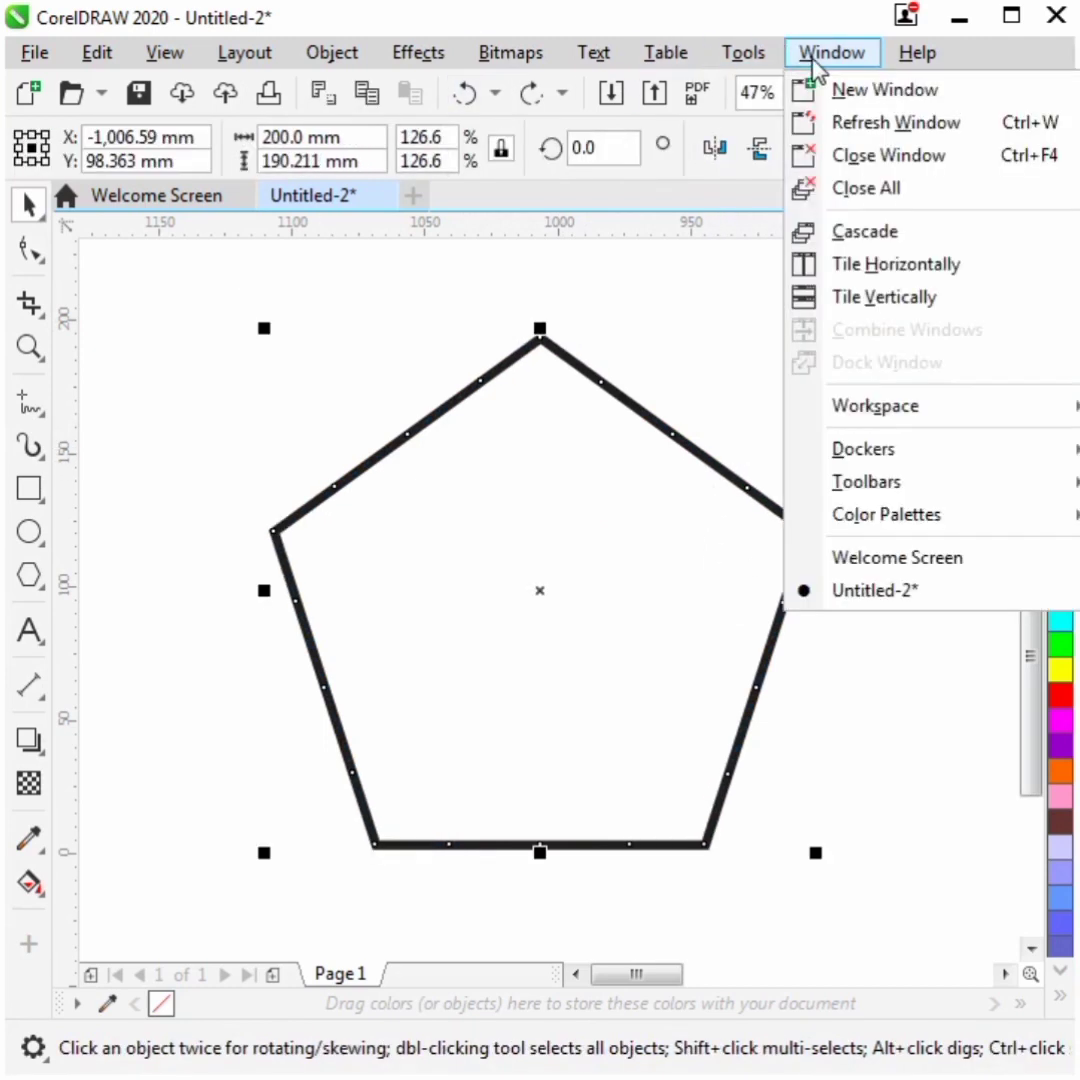
pyautogui.moveTo(849, 451)
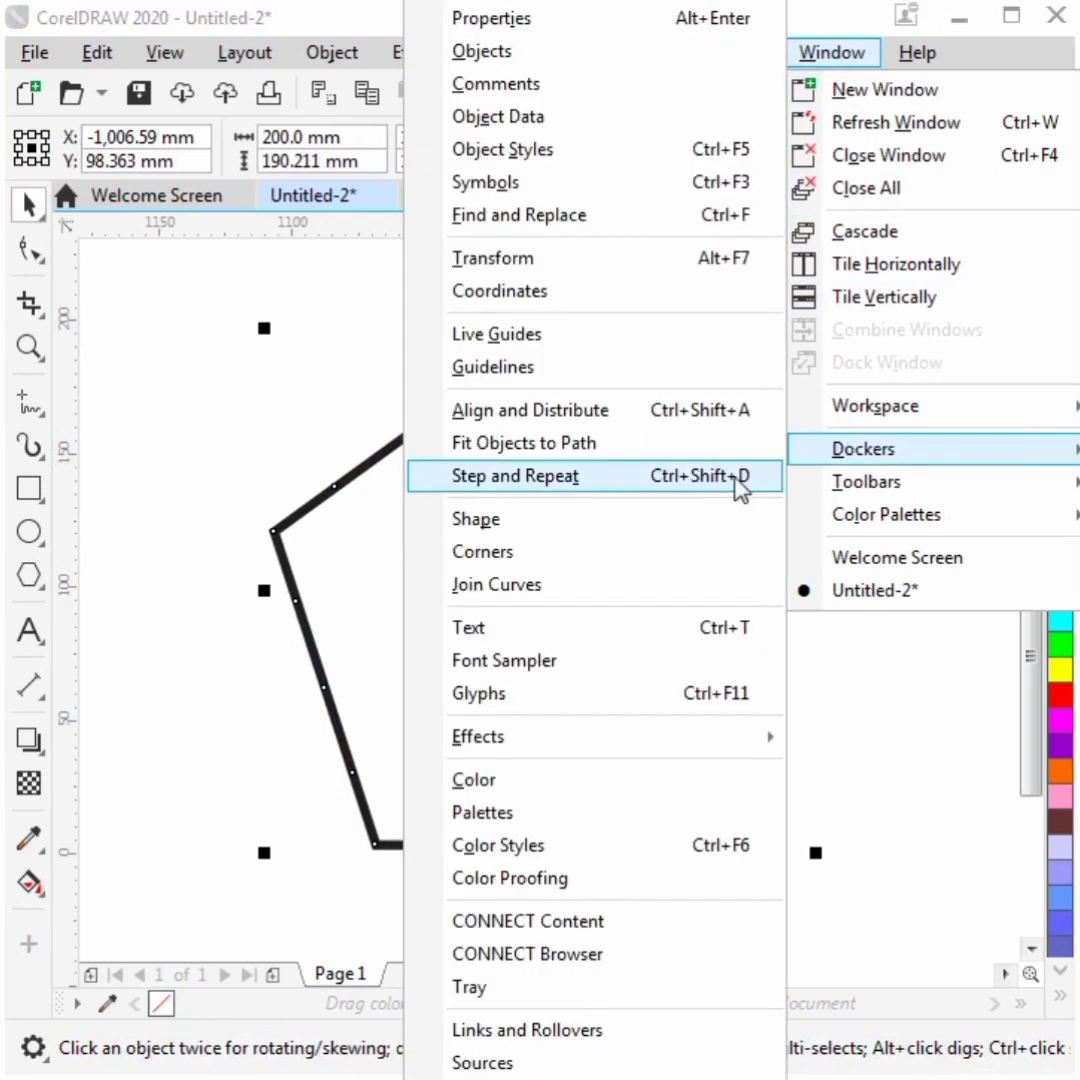
pyautogui.click(530, 553)
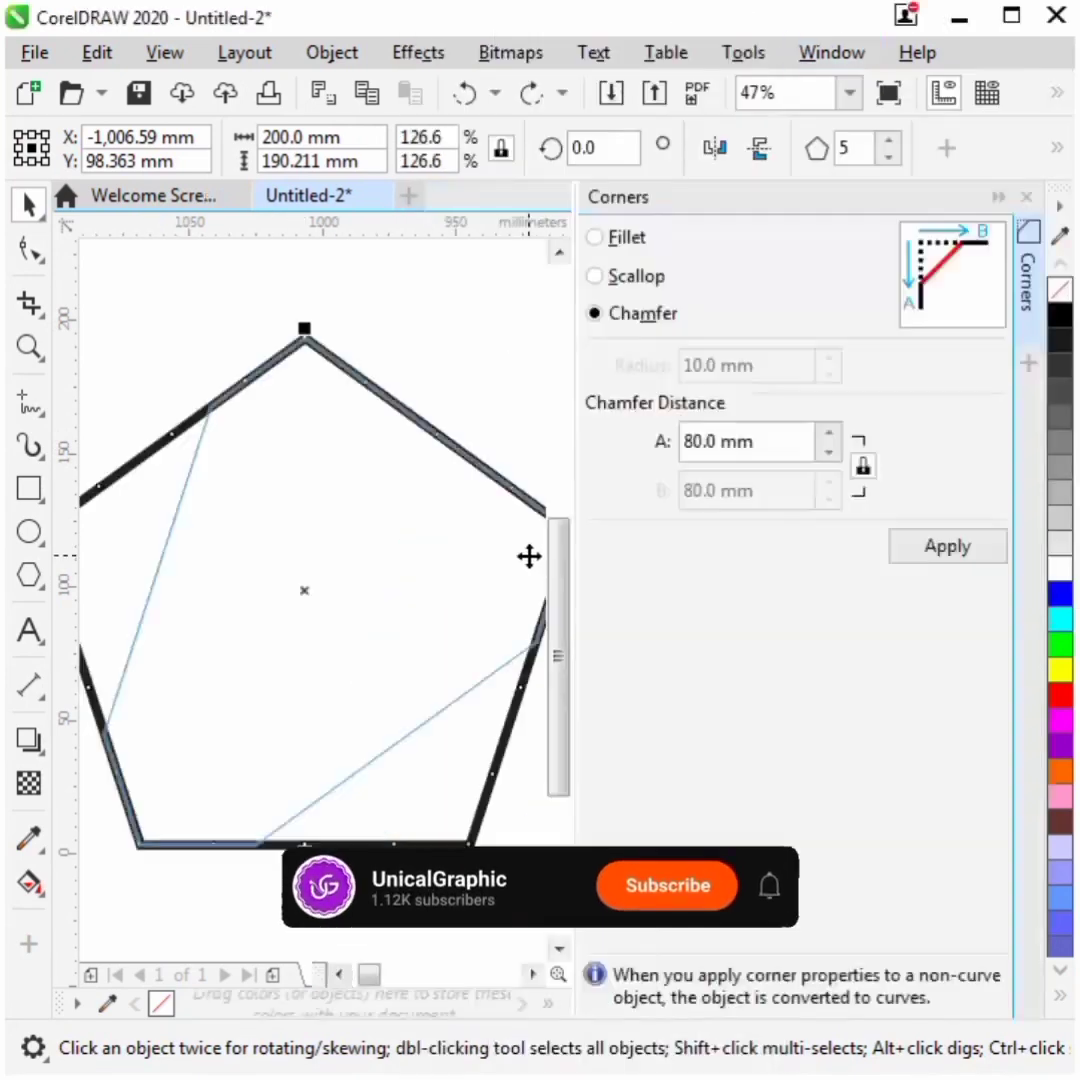
# - Preview a 10 mm chamfer distance on the pentagon's corners
pyautogui.click(764, 441)
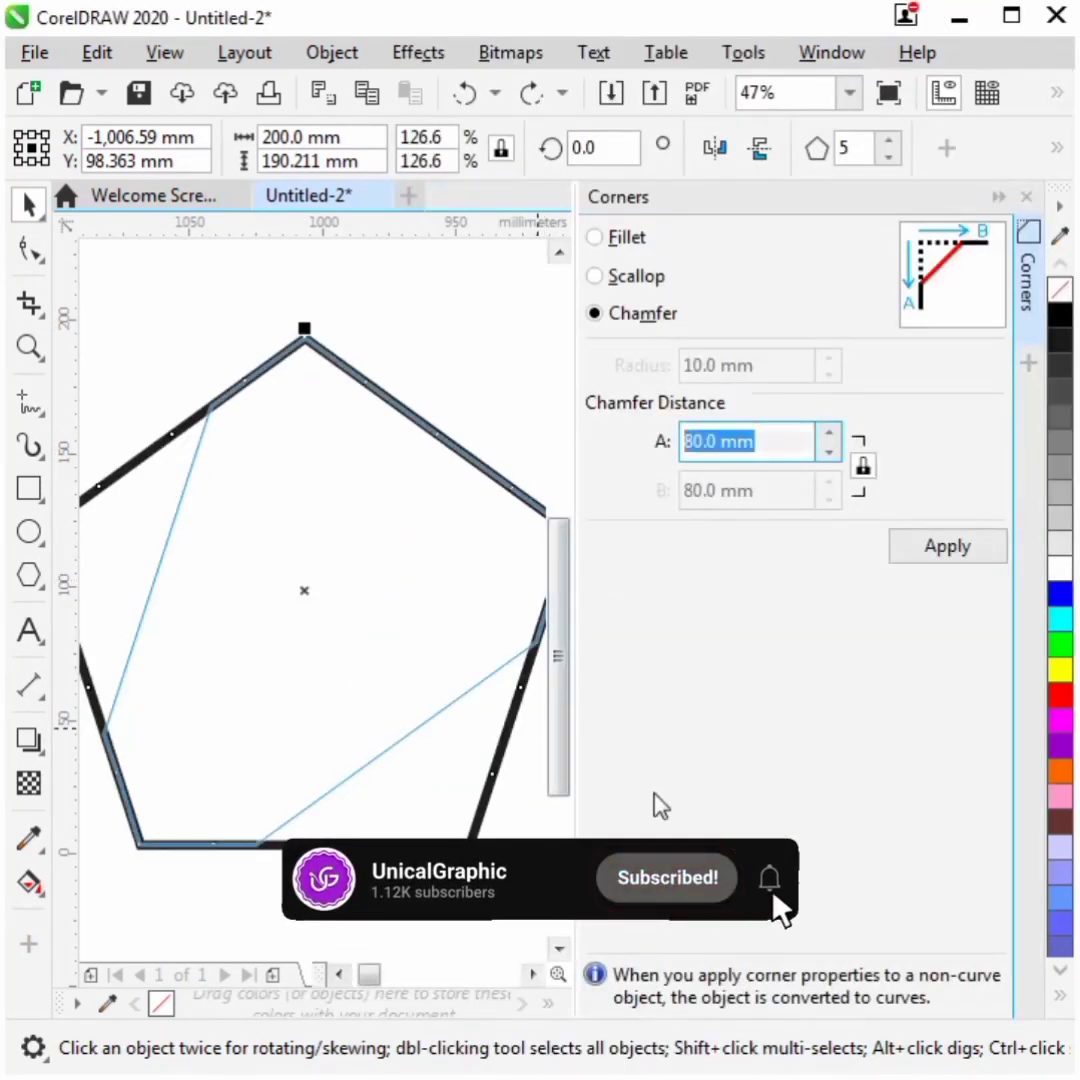
pyautogui.write('10')
pyautogui.press('Return')
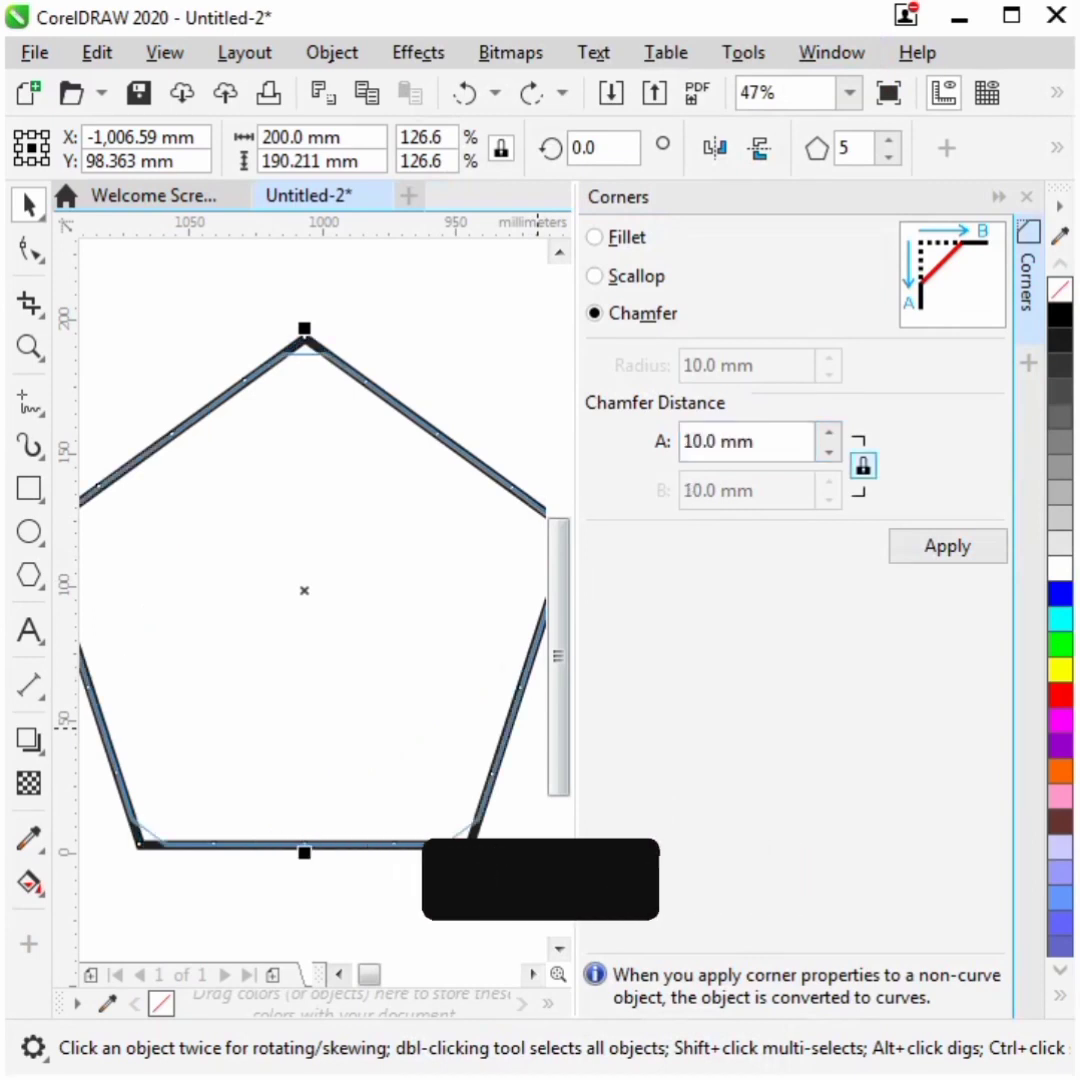
# - Apply a Fillet with a 20 mm radius to the pentagon's corners and close the Corners docker
pyautogui.click(596, 238)
pyautogui.moveTo(769, 370); pyautogui.dragTo(572, 397)
pyautogui.write('15')
pyautogui.press('Tab')
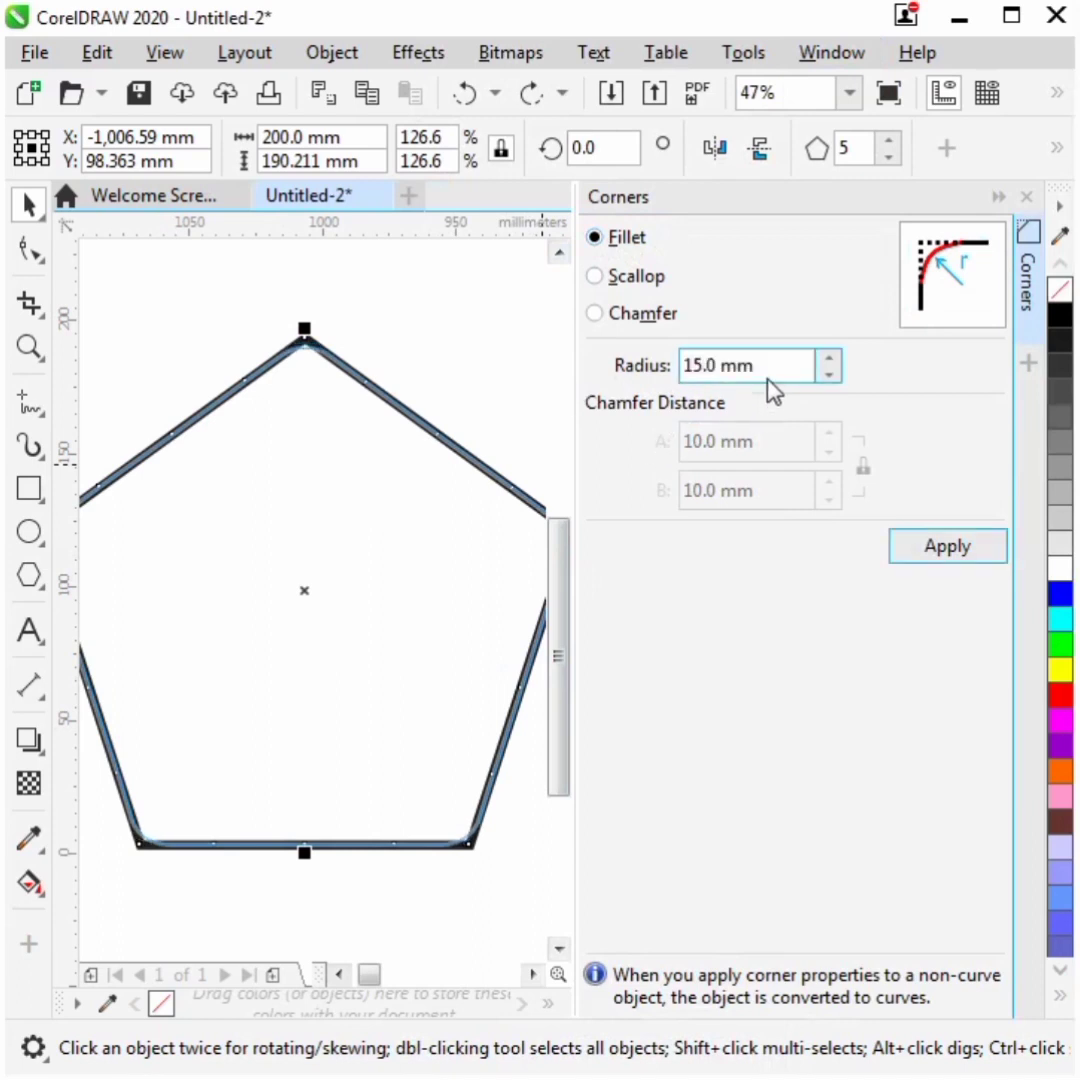
pyautogui.moveTo(767, 370); pyautogui.dragTo(553, 390)
pyautogui.press('Tab')
pyautogui.click(963, 551)
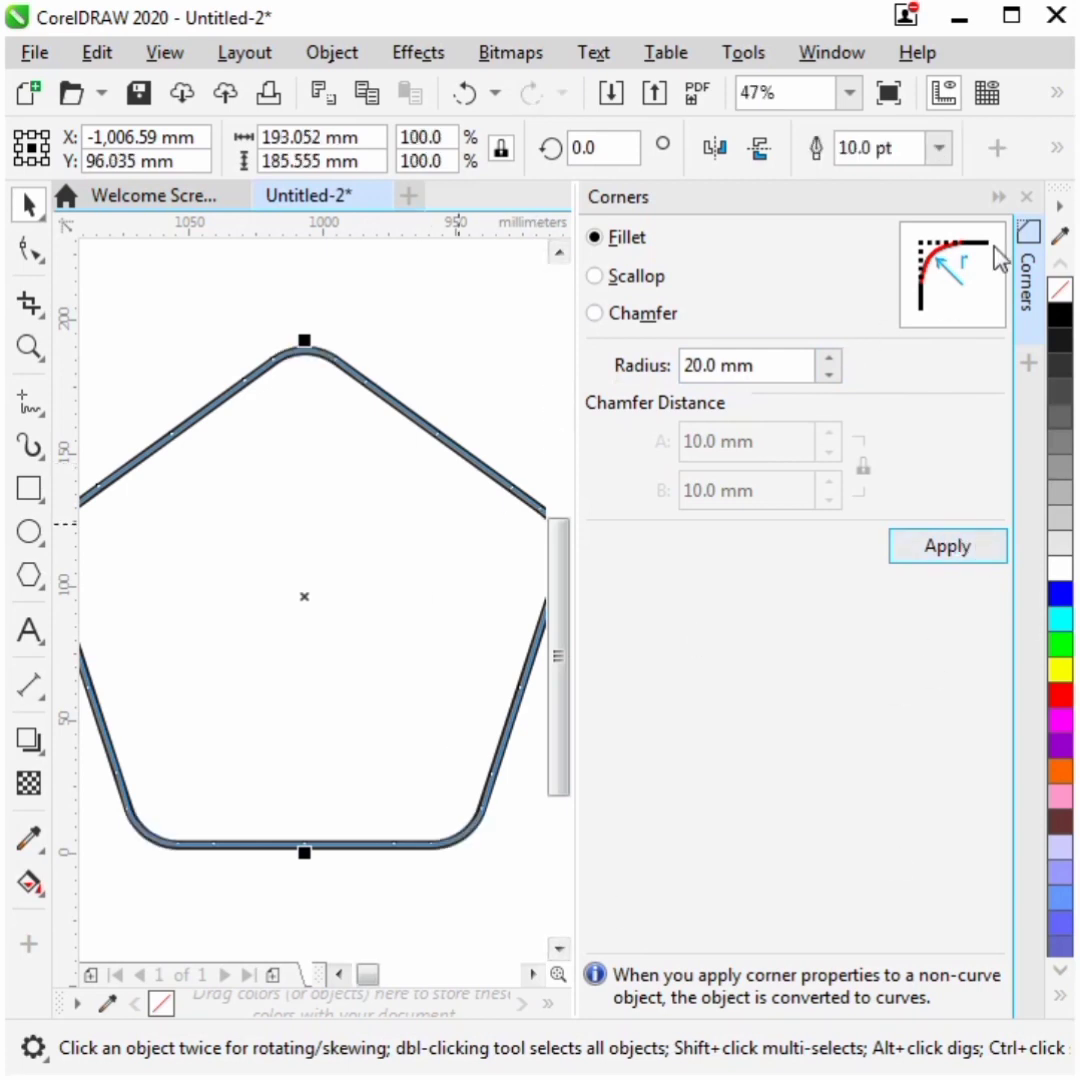
pyautogui.click(1025, 197)
pyautogui.click(750, 369)
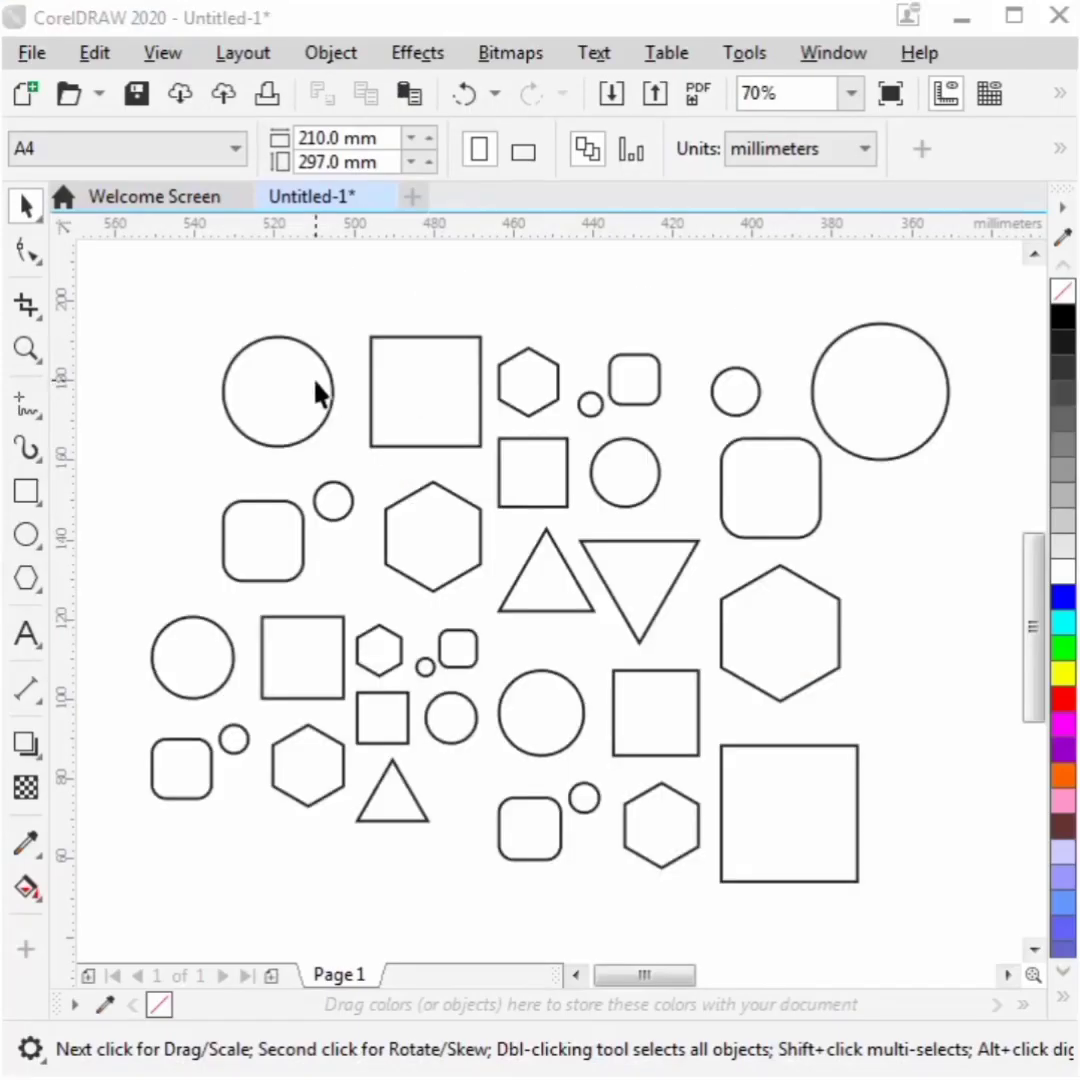
# - Select every circle in the shapes drawing one by one and fill them red
pyautogui.click(318, 392)
pyautogui.keyDown('shift'); pyautogui.click(588, 404); pyautogui.keyUp('shift')
pyautogui.keyDown('shift'); pyautogui.click(726, 405); pyautogui.keyUp('shift')
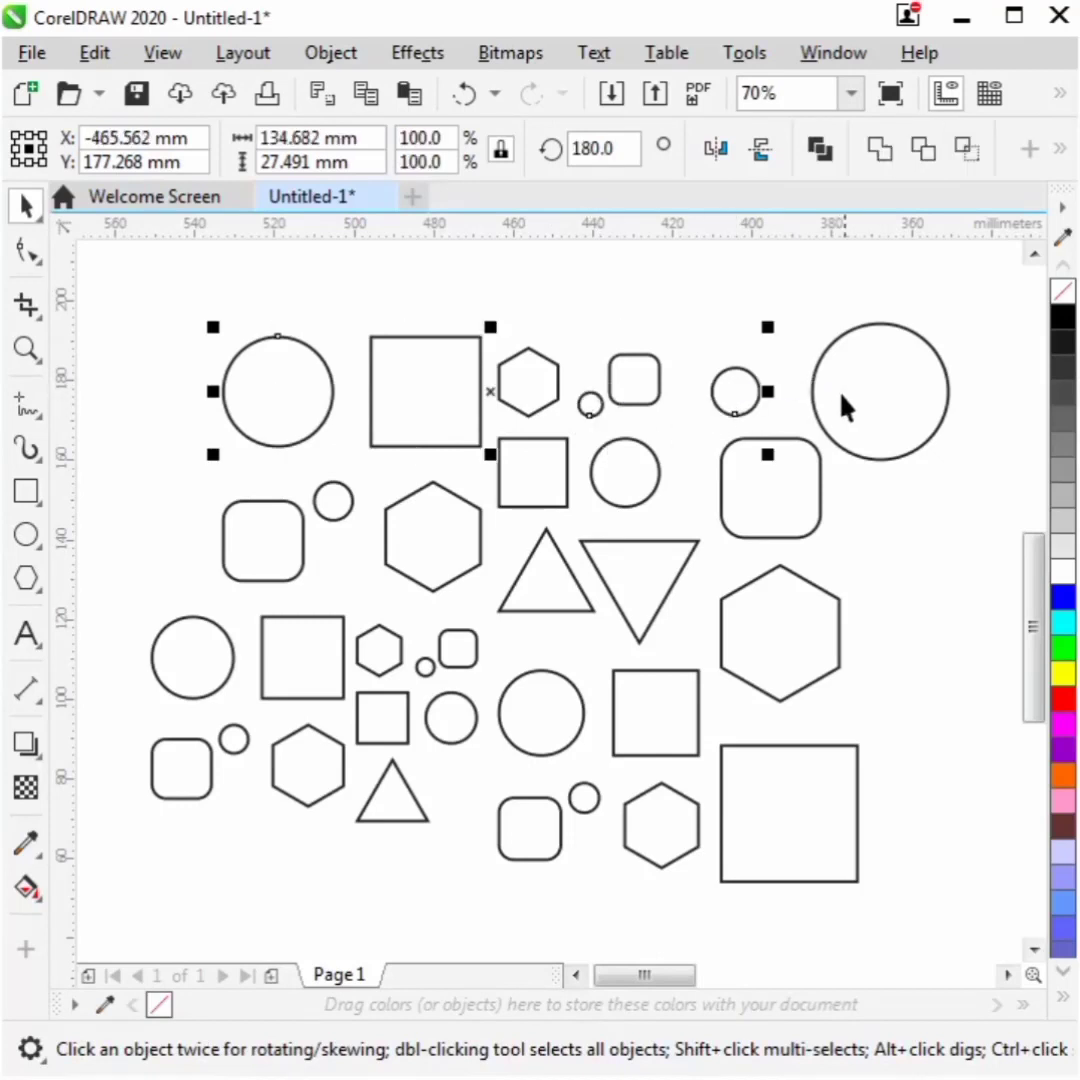
pyautogui.keyDown('shift'); pyautogui.click(836, 415); pyautogui.keyUp('shift')
pyautogui.keyDown('shift'); pyautogui.click(434, 676); pyautogui.keyUp('shift')
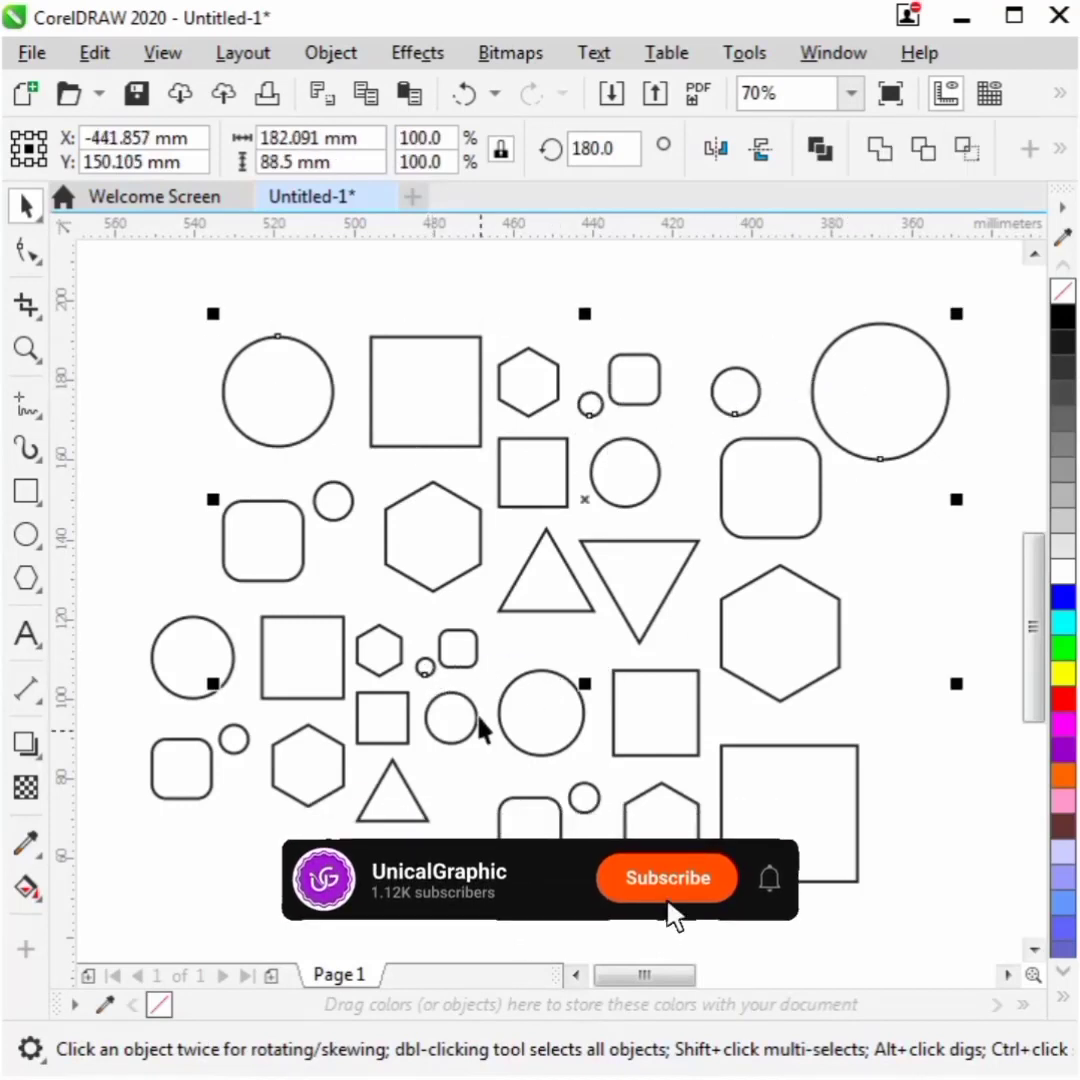
pyautogui.keyDown('shift'); pyautogui.click(241, 753); pyautogui.keyUp('shift')
pyautogui.keyDown('shift'); pyautogui.click(588, 805); pyautogui.keyUp('shift')
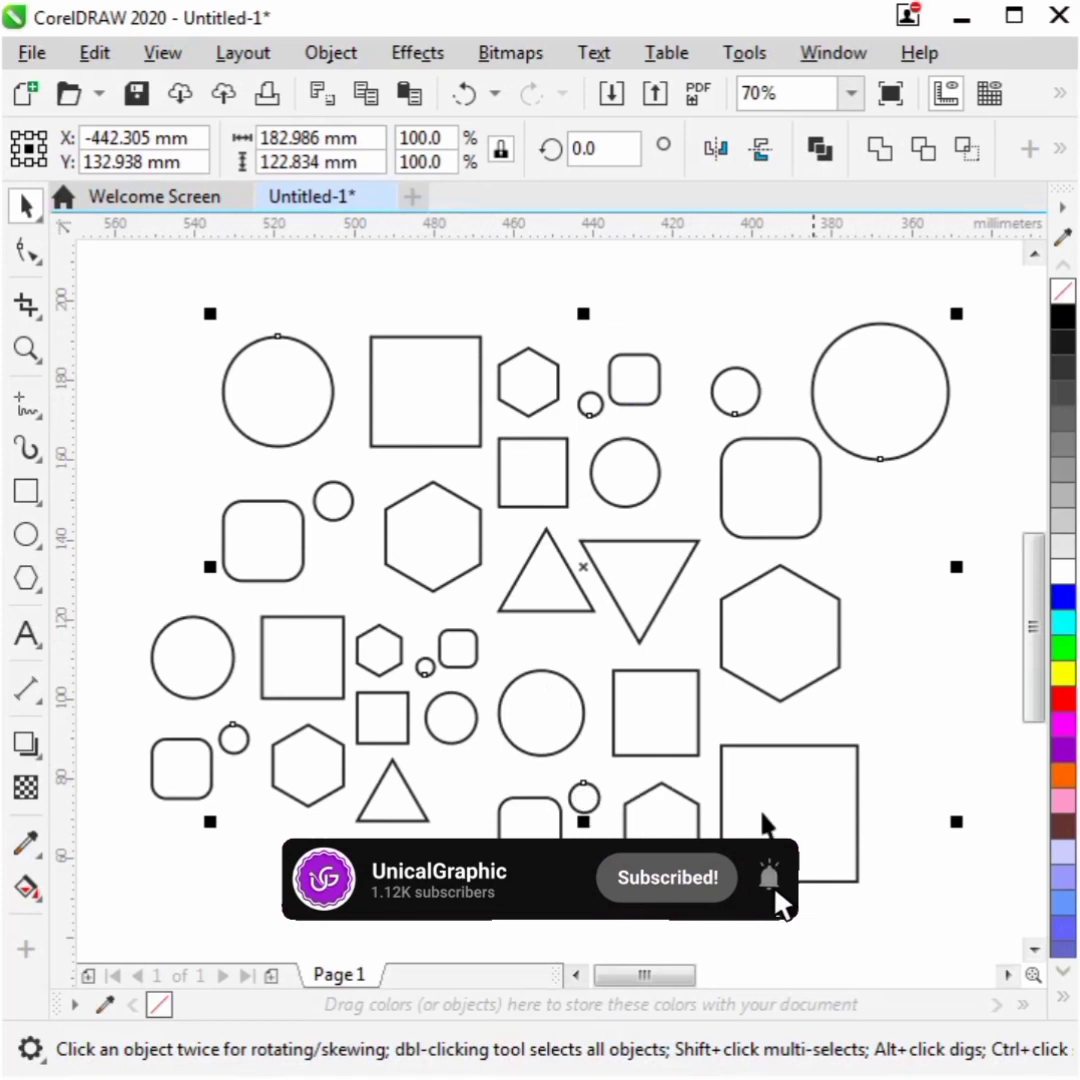
pyautogui.keyDown('shift'); pyautogui.click(643, 470); pyautogui.keyUp('shift')
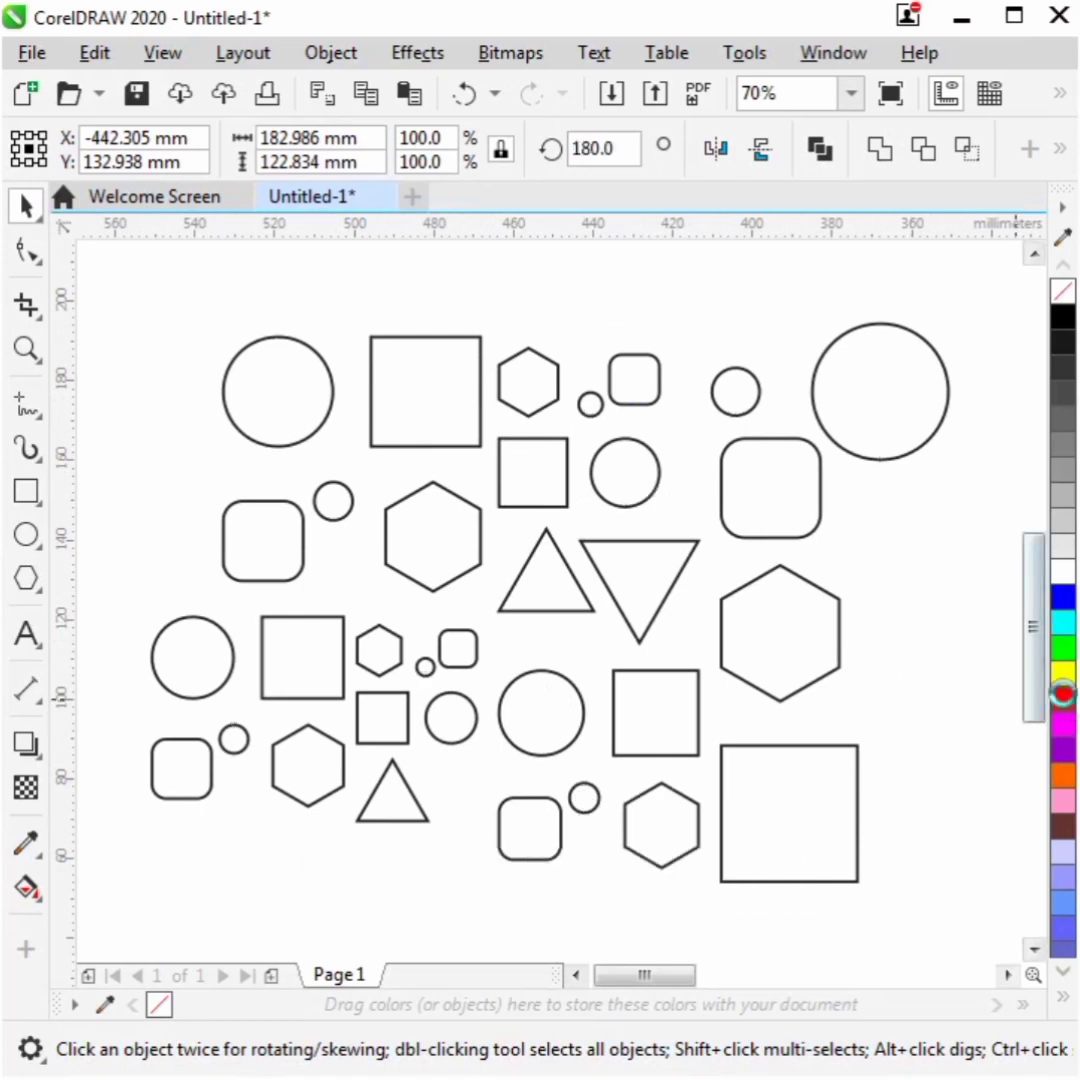
pyautogui.click(1064, 701)
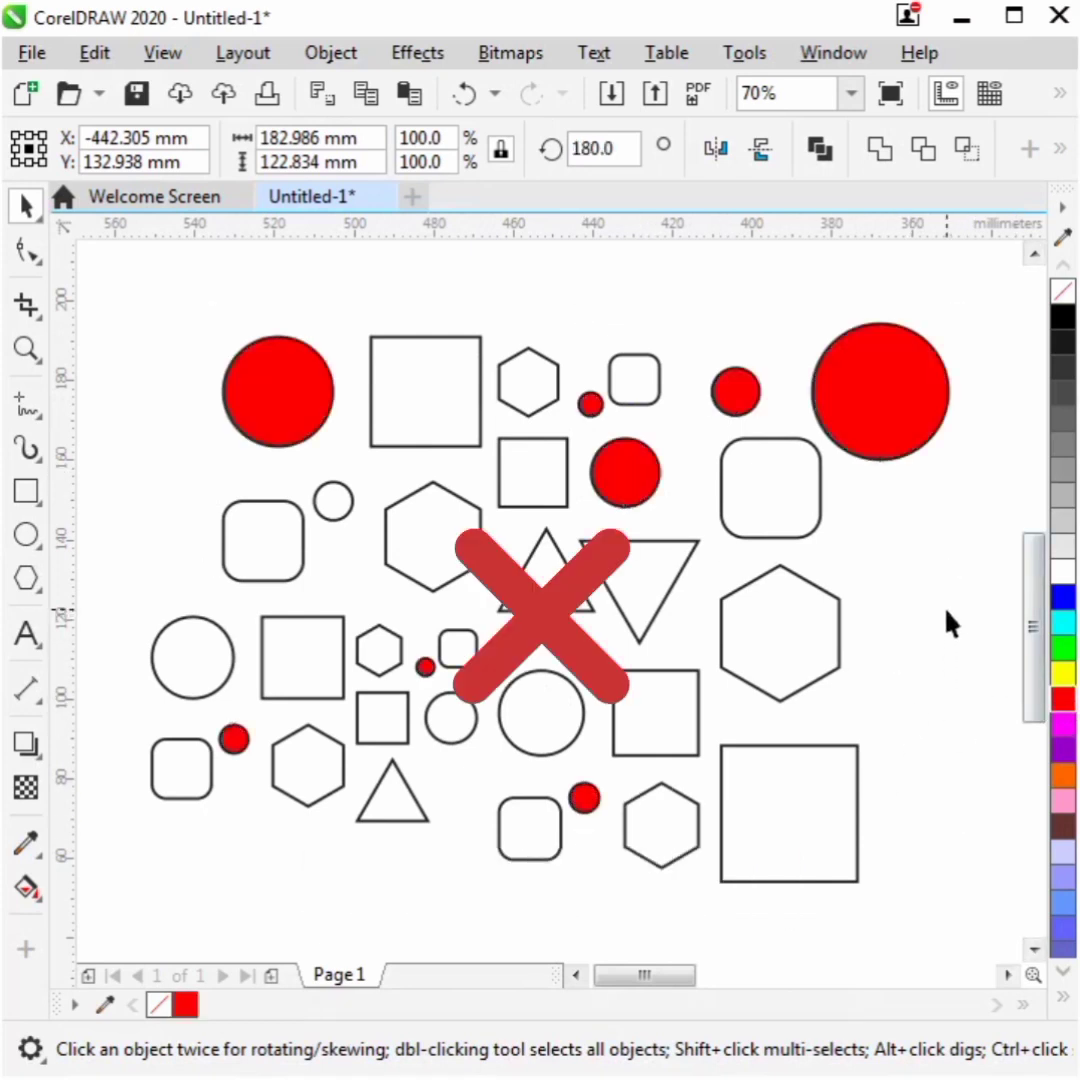
# - Undo the red fill on the circles
pyautogui.click(924, 652)
pyautogui.hotkey('ctrl', 'z')
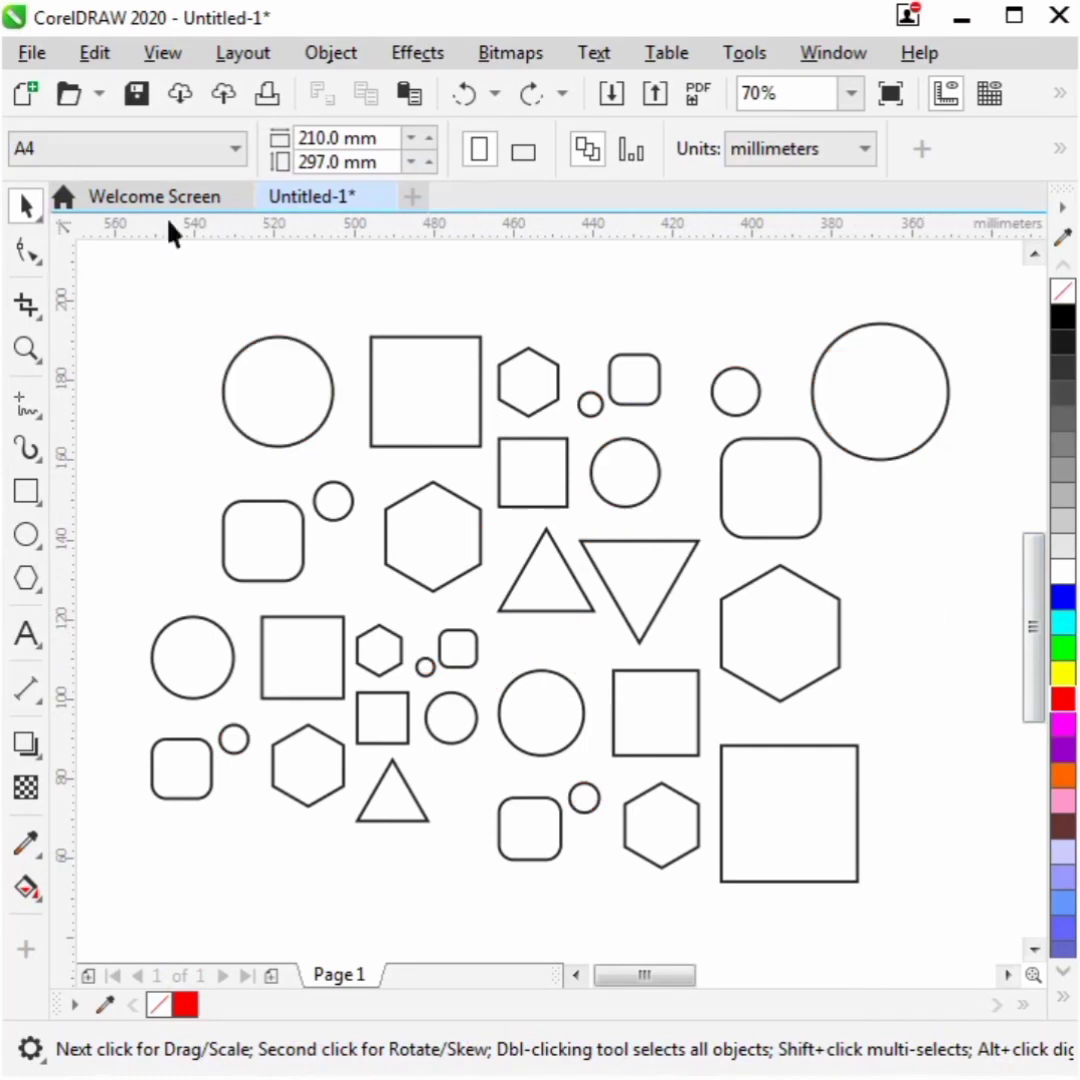
# - Use Find and Replace to find all ellipses in the drawing and fill them red
pyautogui.click(104, 58)
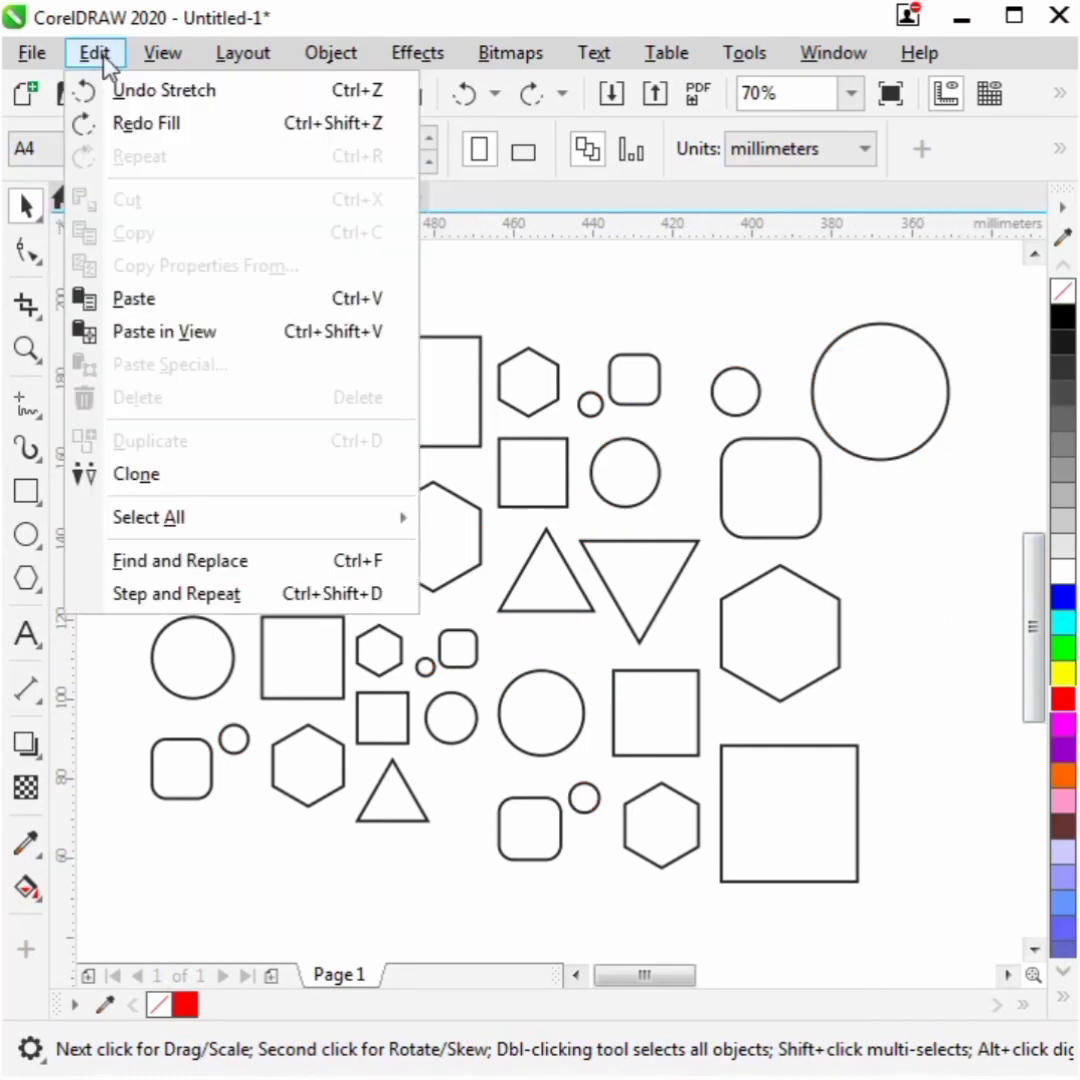
pyautogui.click(175, 562)
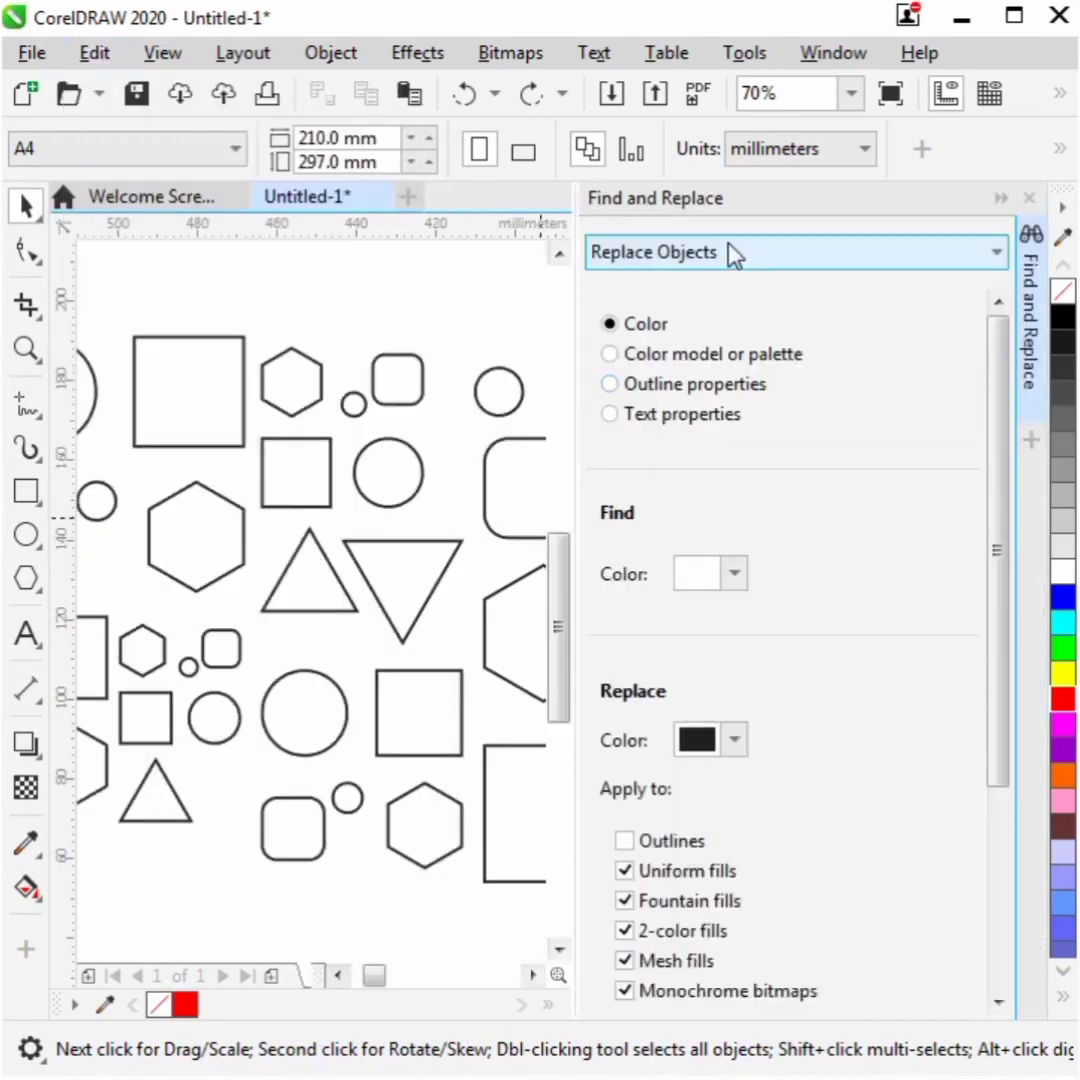
pyautogui.click(730, 251)
pyautogui.click(765, 289)
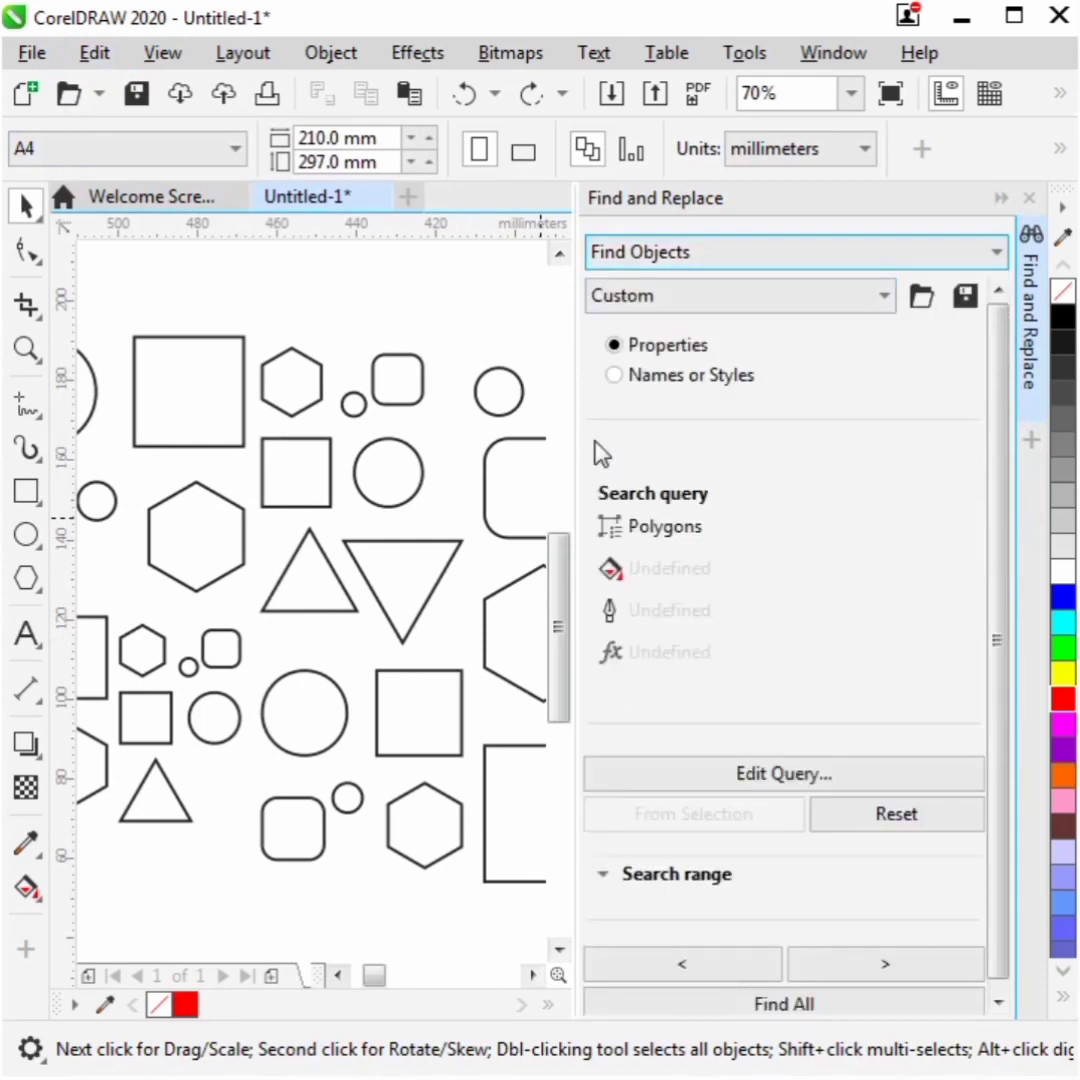
pyautogui.click(746, 776)
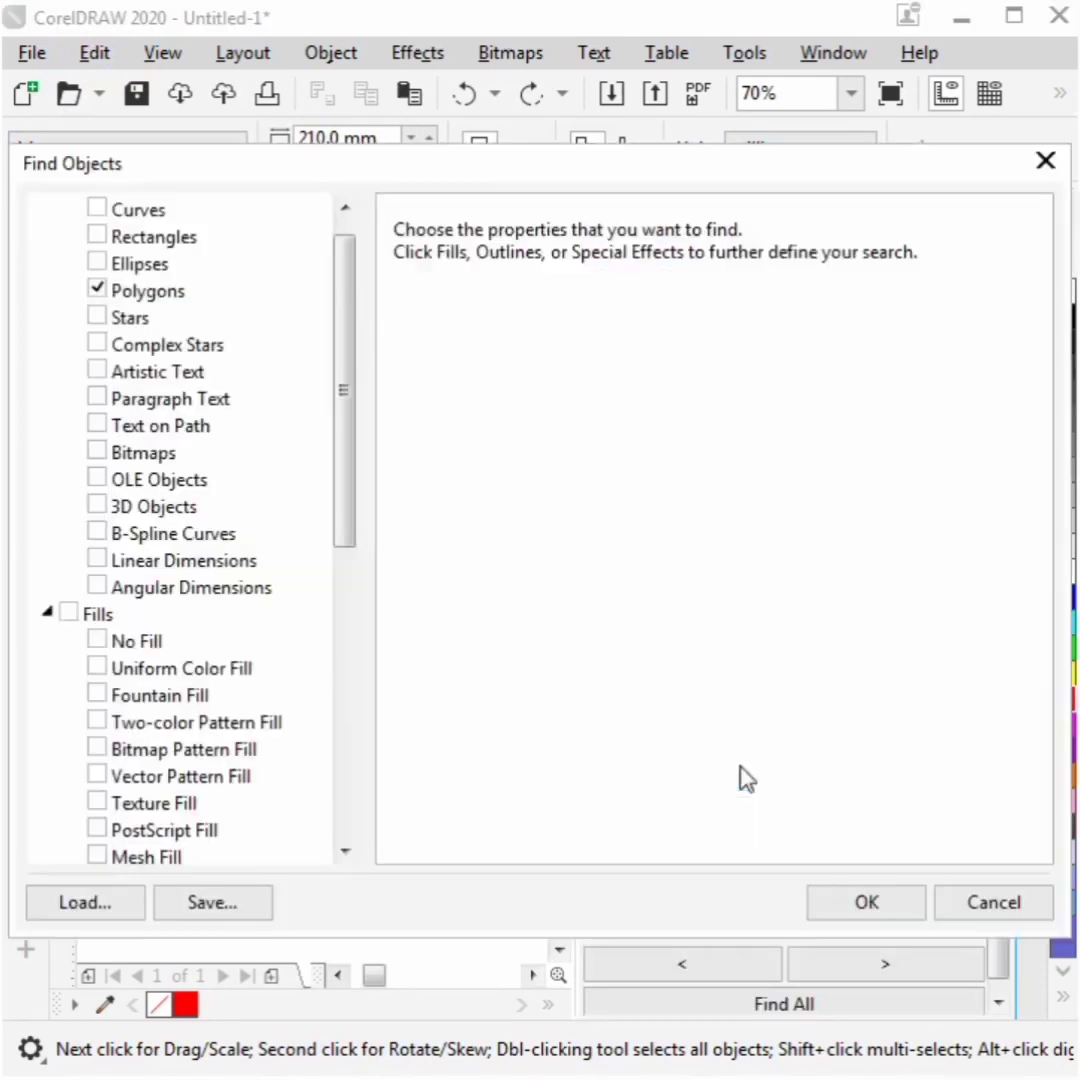
pyautogui.click(96, 261)
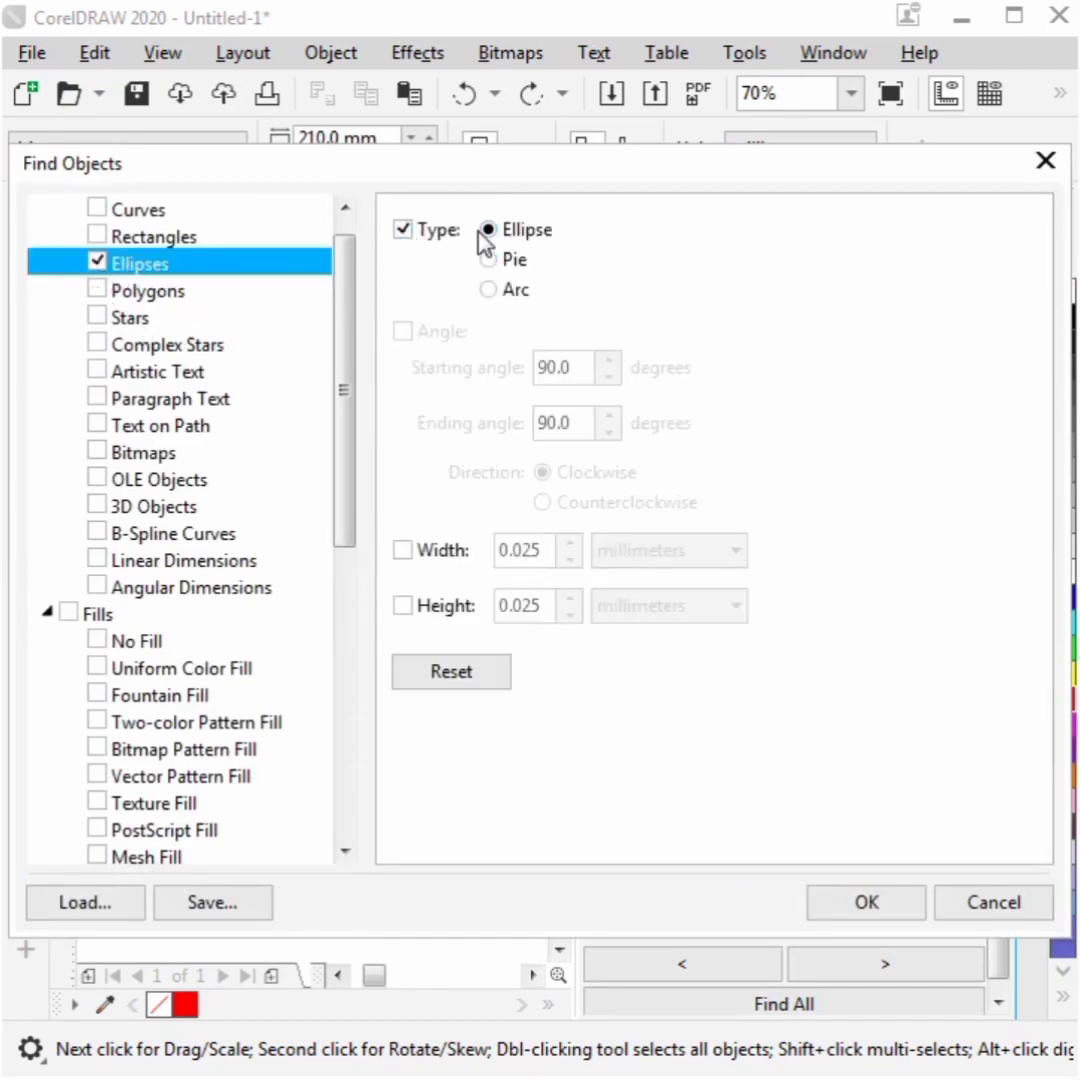
pyautogui.click(863, 908)
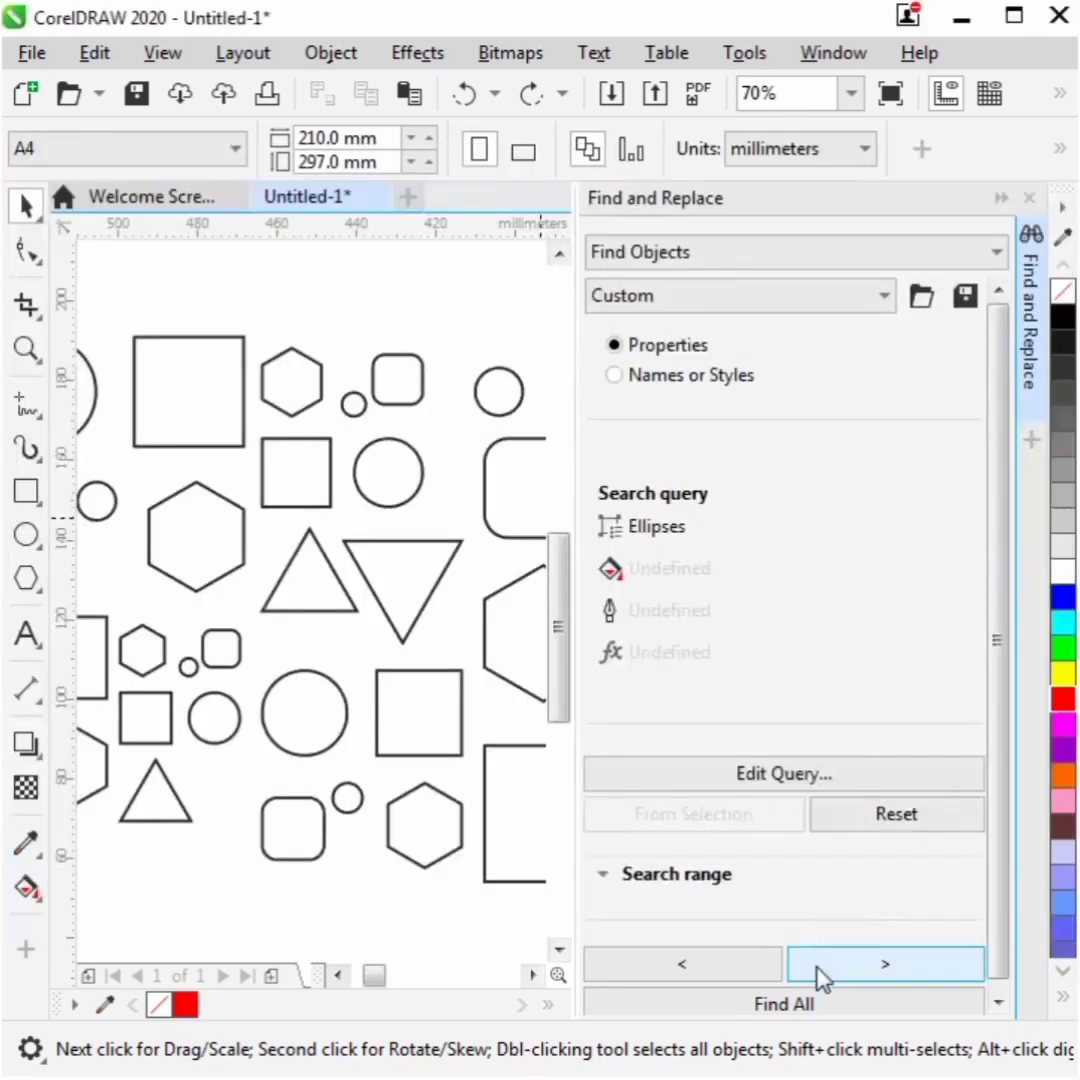
pyautogui.click(828, 1006)
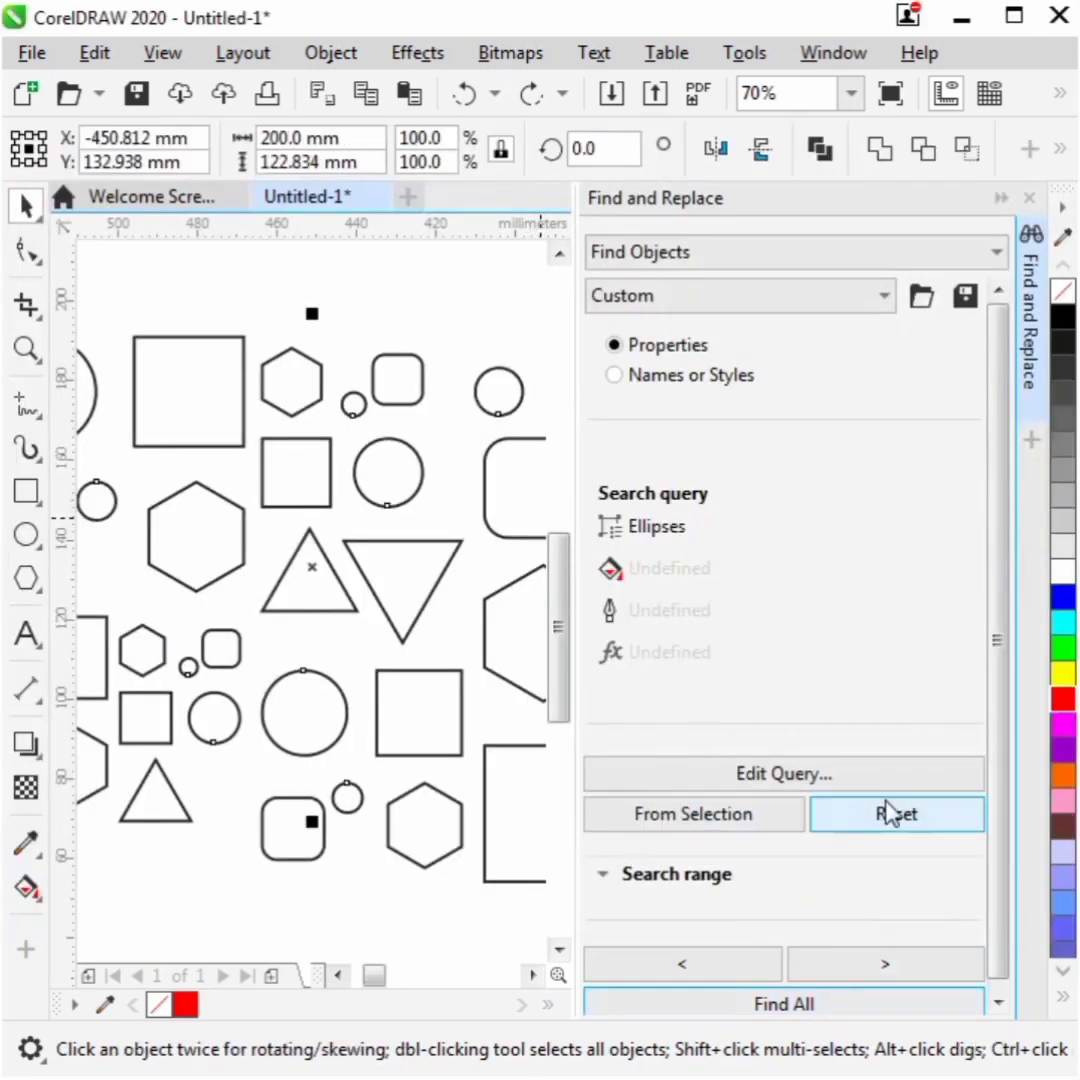
pyautogui.click(1063, 699)
pyautogui.press('Escape')
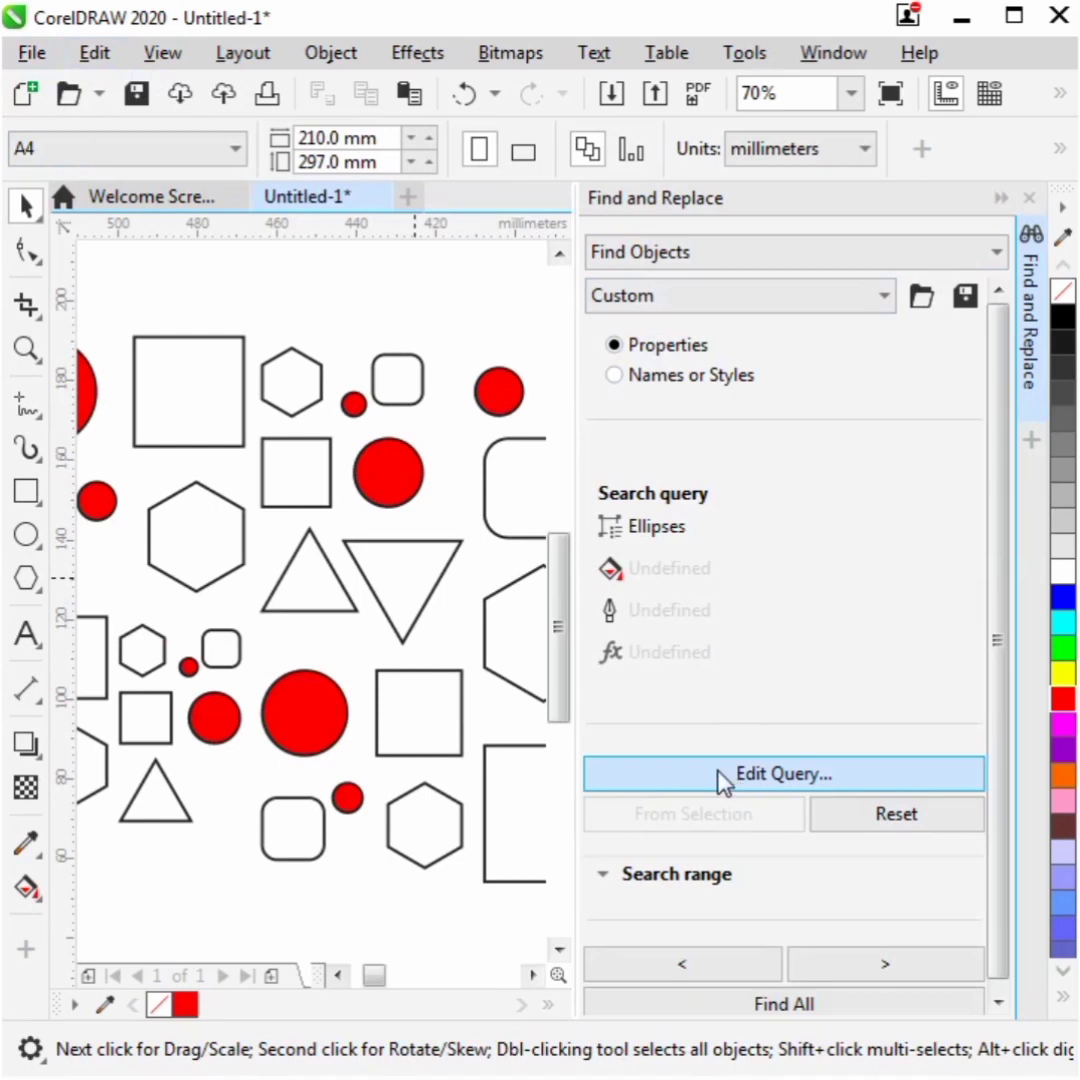
# - Edit the search query to find polygons instead of ellipses, with 6 sides
pyautogui.click(725, 782)
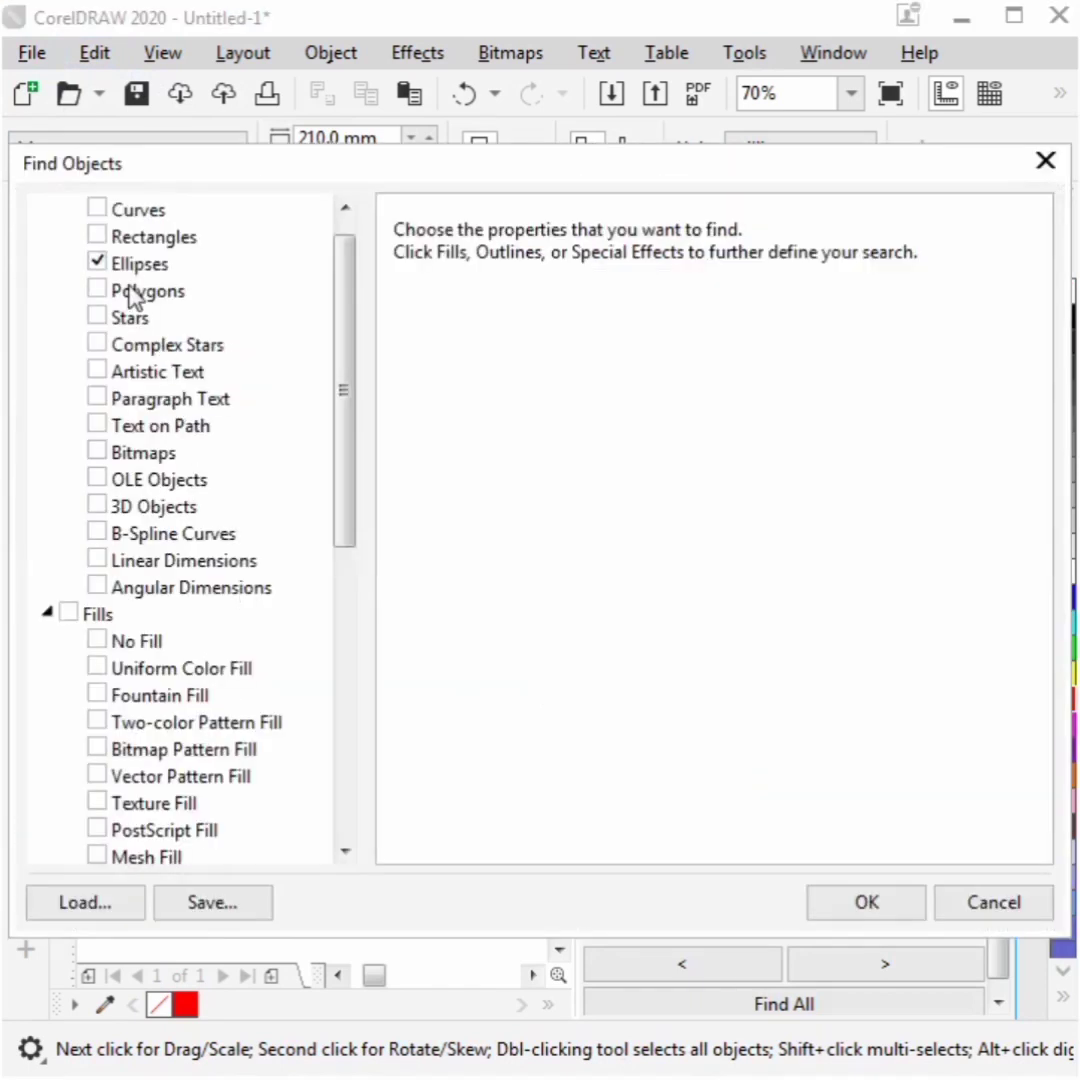
pyautogui.click(125, 265)
pyautogui.click(97, 262)
pyautogui.click(97, 290)
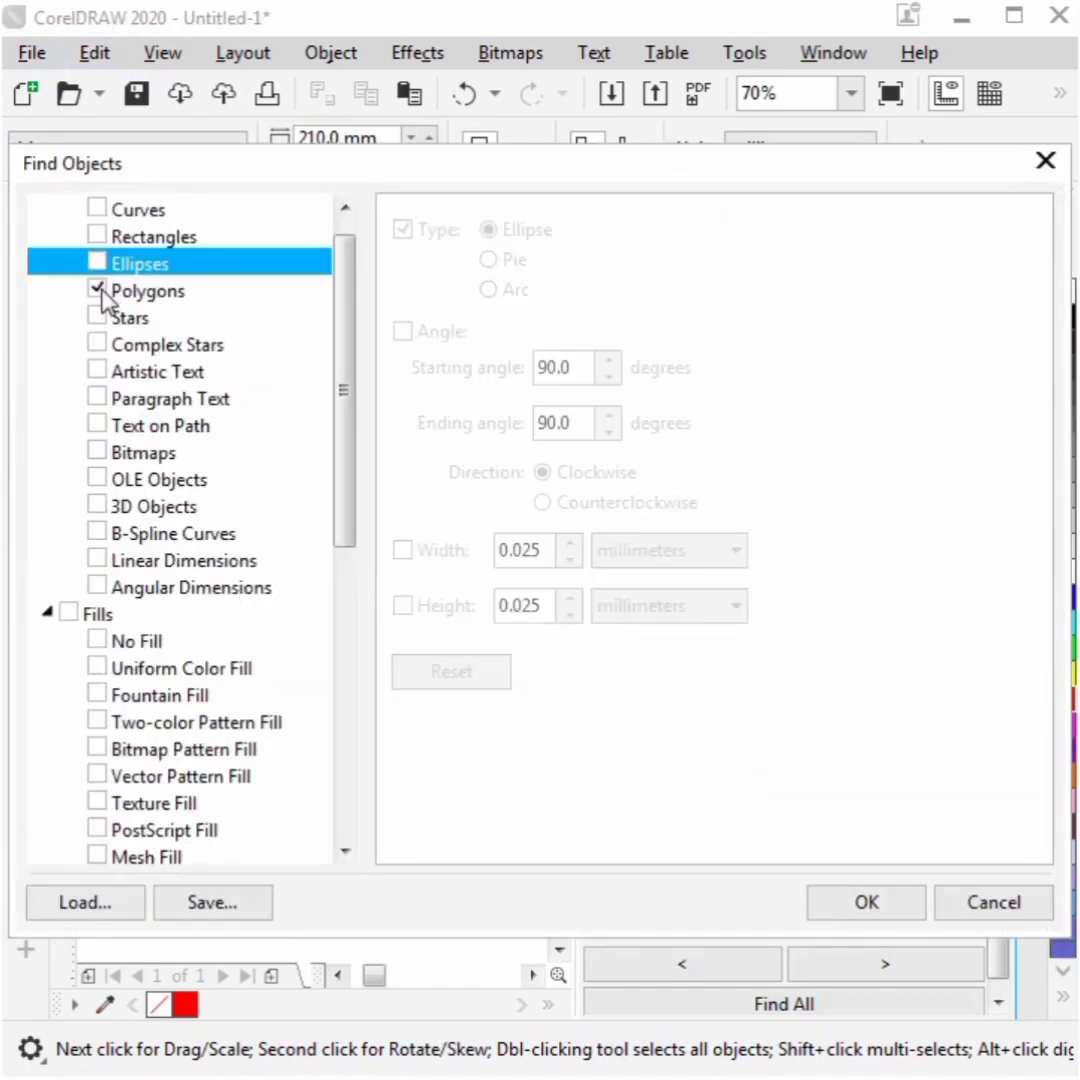
pyautogui.click(185, 292)
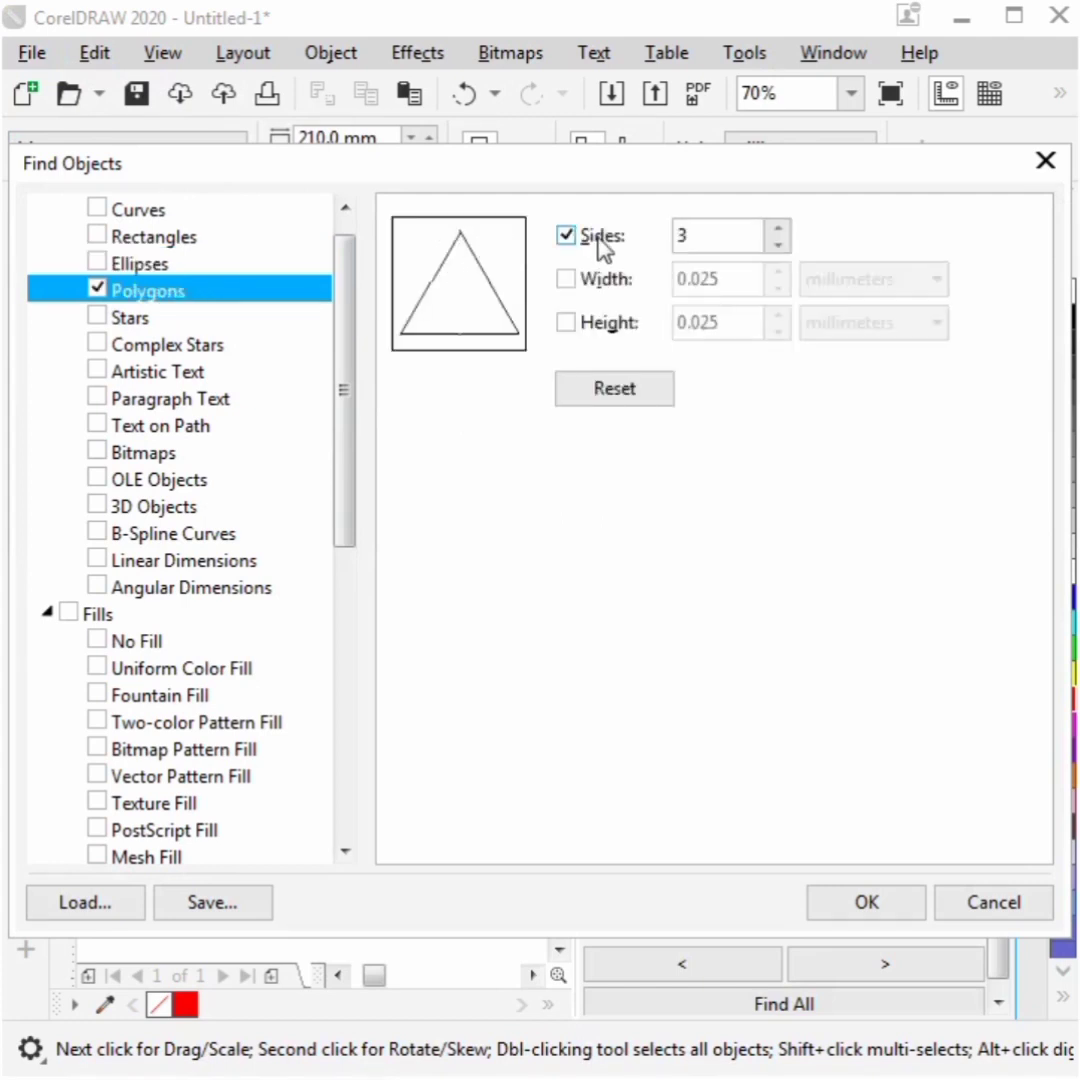
pyautogui.doubleClick(685, 235)
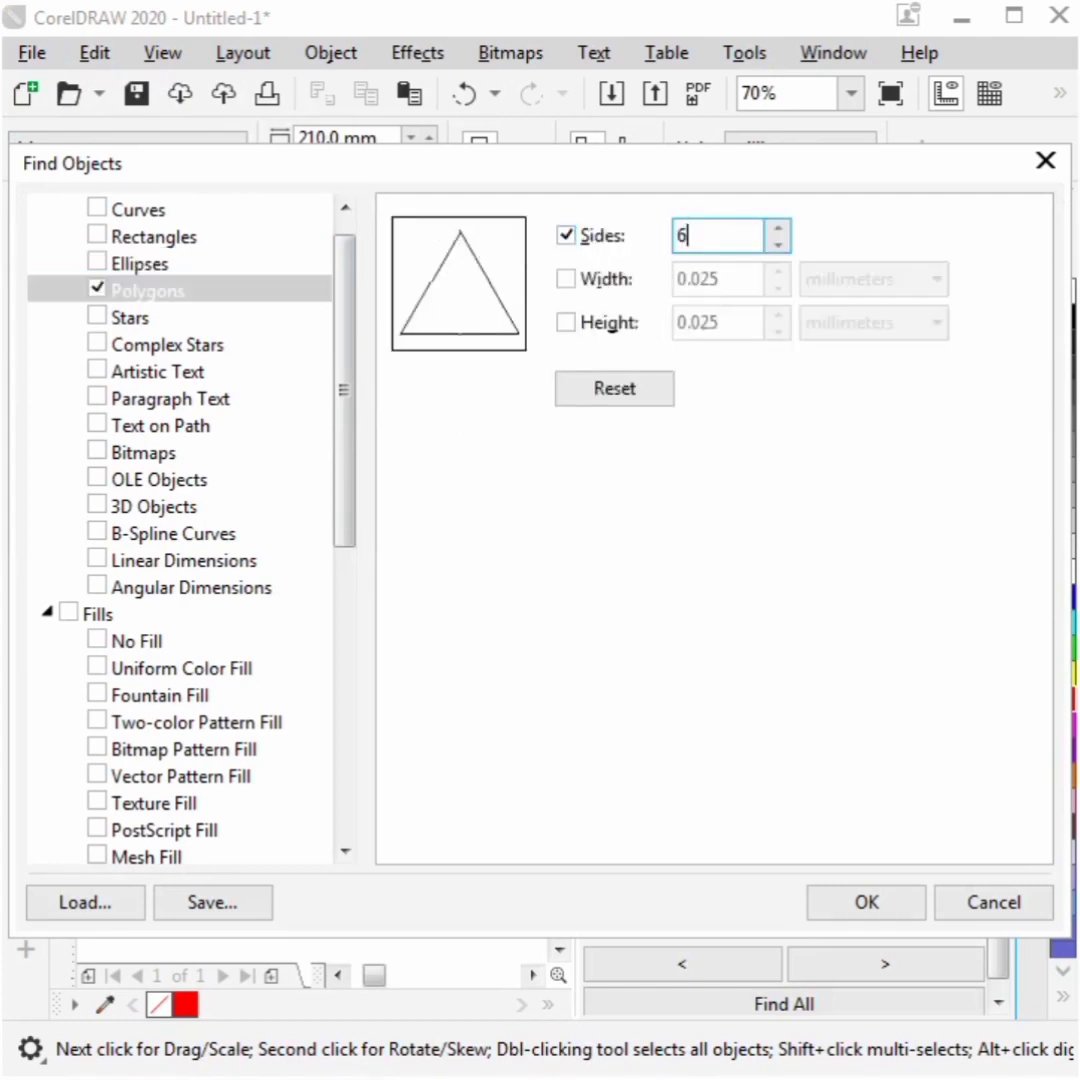
pyautogui.click(868, 900)
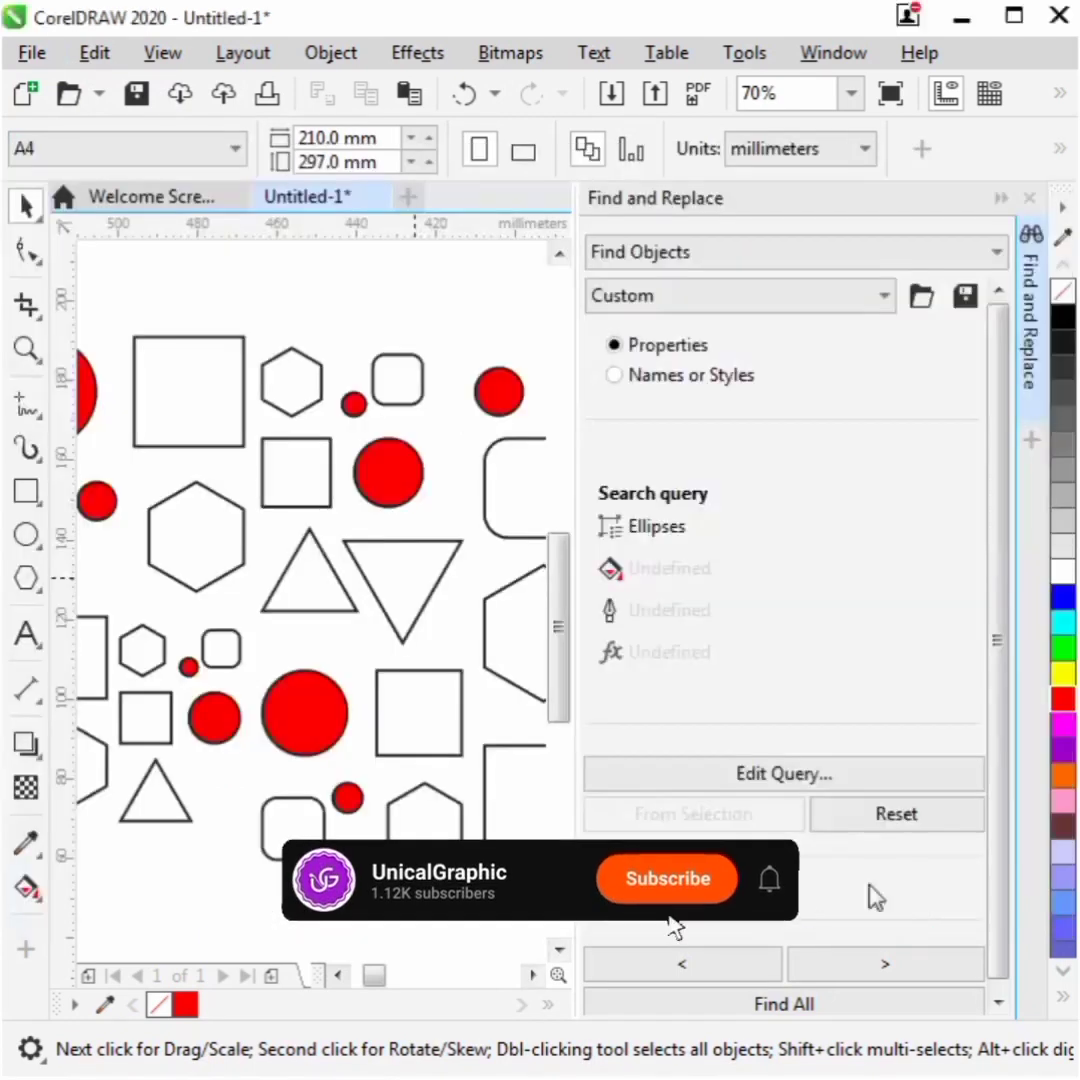
# - Find all six-sided polygons, fill them yellow, and close the Find and Replace docker
pyautogui.click(820, 1004)
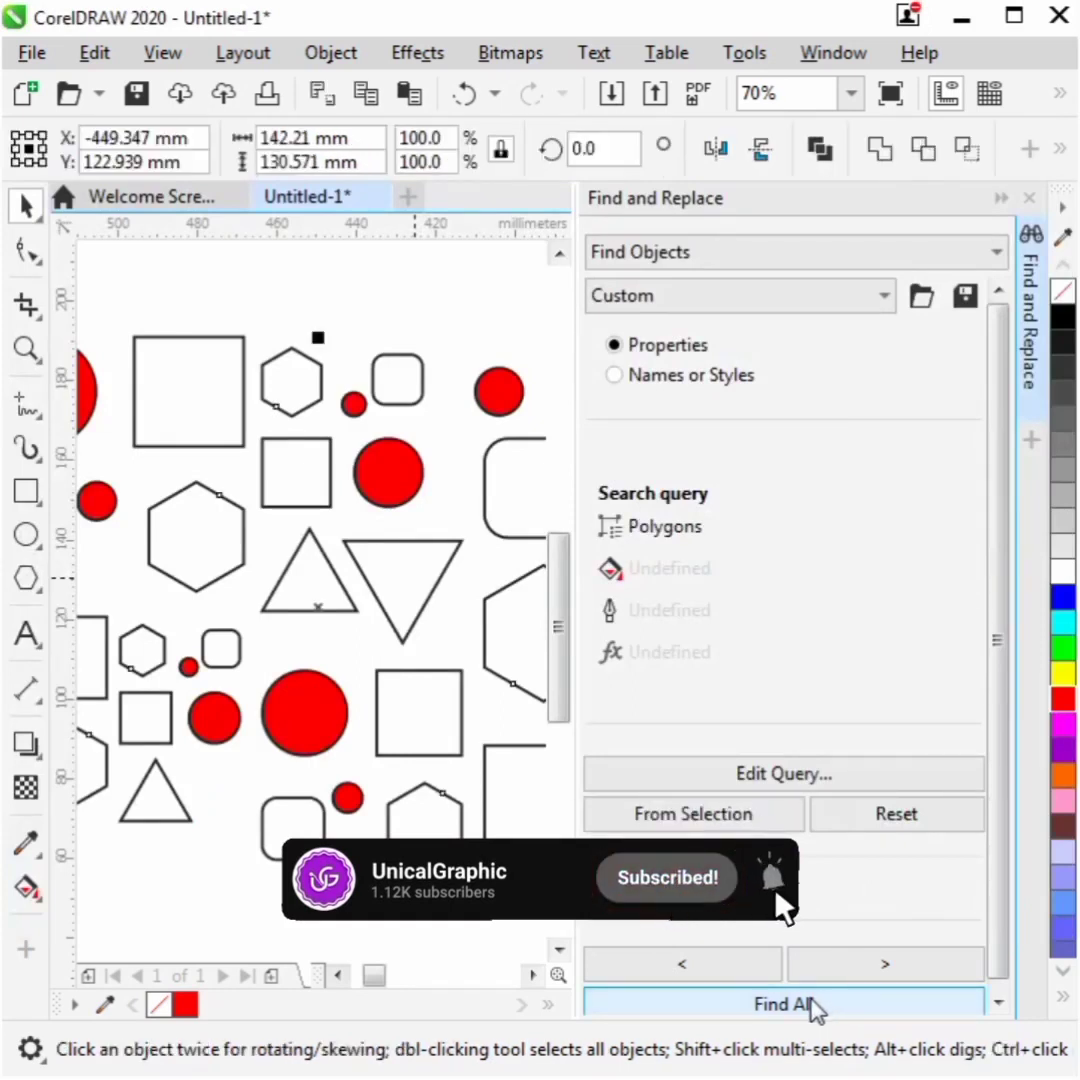
pyautogui.click(1056, 672)
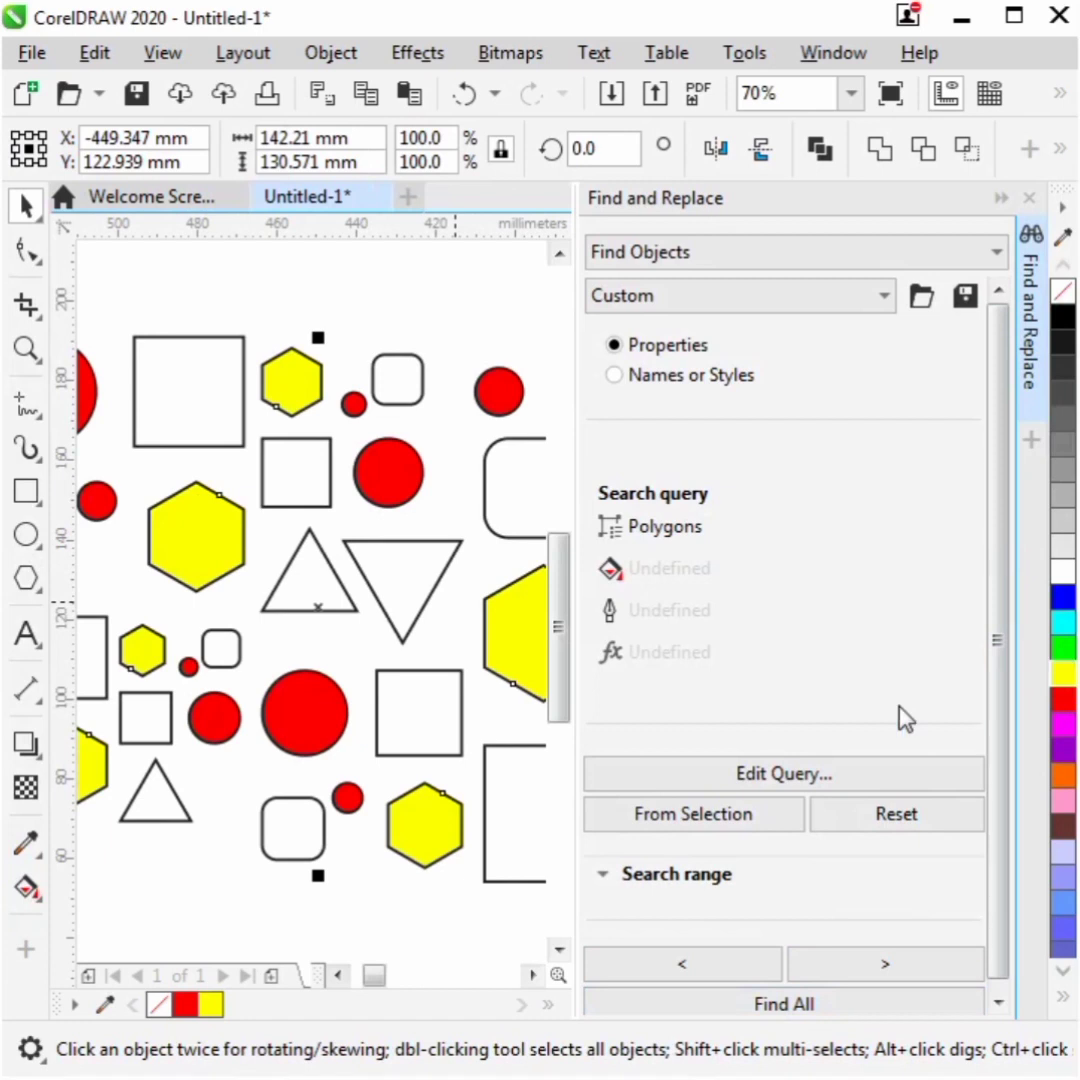
pyautogui.click(1030, 201)
pyautogui.click(765, 297)
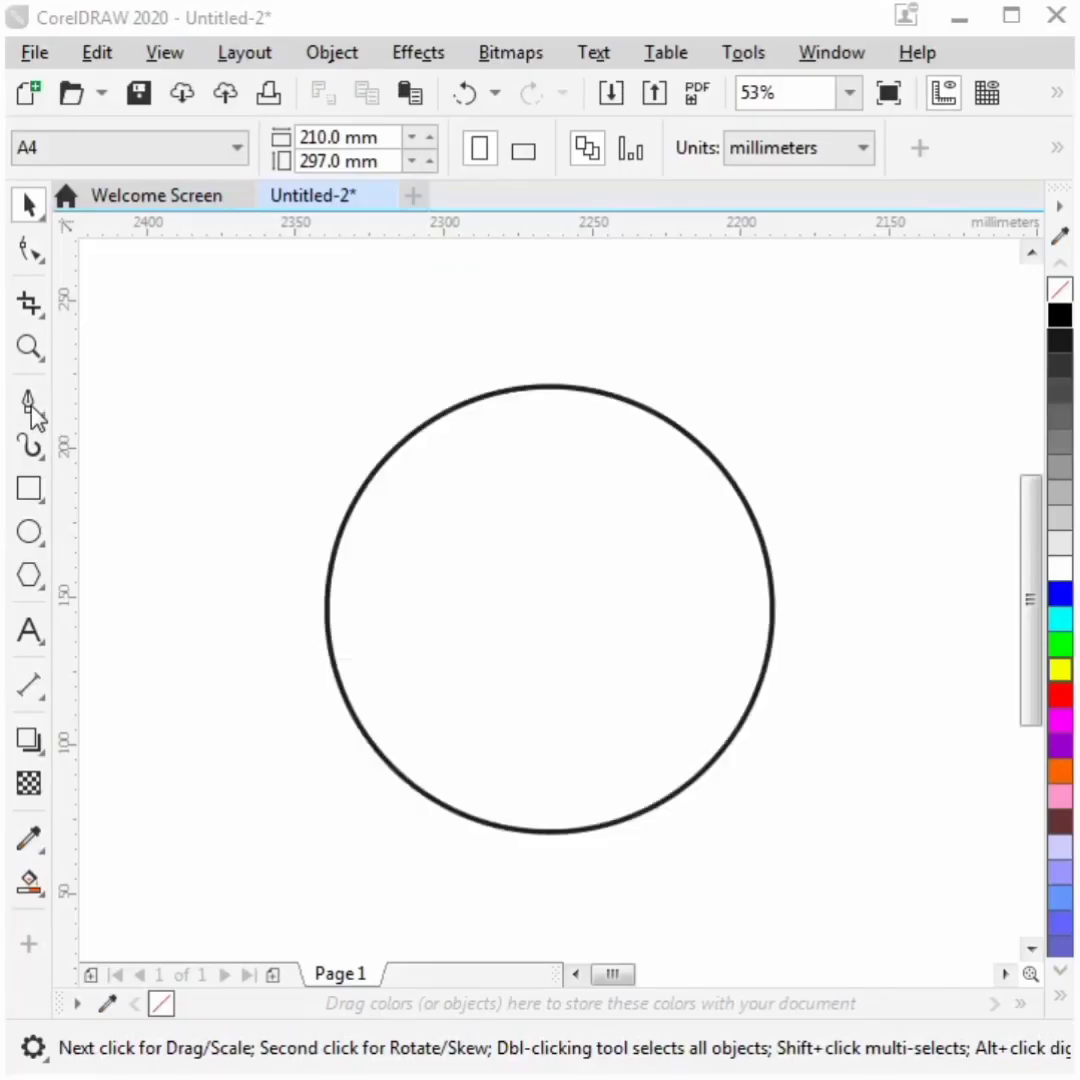
# - Draw a small triangular arrowhead about 10 × 21 mm with the Pen tool at the top of the circle
pyautogui.click(28, 400)
pyautogui.click(549, 357)
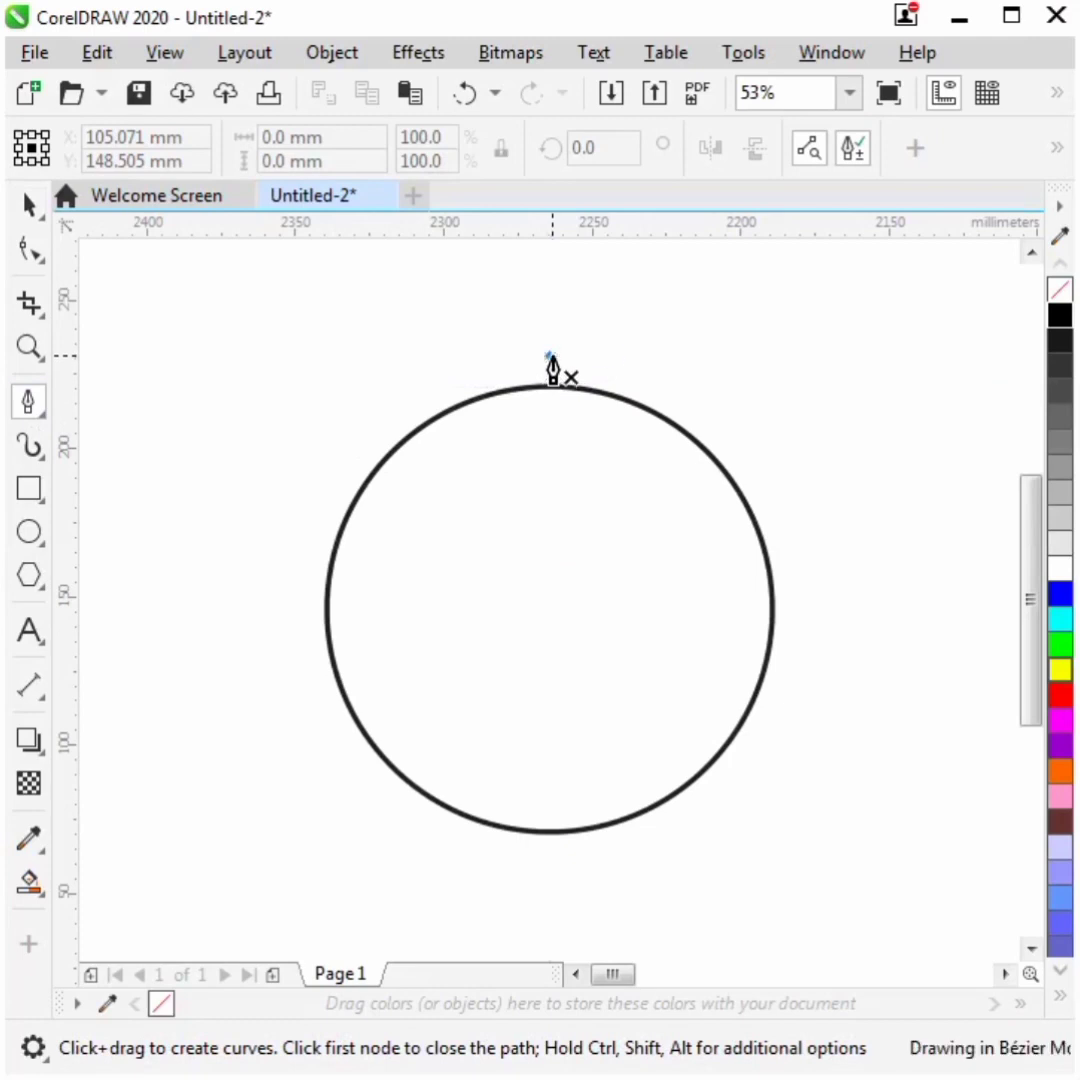
pyautogui.click(552, 416)
pyautogui.click(578, 388)
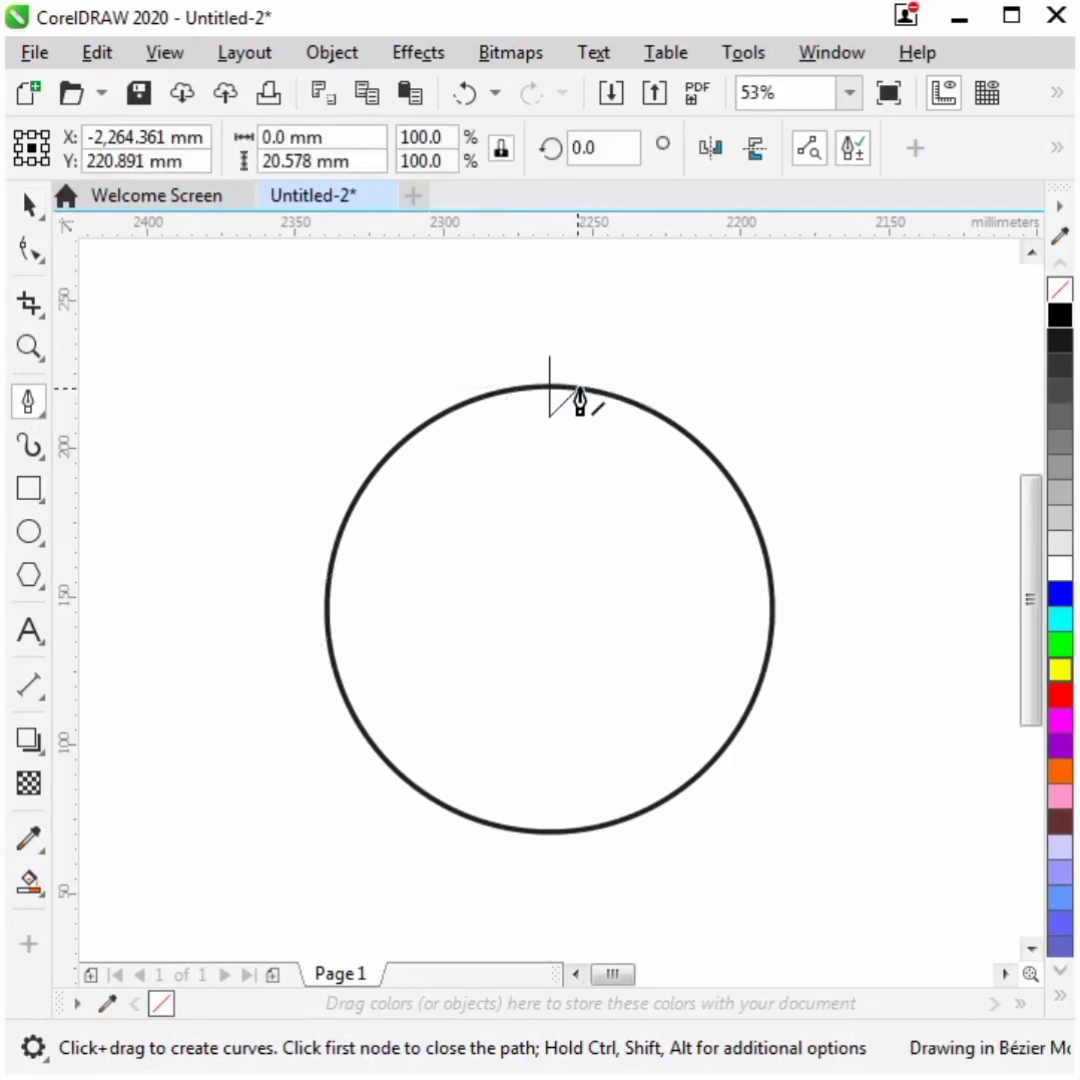
pyautogui.click(549, 356)
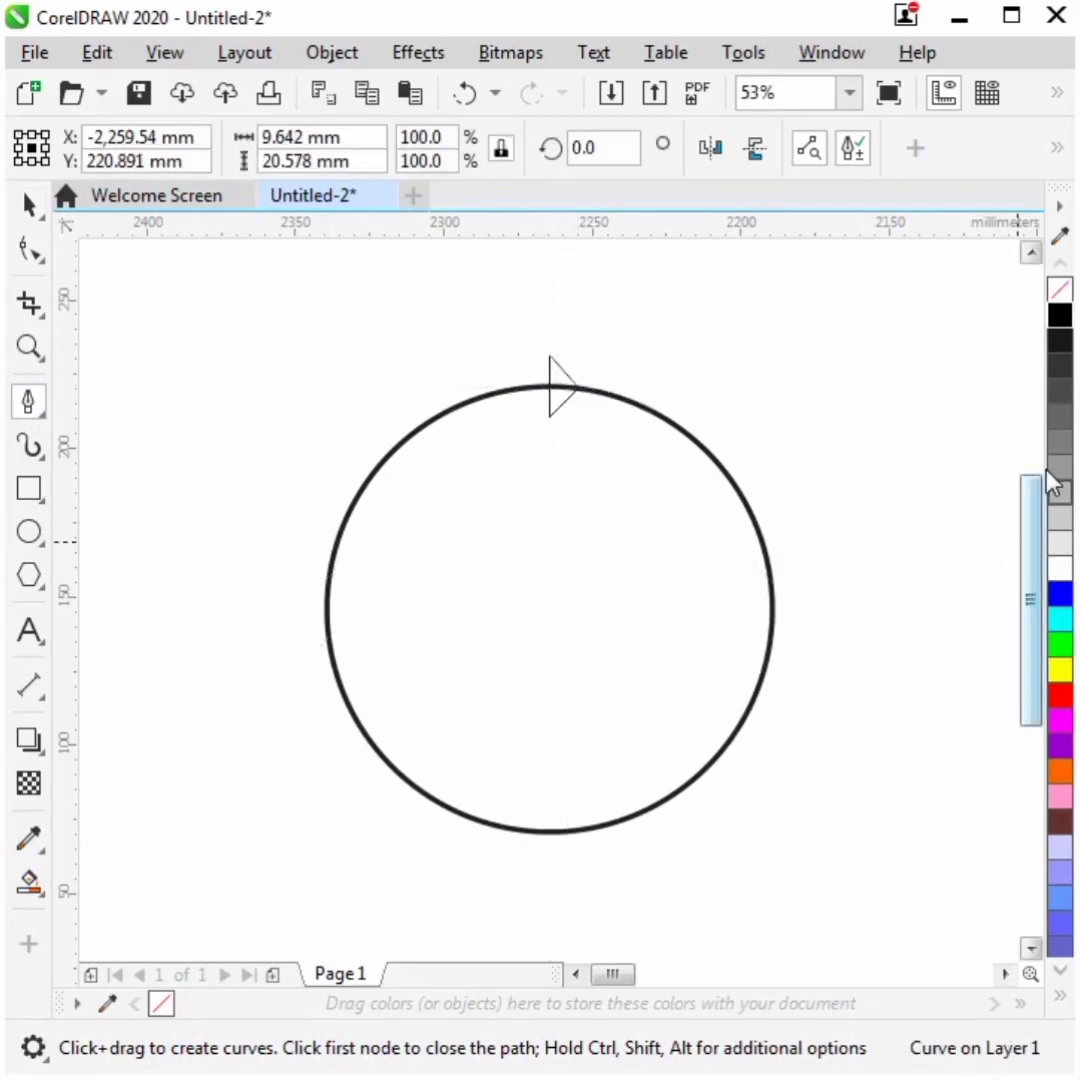
# - Fill the arrowhead black and select it
pyautogui.click(1060, 322)
pyautogui.press('space')
pyautogui.click(573, 389)
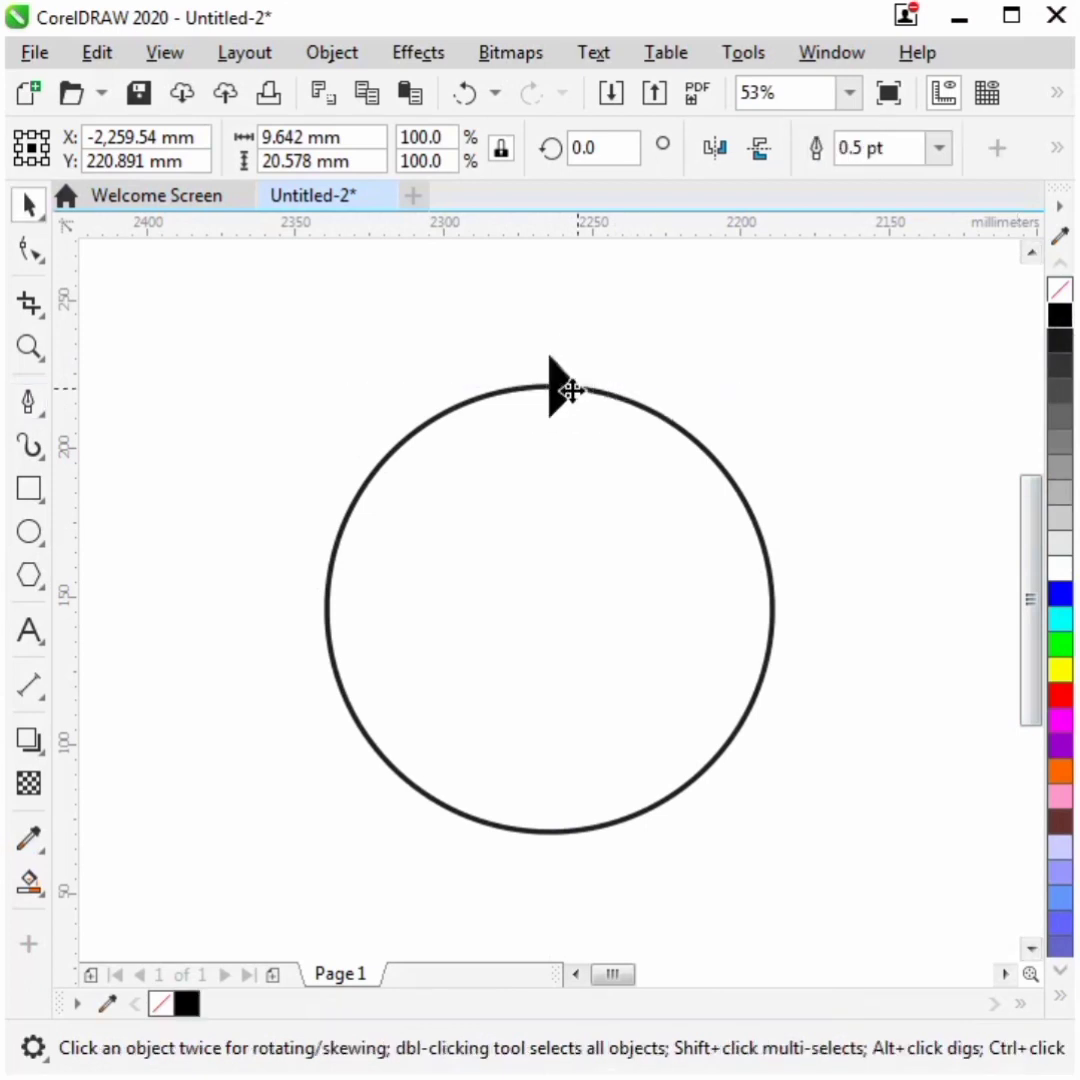
# - Rotate copies of the arrowhead by 90° around the circle's centre to place four arrowheads on the circle
pyautogui.moveTo(564, 387); pyautogui.dragTo(549, 608)
pyautogui.moveTo(595, 347); pyautogui.dragTo(799, 637)
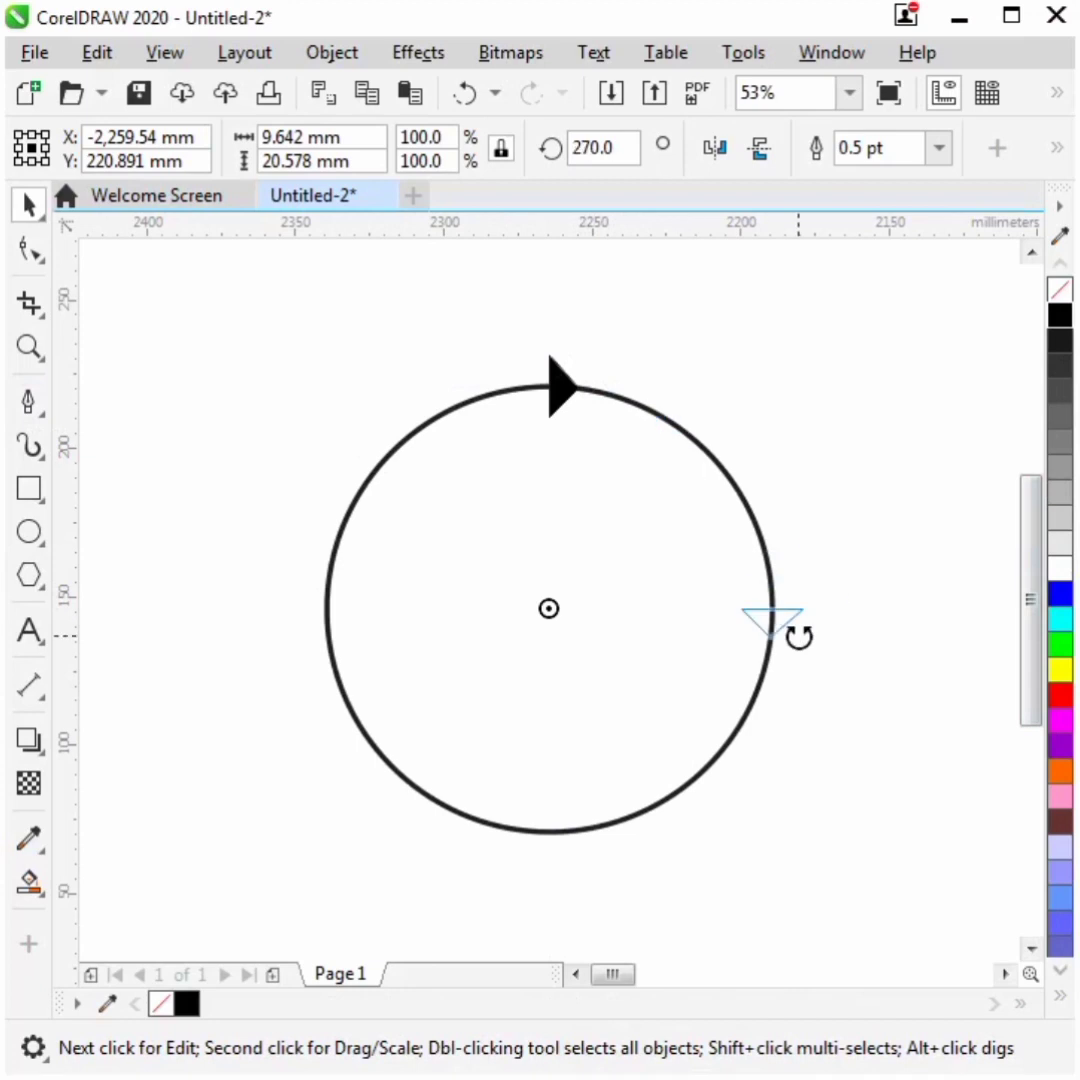
pyautogui.rightClick(798, 617)
pyautogui.hotkey('ctrl', 'r')
pyautogui.hotkey('ctrl', 'r')
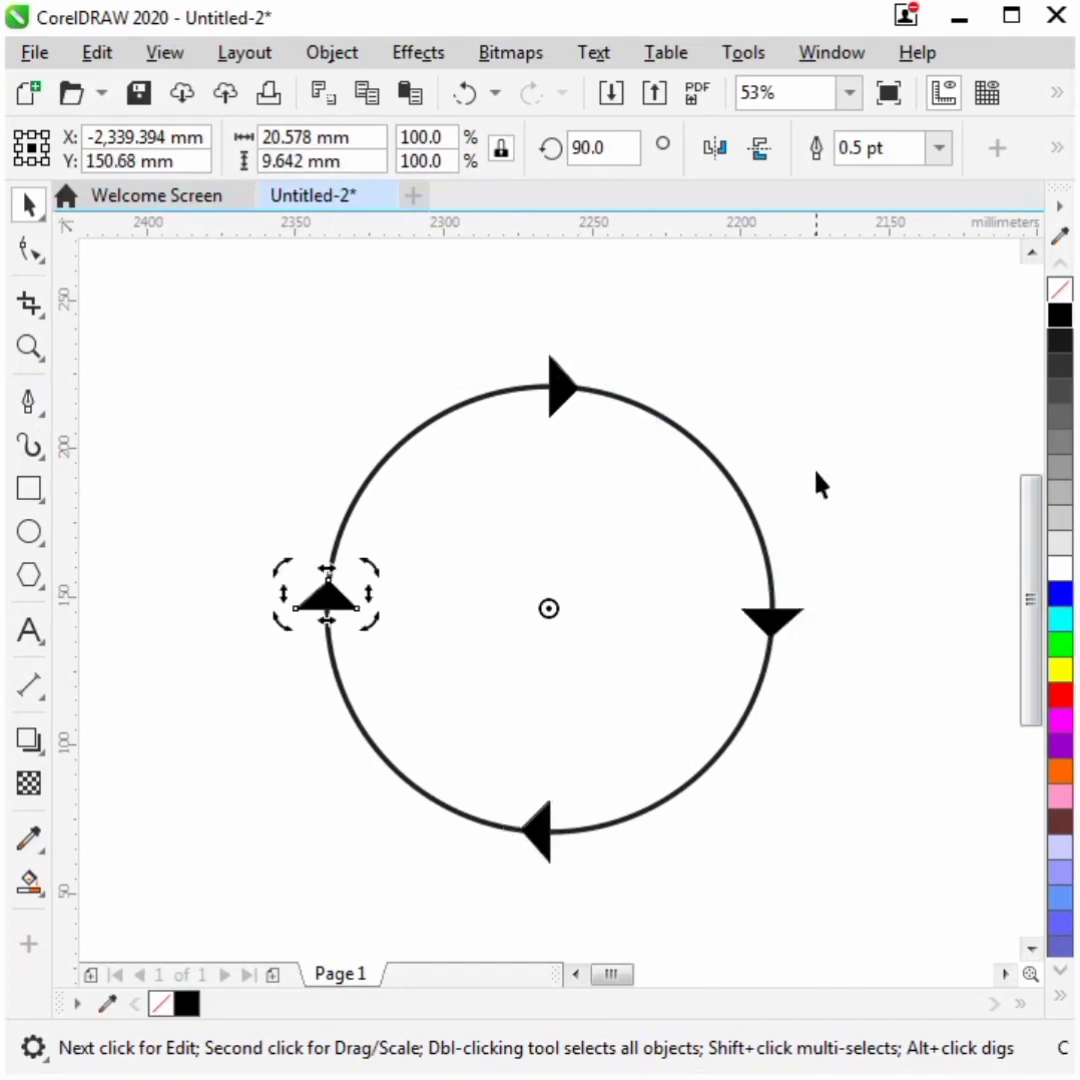
# - Select all objects in the drawing
pyautogui.click(816, 448)
pyautogui.hotkey('ctrl', 'a')
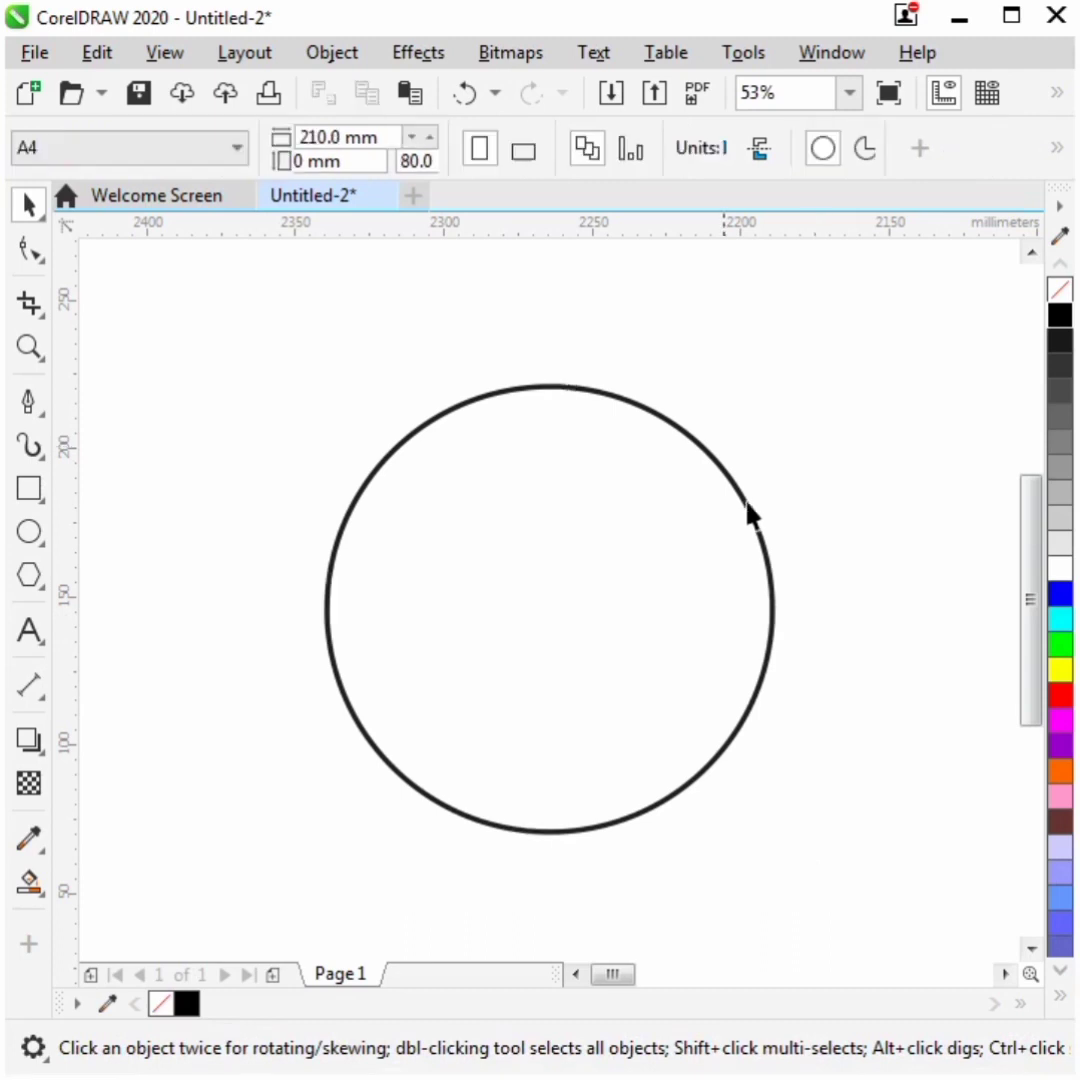
pyautogui.click(689, 437)
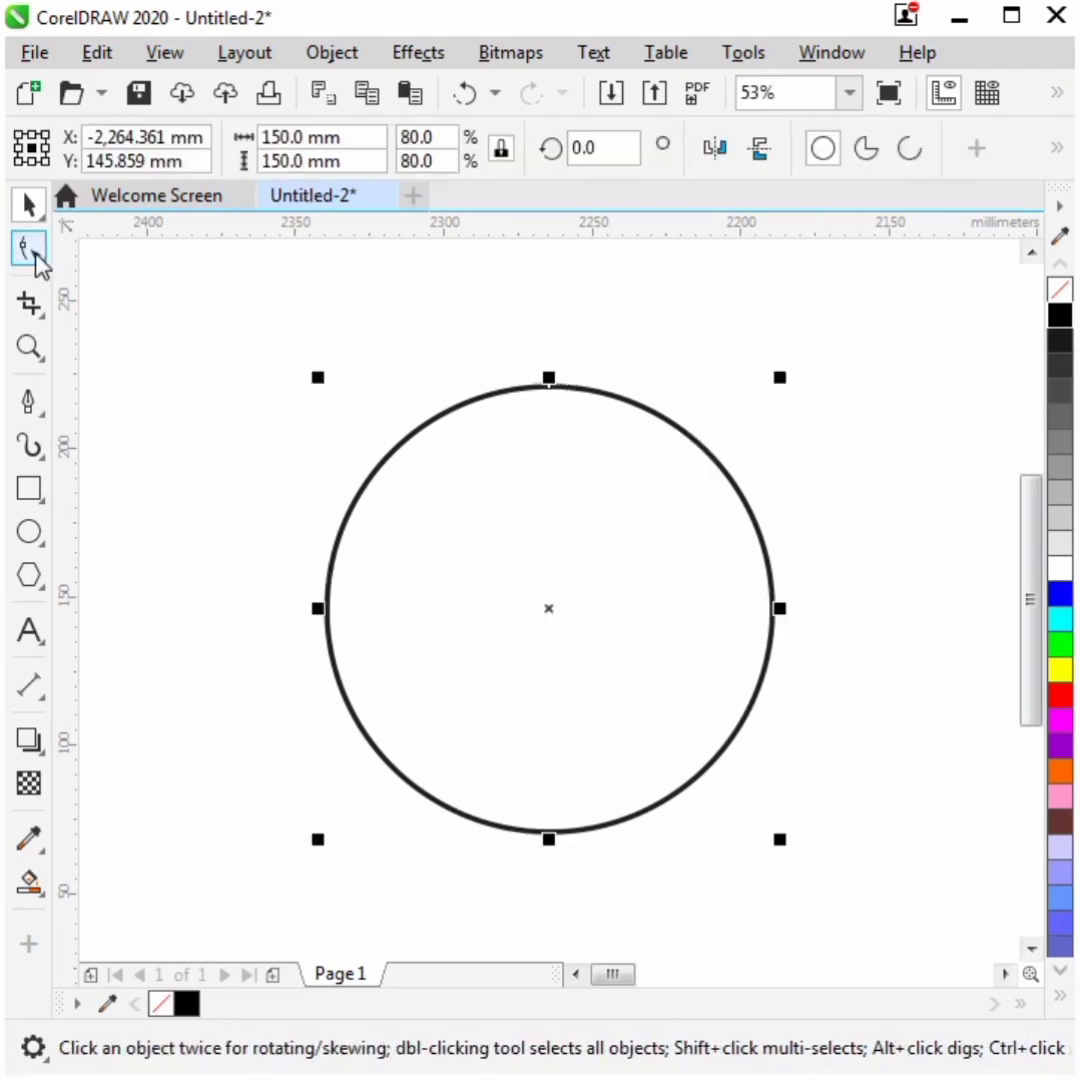
# - Convert the circle to curves and break its path at all four nodes with the Shape tool
pyautogui.click(30, 250)
pyautogui.click(1053, 152)
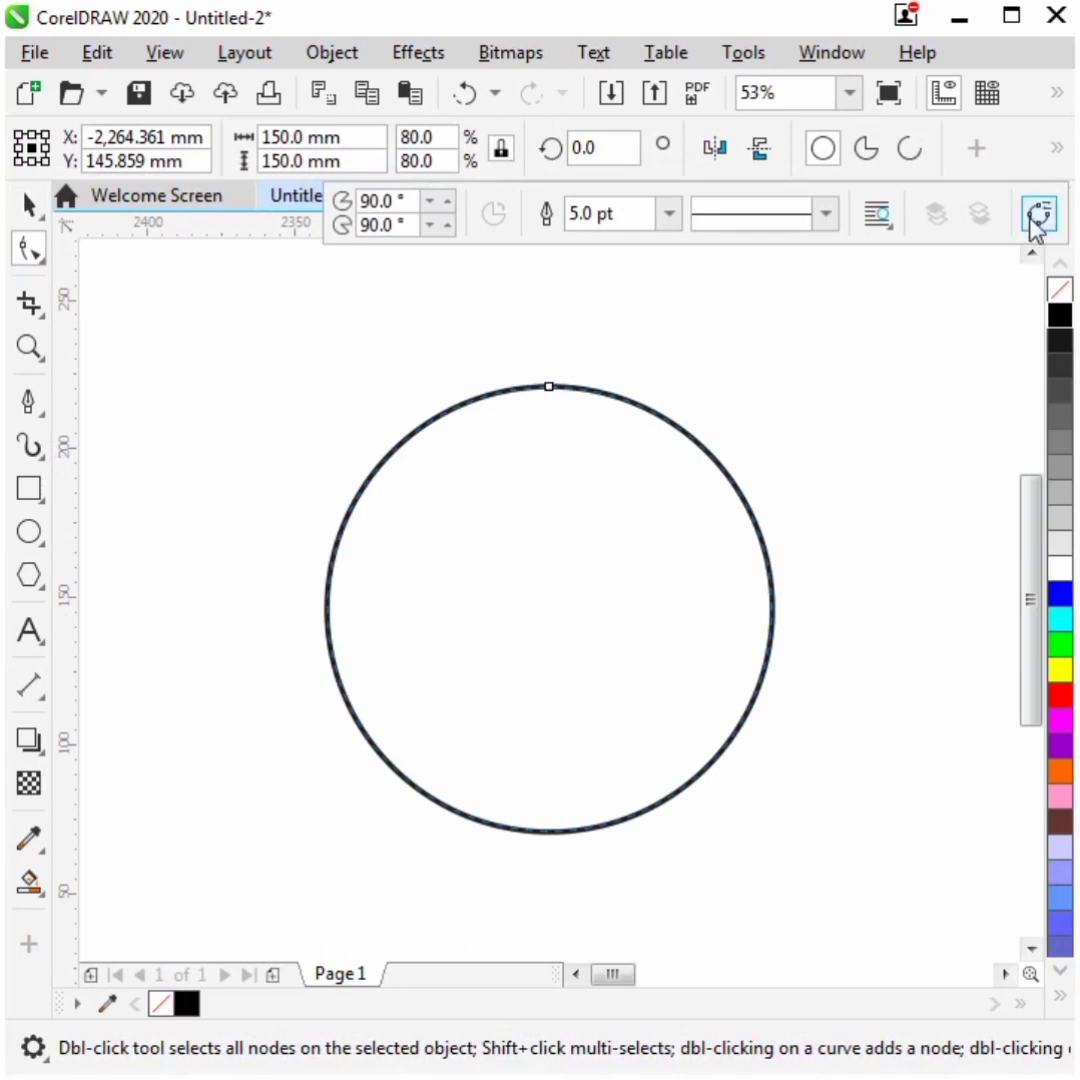
pyautogui.click(1038, 212)
pyautogui.moveTo(260, 321); pyautogui.dragTo(851, 897)
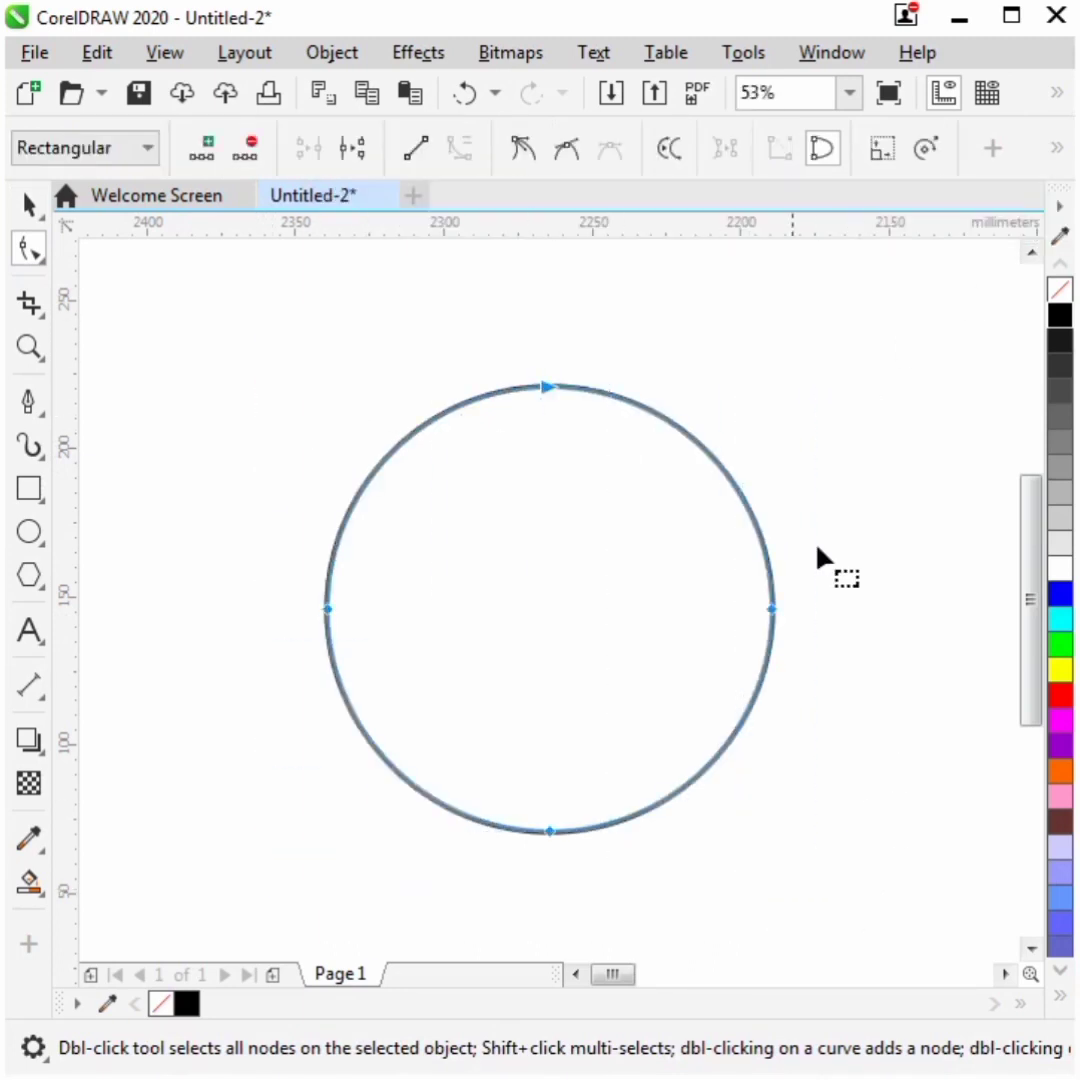
pyautogui.click(360, 152)
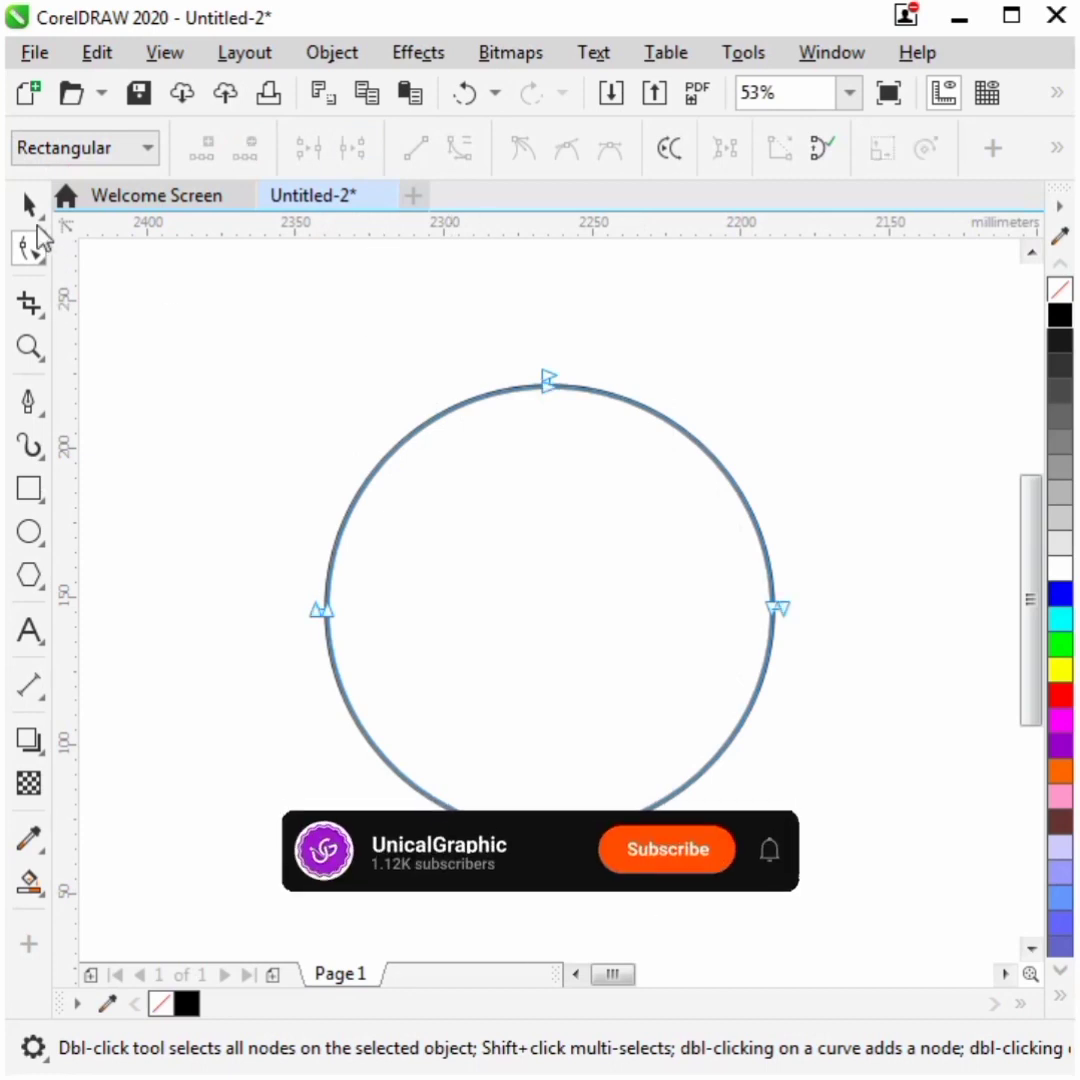
# - Give the broken circle segments a filled triangle end arrowhead
pyautogui.click(28, 206)
pyautogui.click(1056, 150)
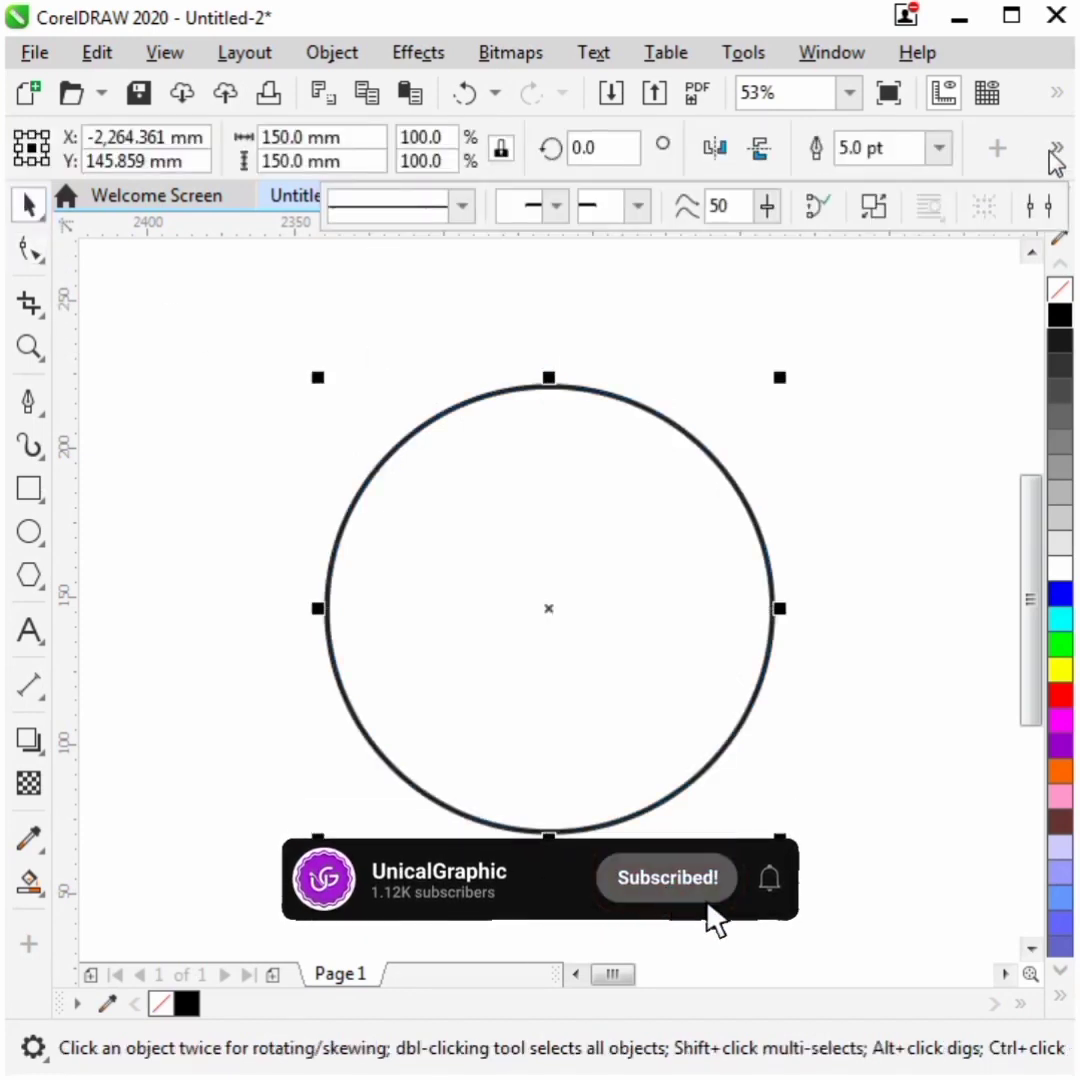
pyautogui.click(638, 206)
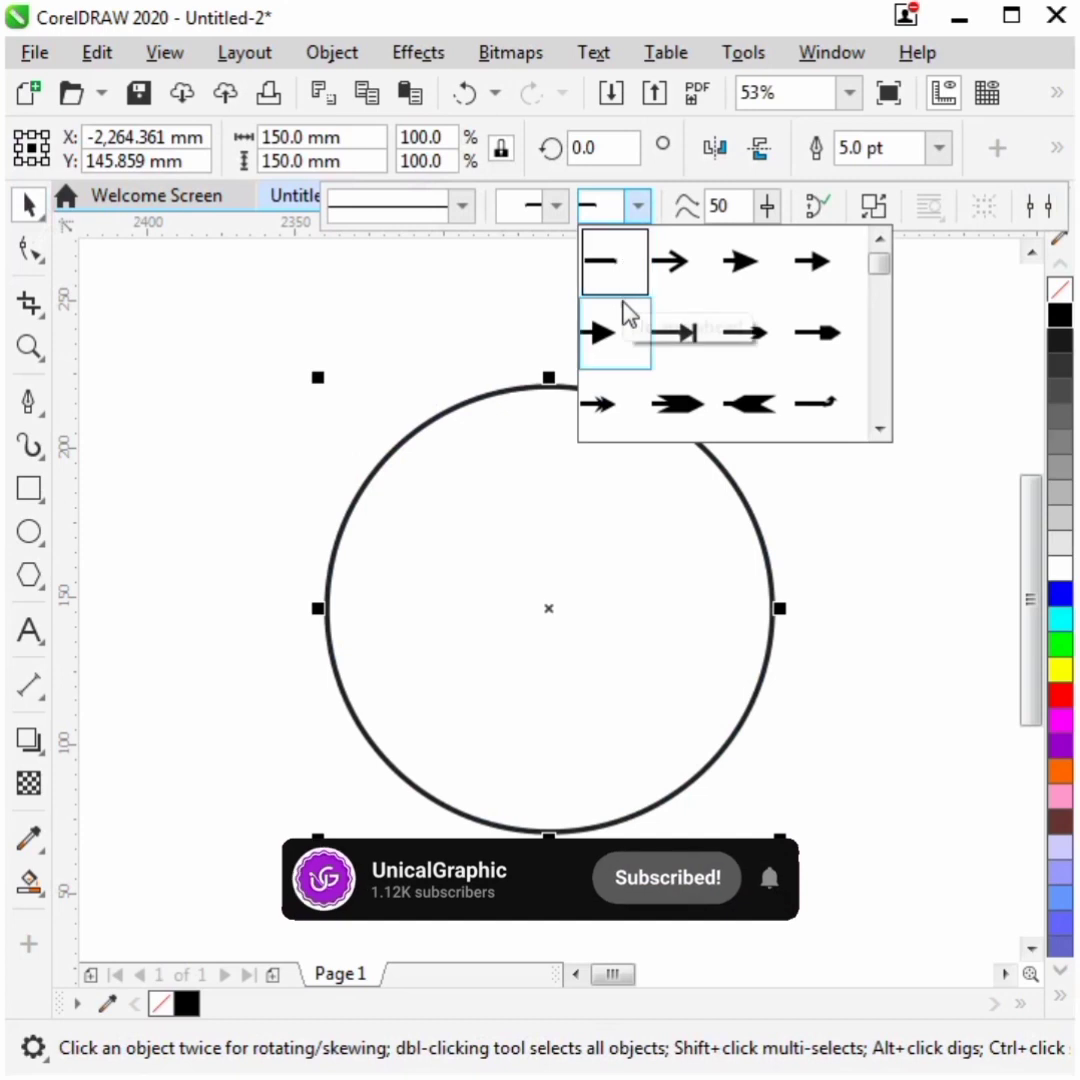
pyautogui.click(614, 335)
pyautogui.click(788, 326)
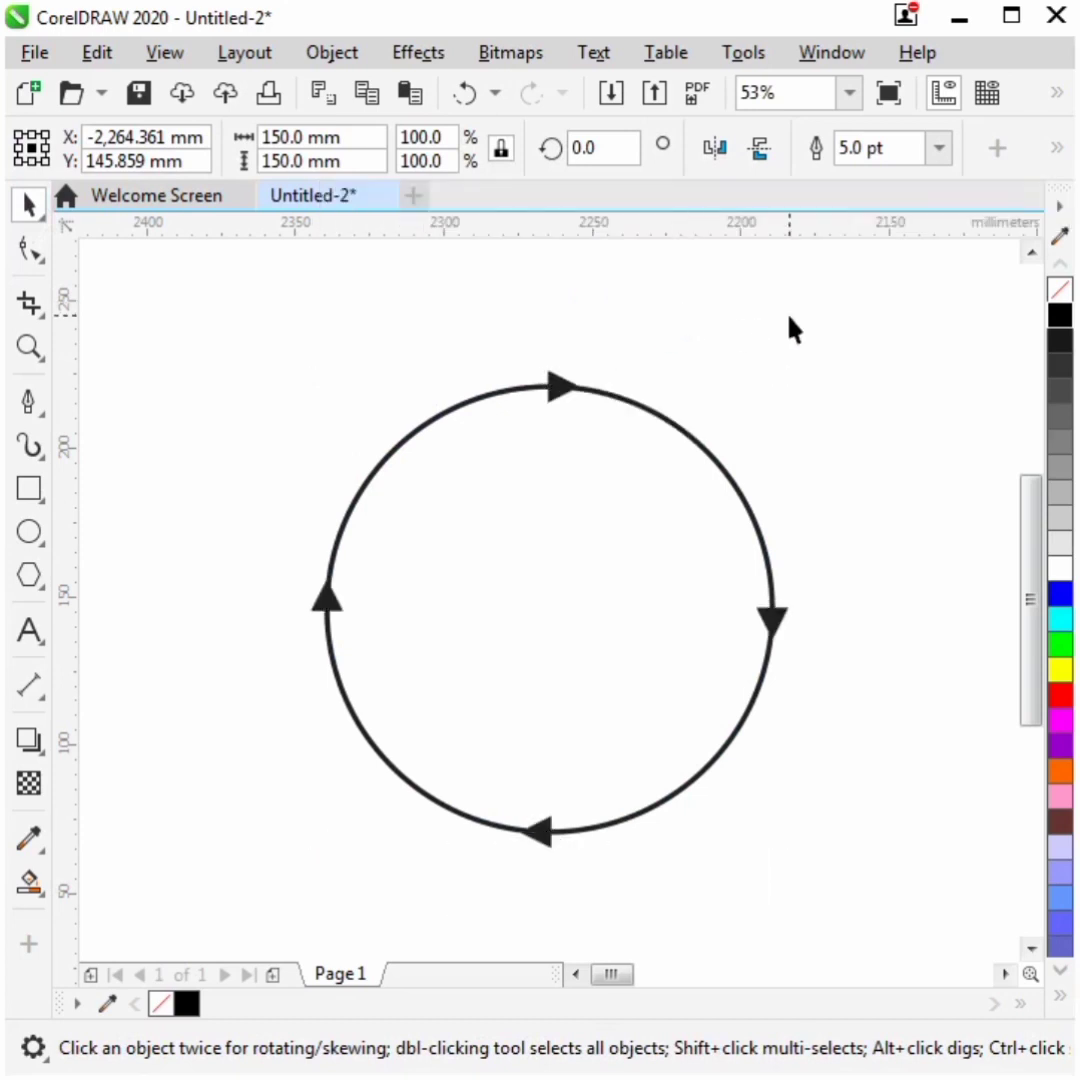